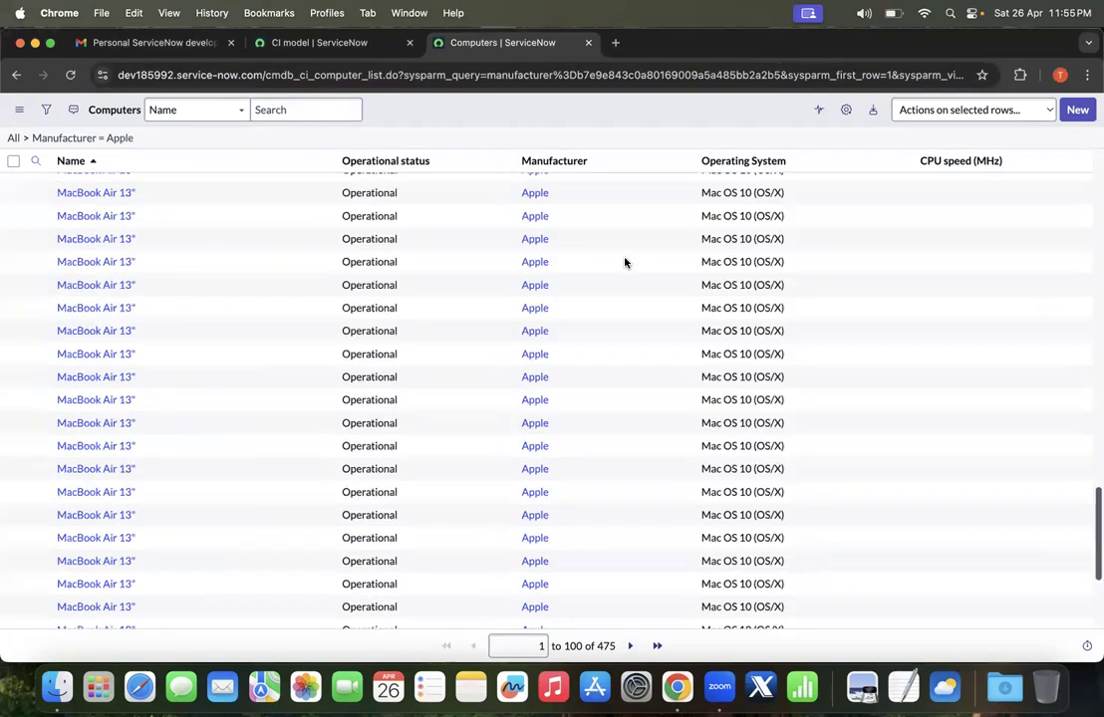
# Examine the computers list filtered to manufacturer Apple, including the names, operational statuses and operating systems.
pyautogui.scroll(15, 394, 313)
pyautogui.click(412, 217)
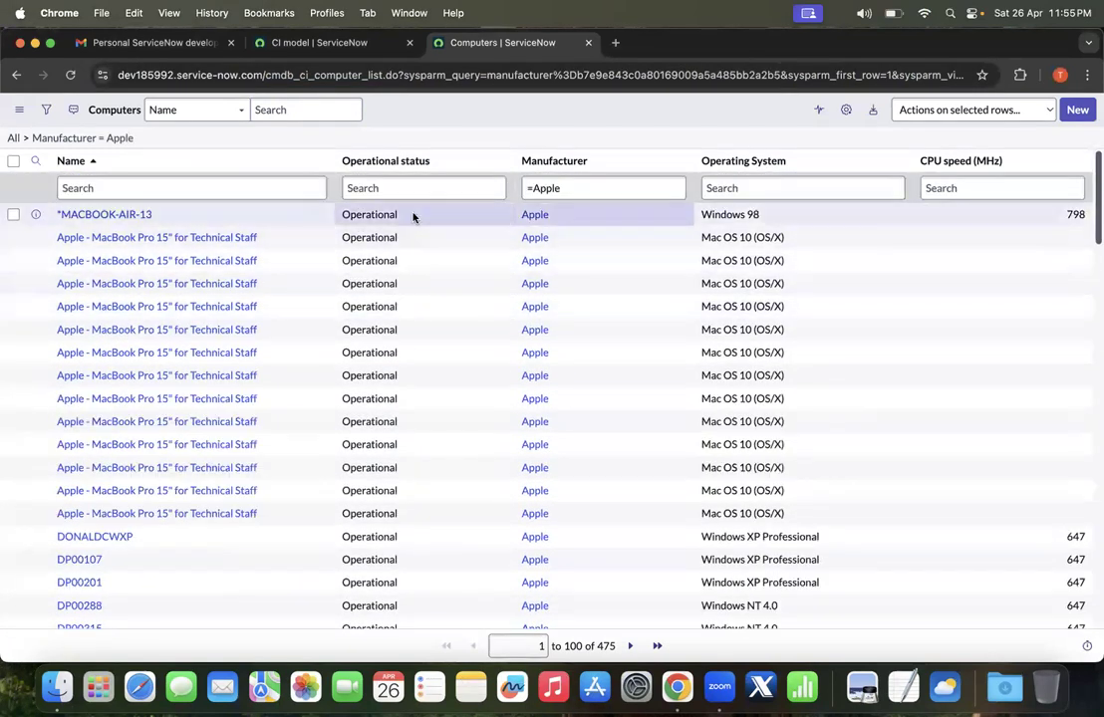
pyautogui.click(618, 213)
pyautogui.click(239, 218)
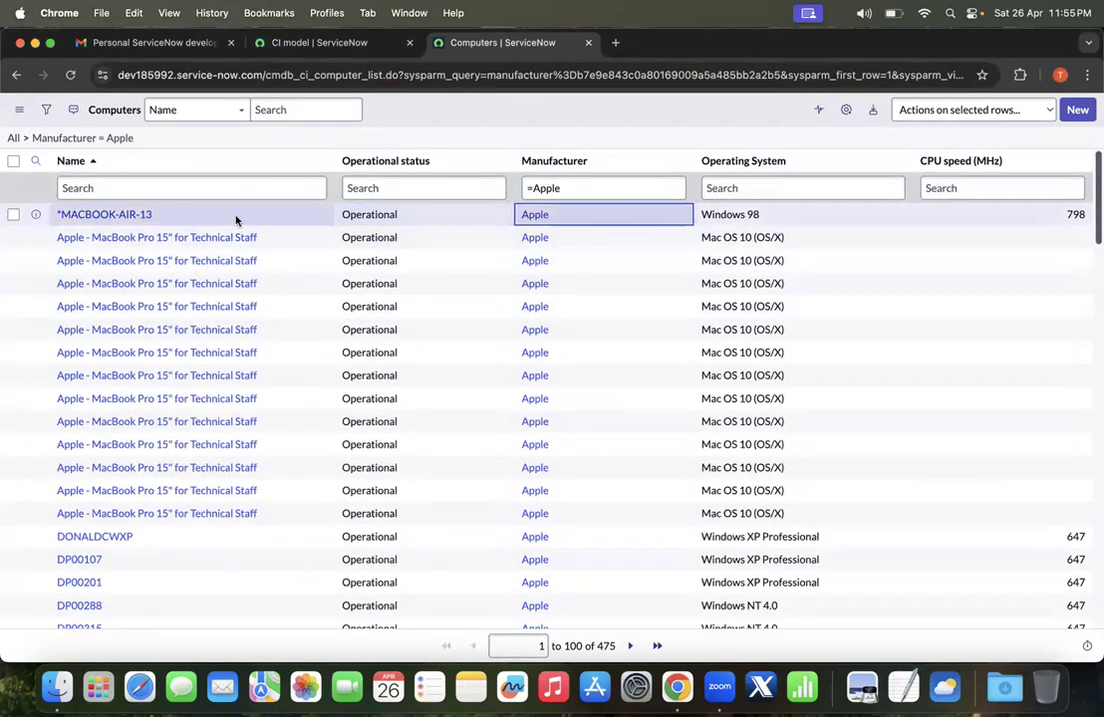
pyautogui.click(353, 221)
pyautogui.scroll(-10, 264, 320)
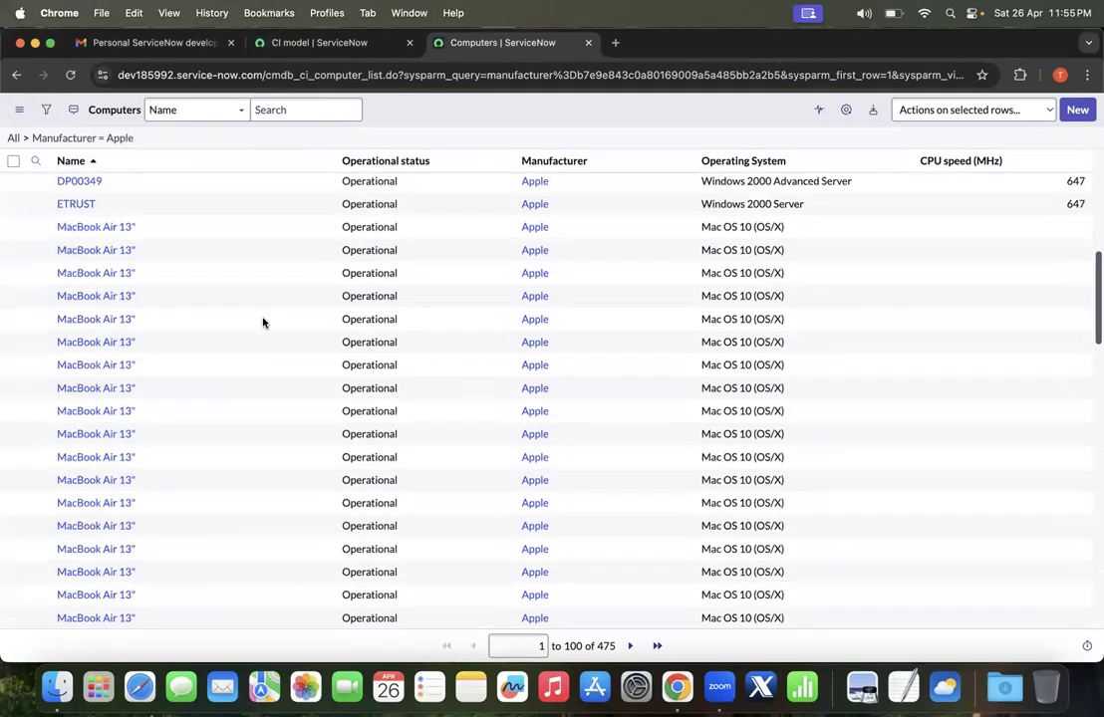
pyautogui.click(569, 286)
pyautogui.scroll(-2, 569, 287)
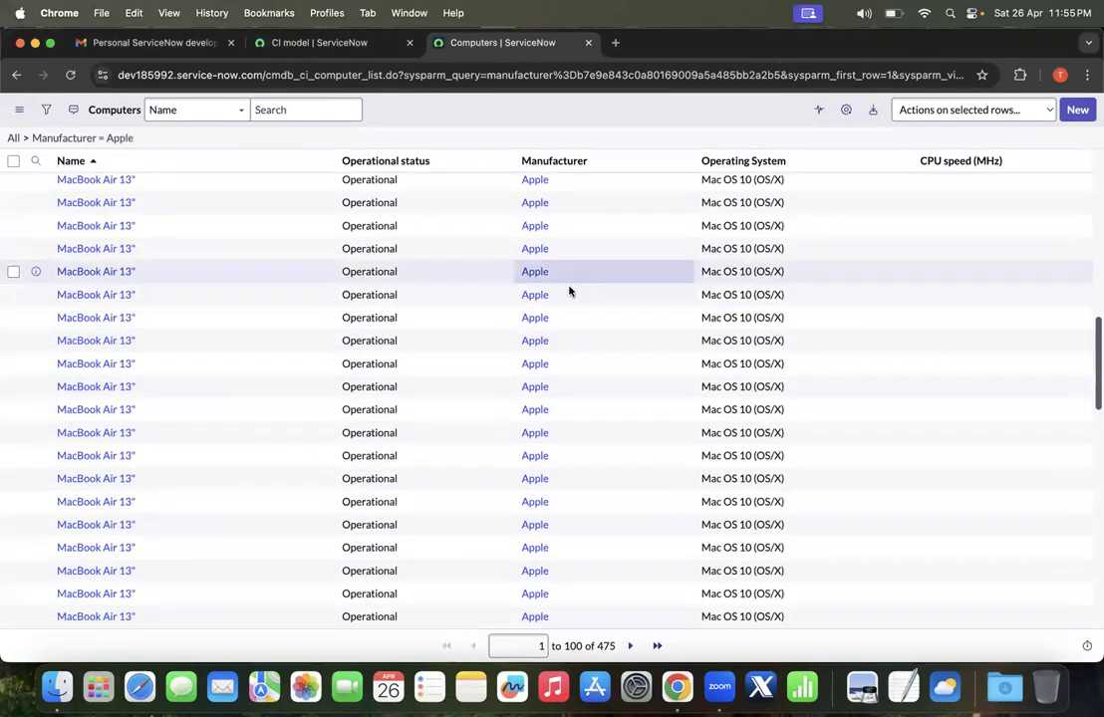
pyautogui.press('Down')
pyautogui.press('Down')
pyautogui.press('Down')
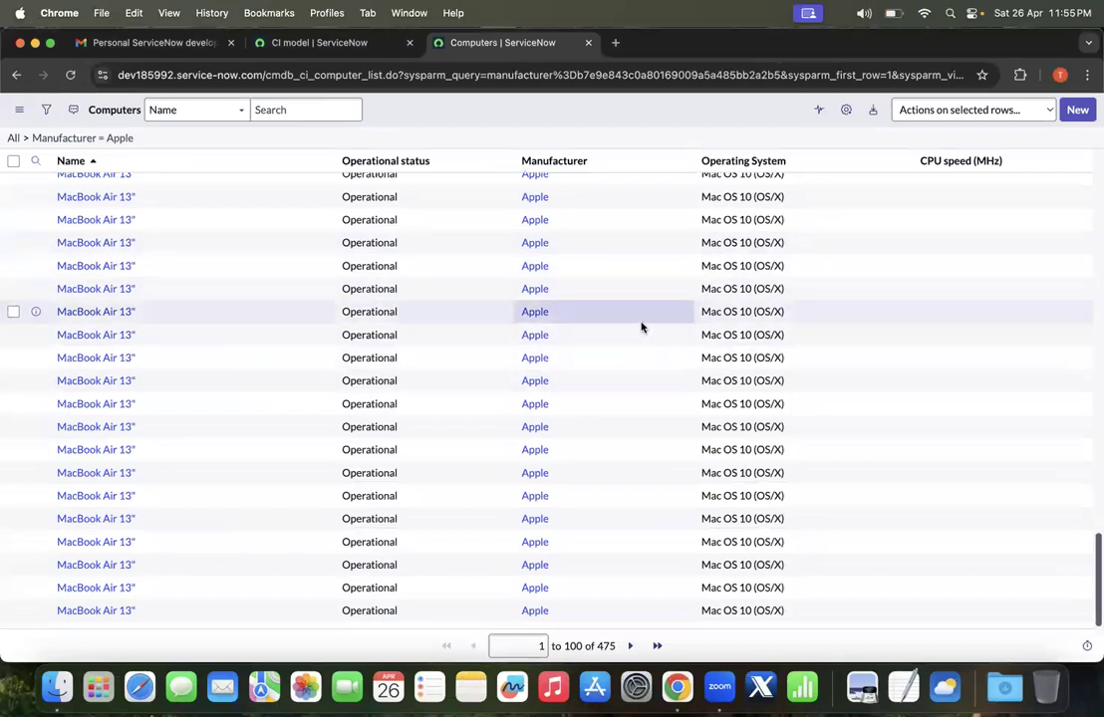
pyautogui.press('Right')
pyautogui.click(733, 282)
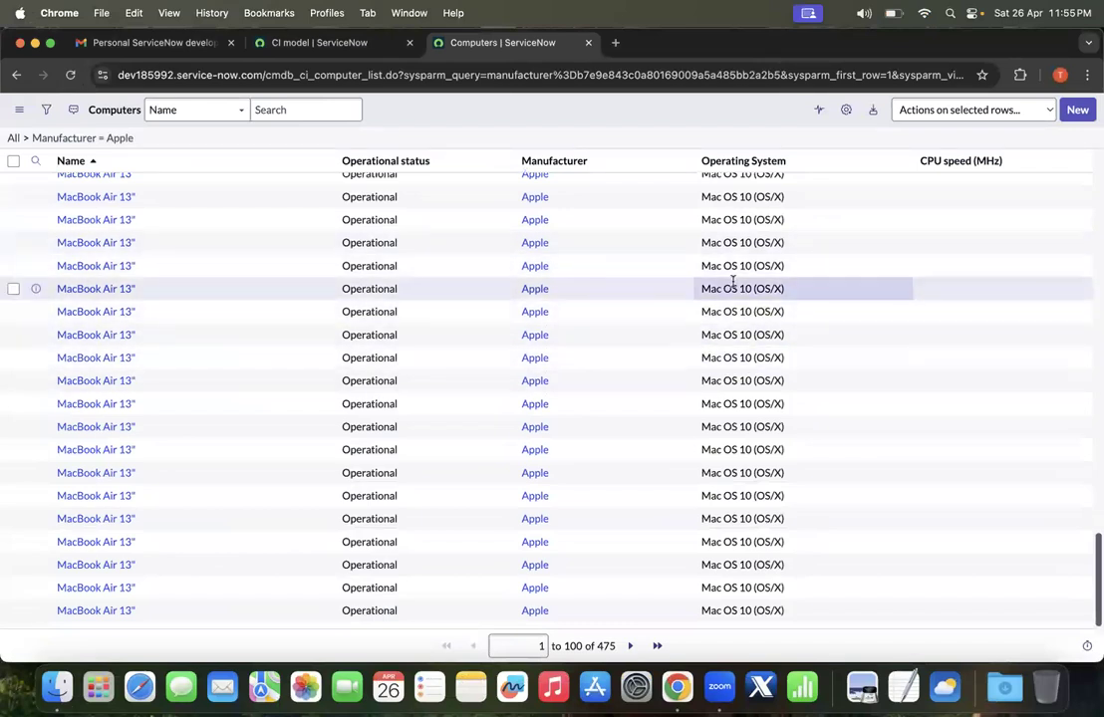
pyautogui.scroll(10, 546, 266)
pyautogui.click(261, 45)
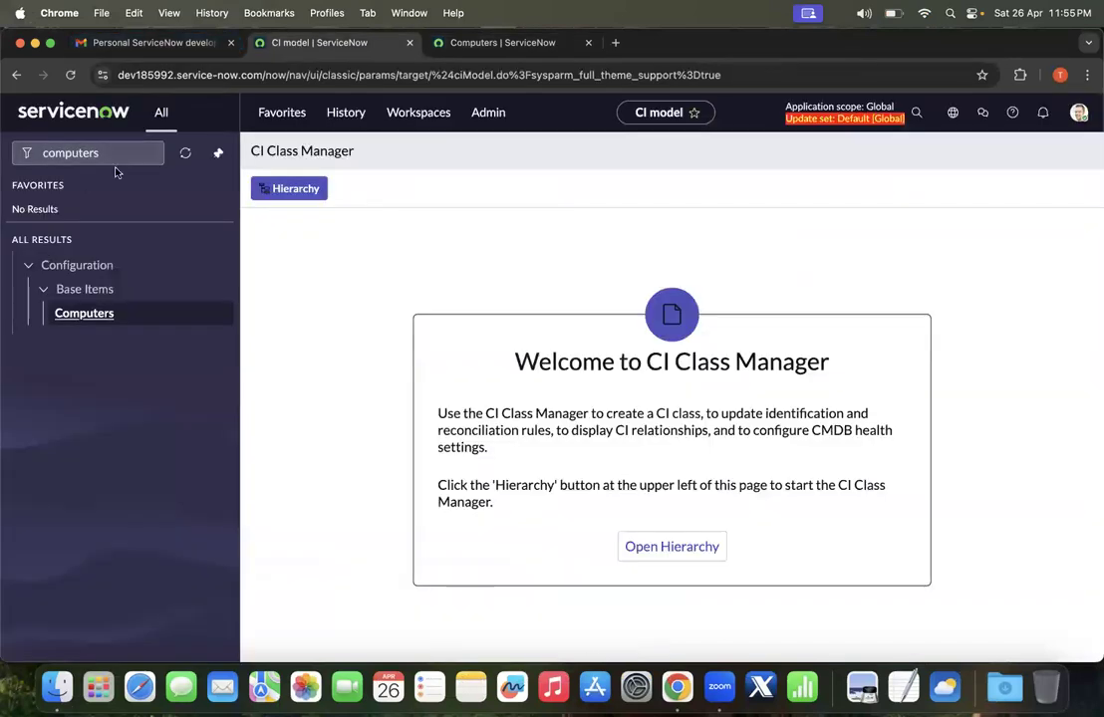
pyautogui.click(518, 43)
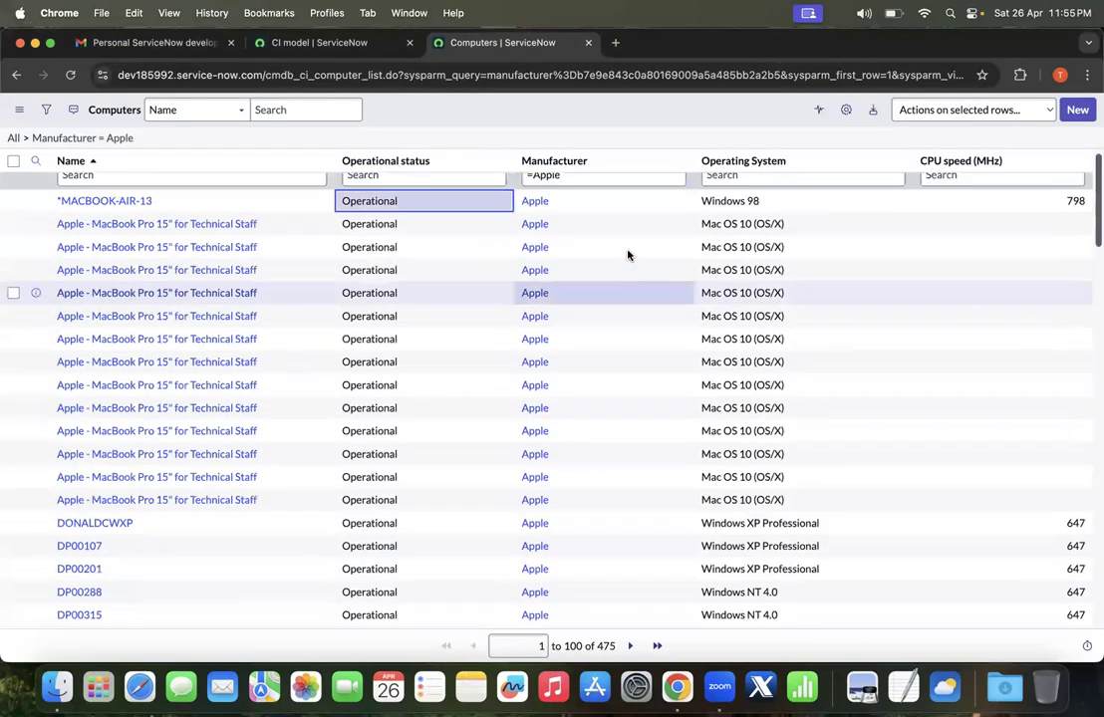
pyautogui.scroll(1, 627, 255)
pyautogui.click(175, 215)
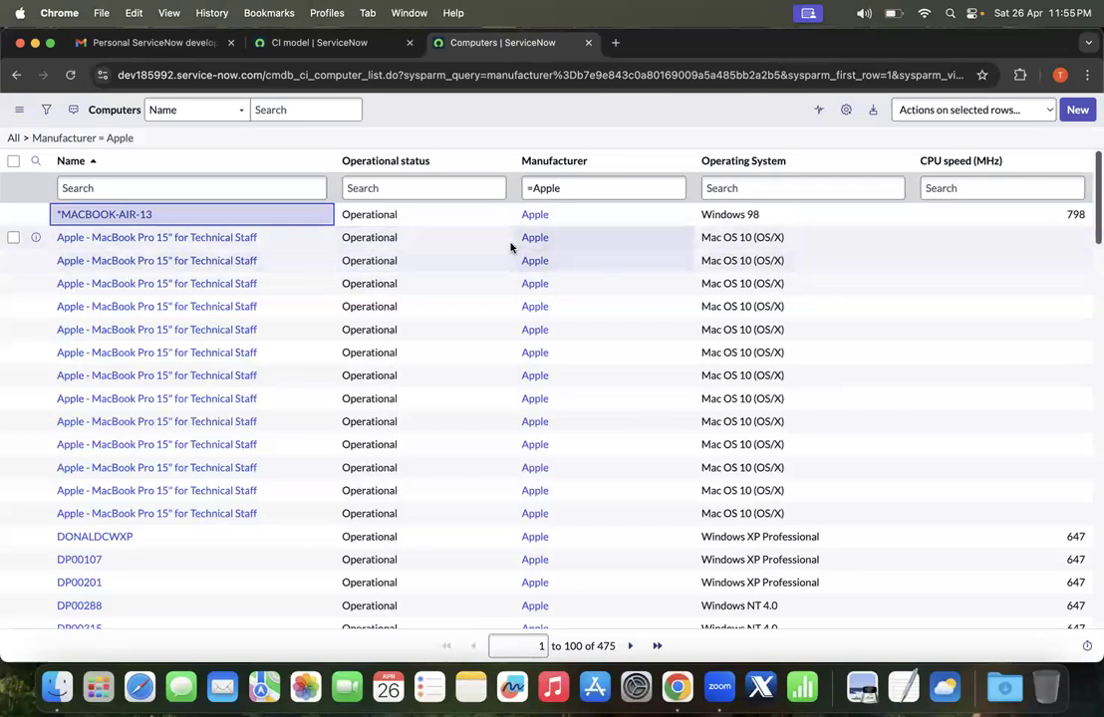
pyautogui.scroll(-15, 313, 332)
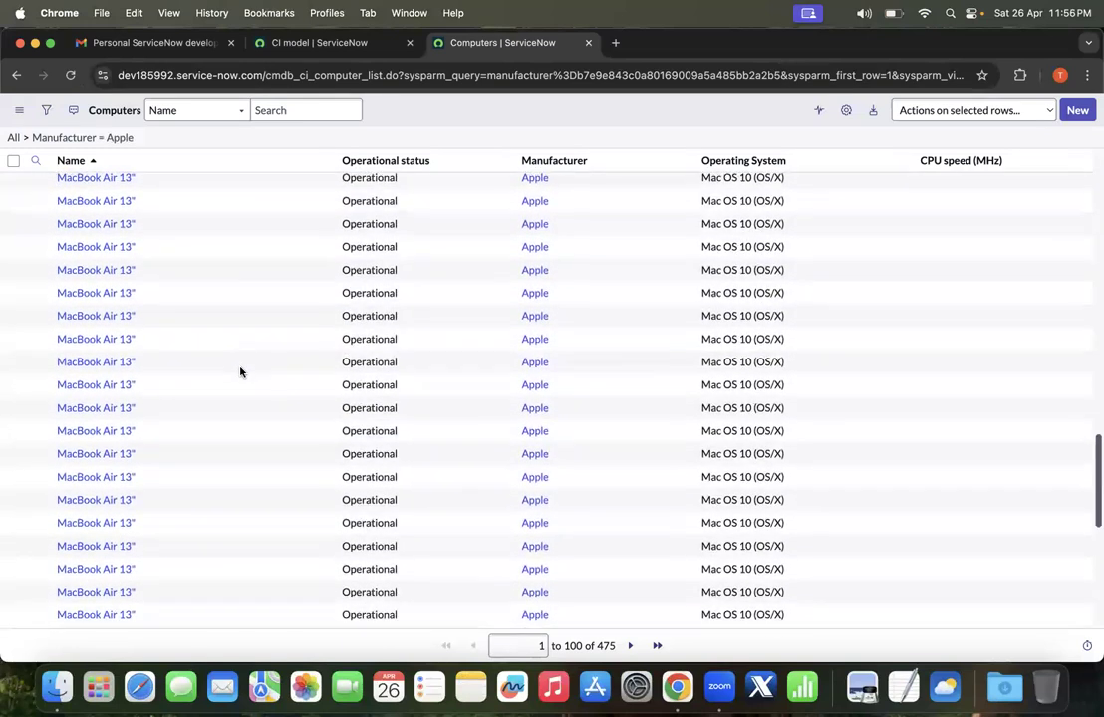
pyautogui.scroll(-5, 299, 374)
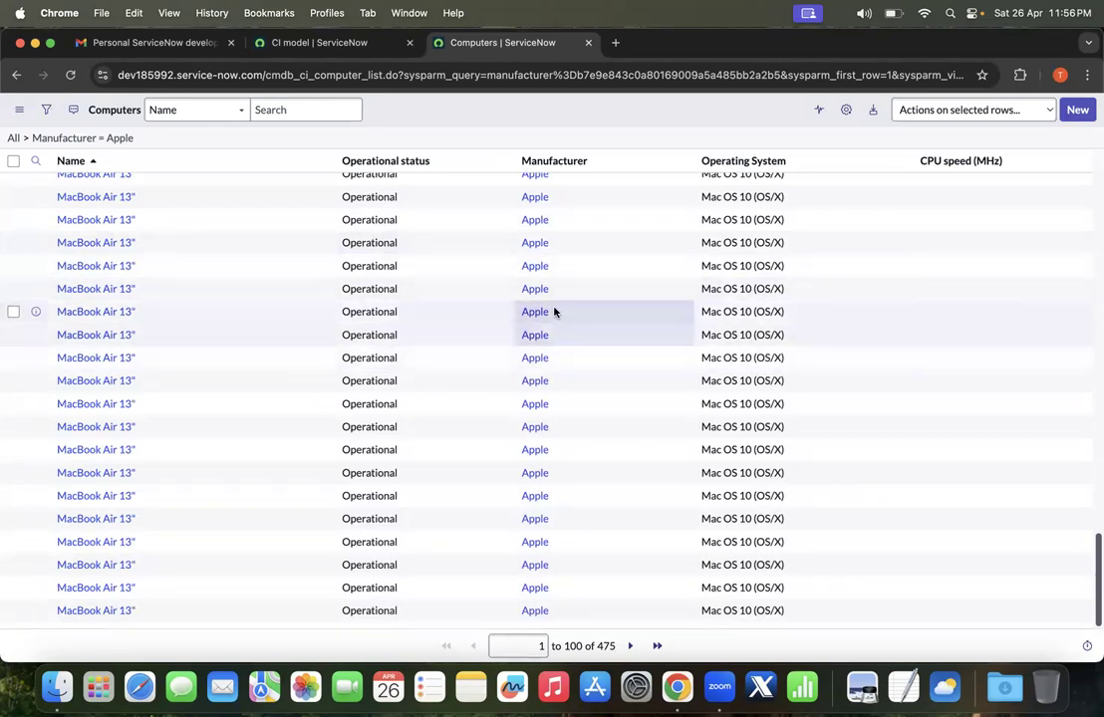
# Open a blank incident form in a new browser tab by entering incident.FORM in the CI model page's navigation filter.
pyautogui.click(319, 42)
pyautogui.click(101, 153)
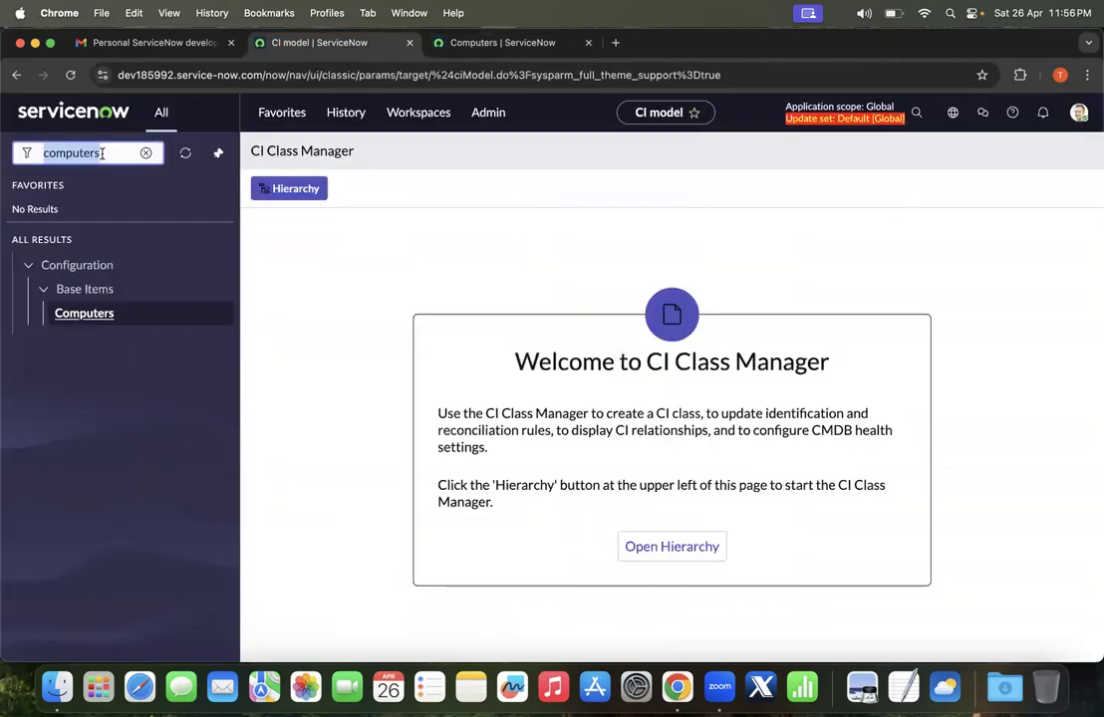
pyautogui.press('BackSpace')
pyautogui.write('incide')
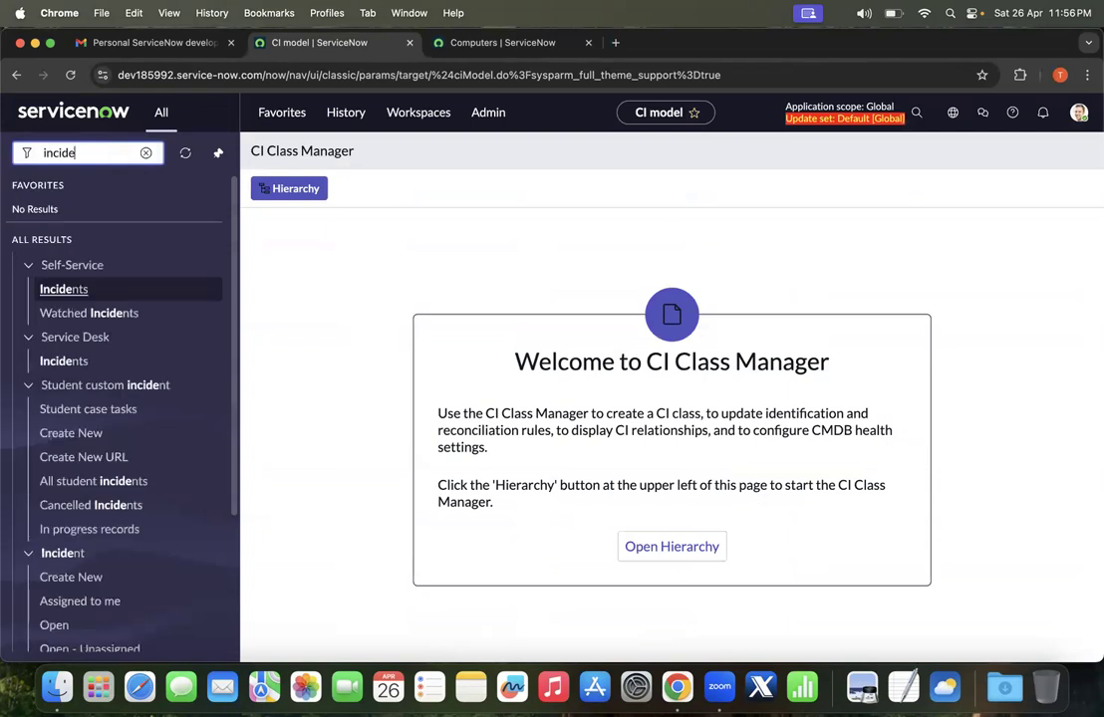
pyautogui.write('nt.')
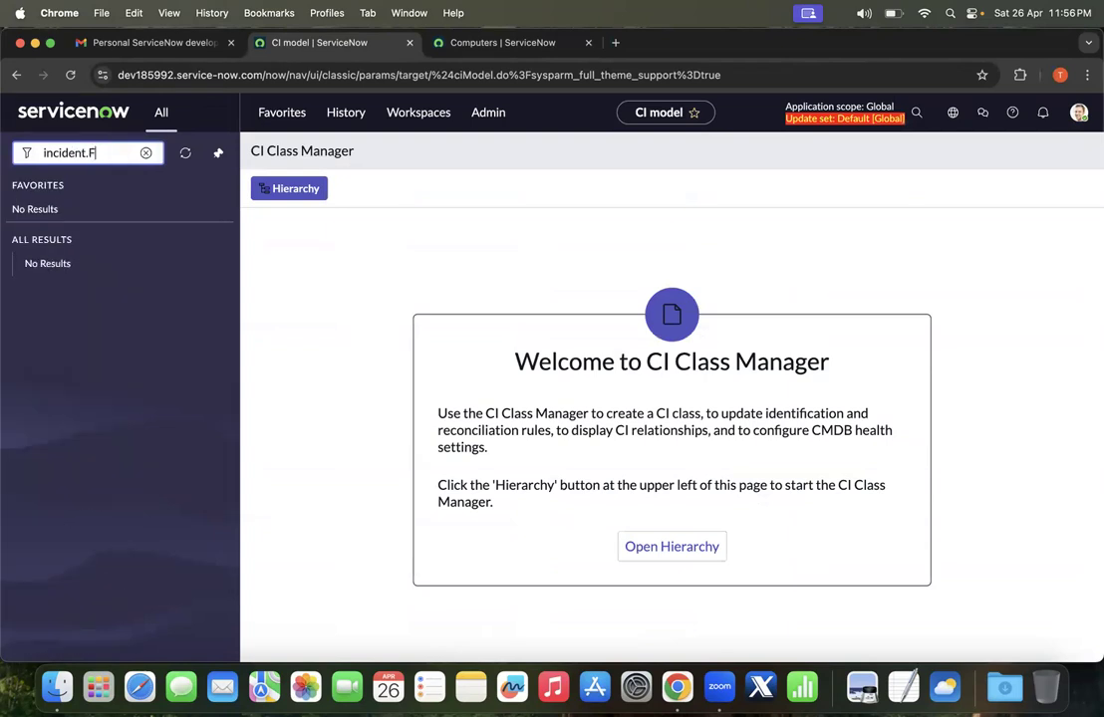
pyautogui.write('FORM')
pyautogui.press('Return')
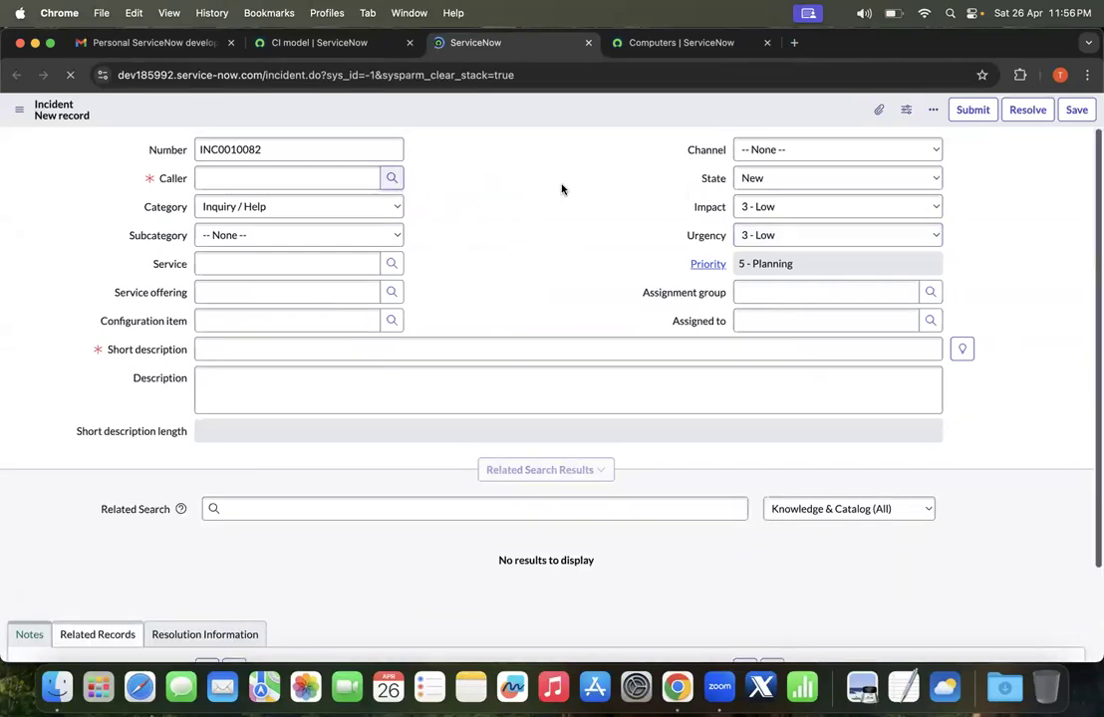
# Set the caller to Creator User and the short description to "There is some issues with the macbook distributed as a part of development".
pyautogui.click(389, 180)
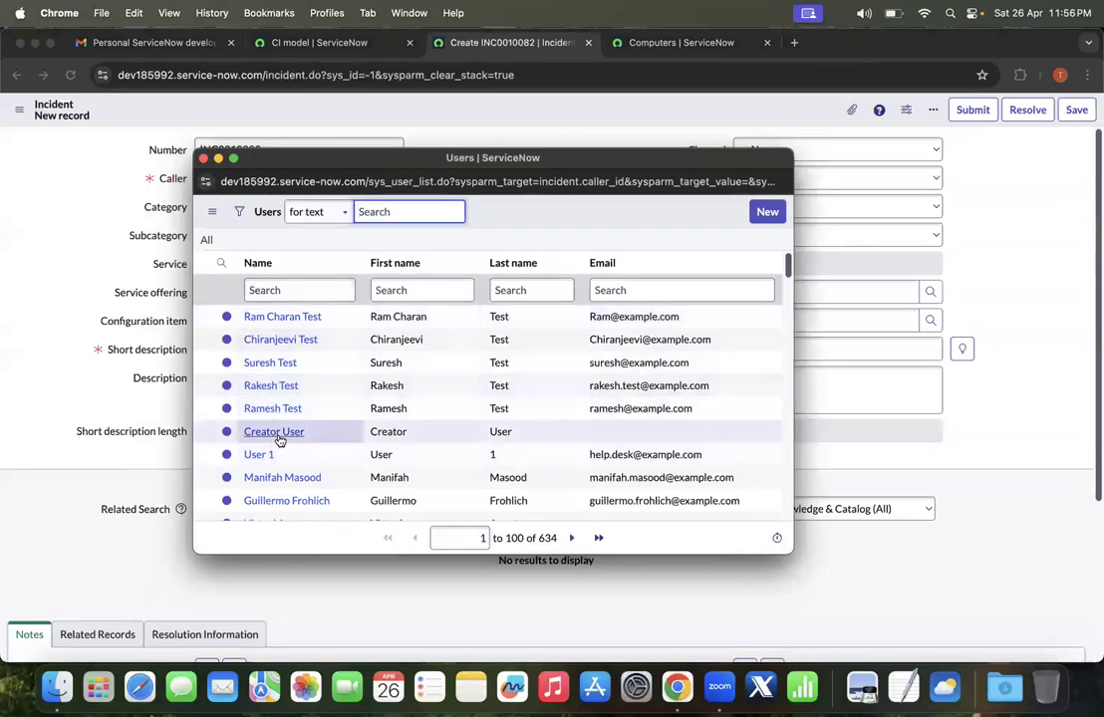
pyautogui.click(274, 432)
pyautogui.click(239, 356)
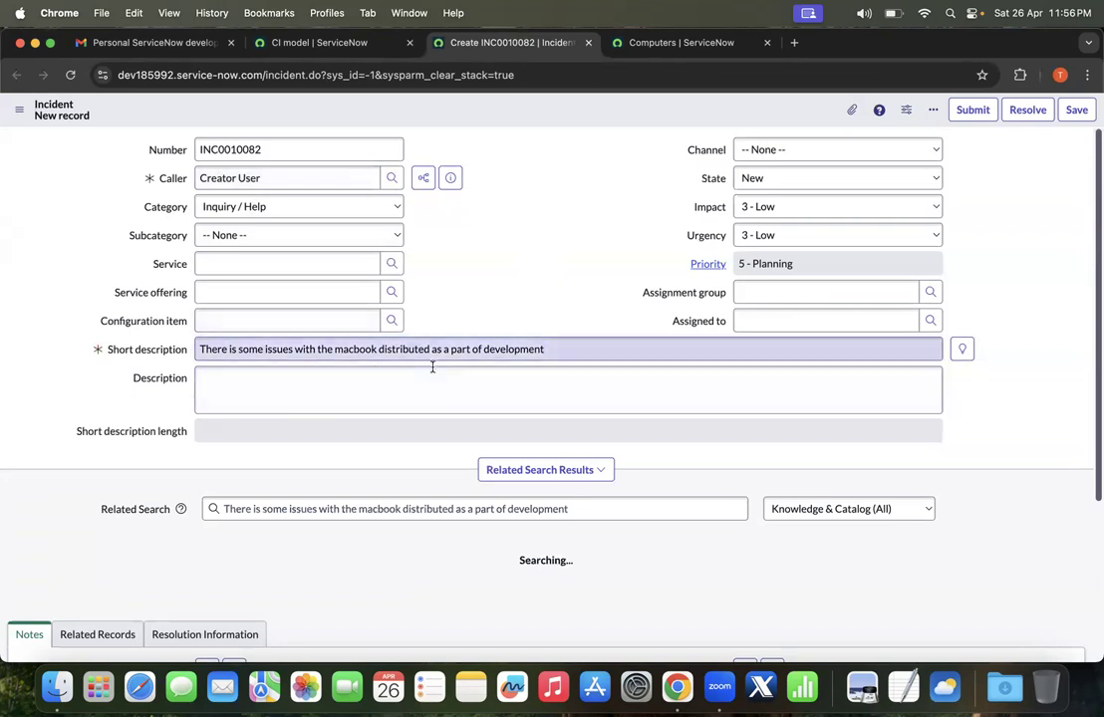
pyautogui.click(433, 371)
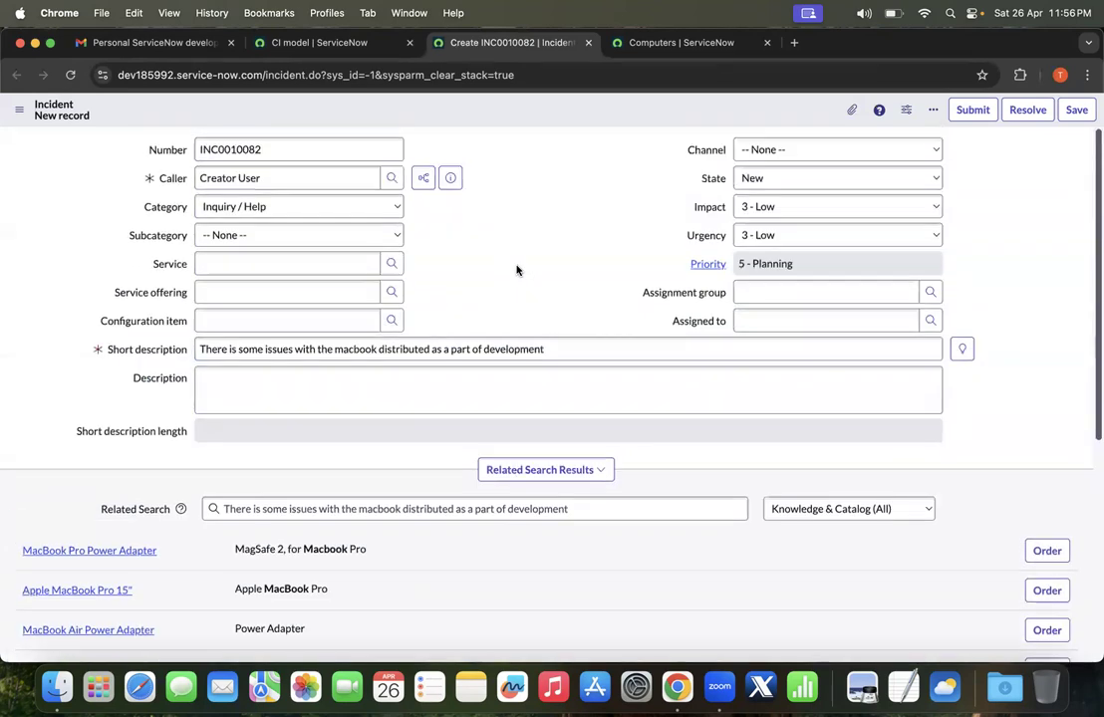
# Filter the configuration items by name containing apple and choose the first Apple - MacBook Pro 15" for Technical Staff for the incident.
pyautogui.click(393, 319)
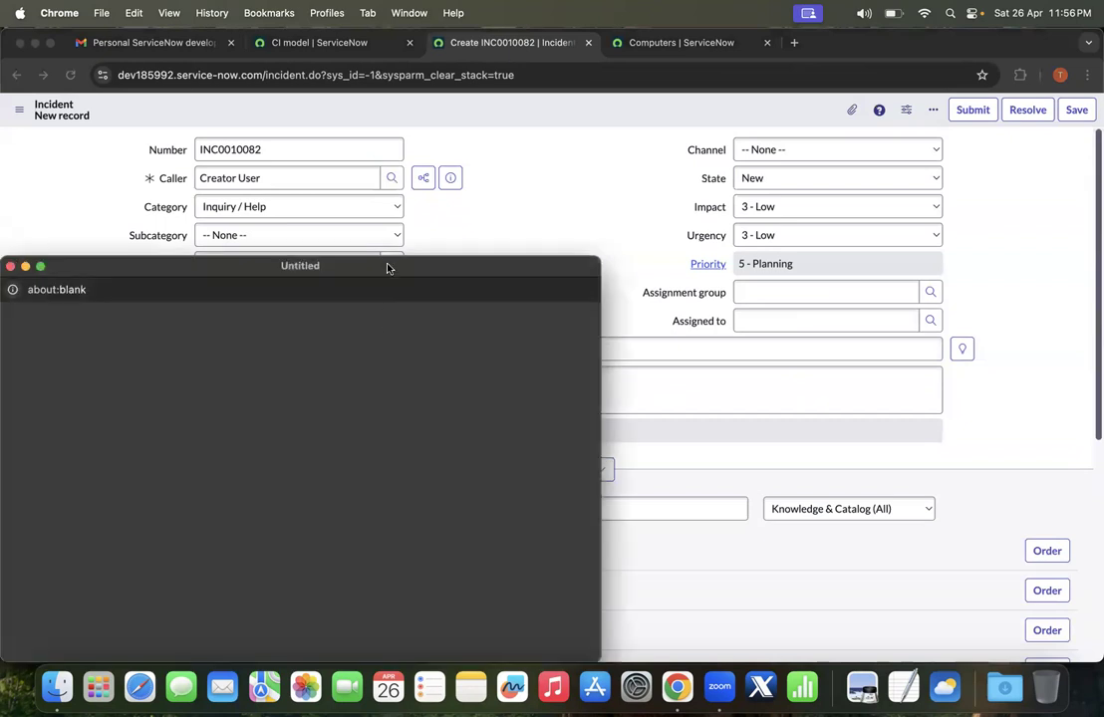
pyautogui.moveTo(387, 264); pyautogui.dragTo(503, 208)
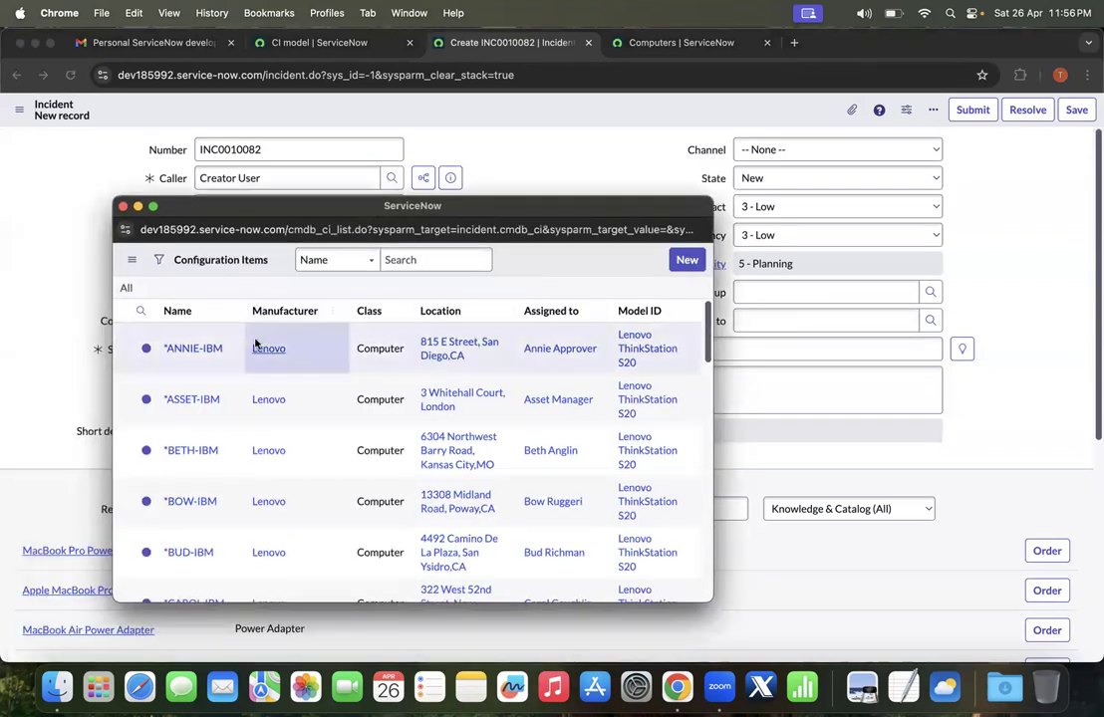
pyautogui.click(141, 317)
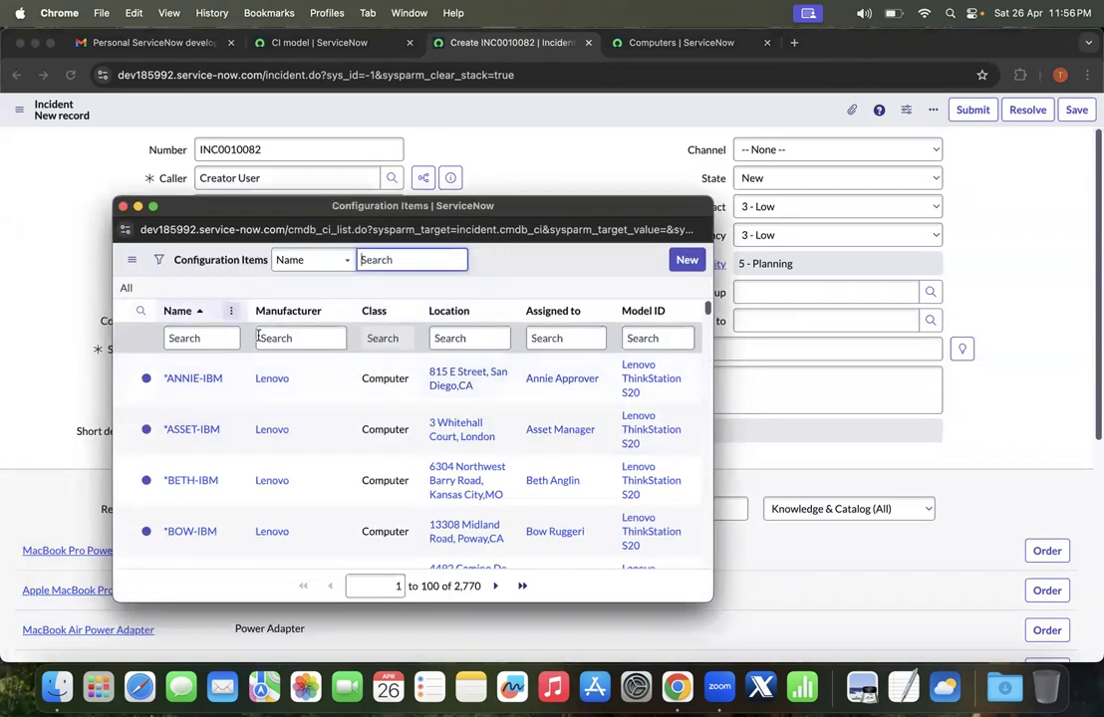
pyautogui.click(194, 339)
pyautogui.write('*')
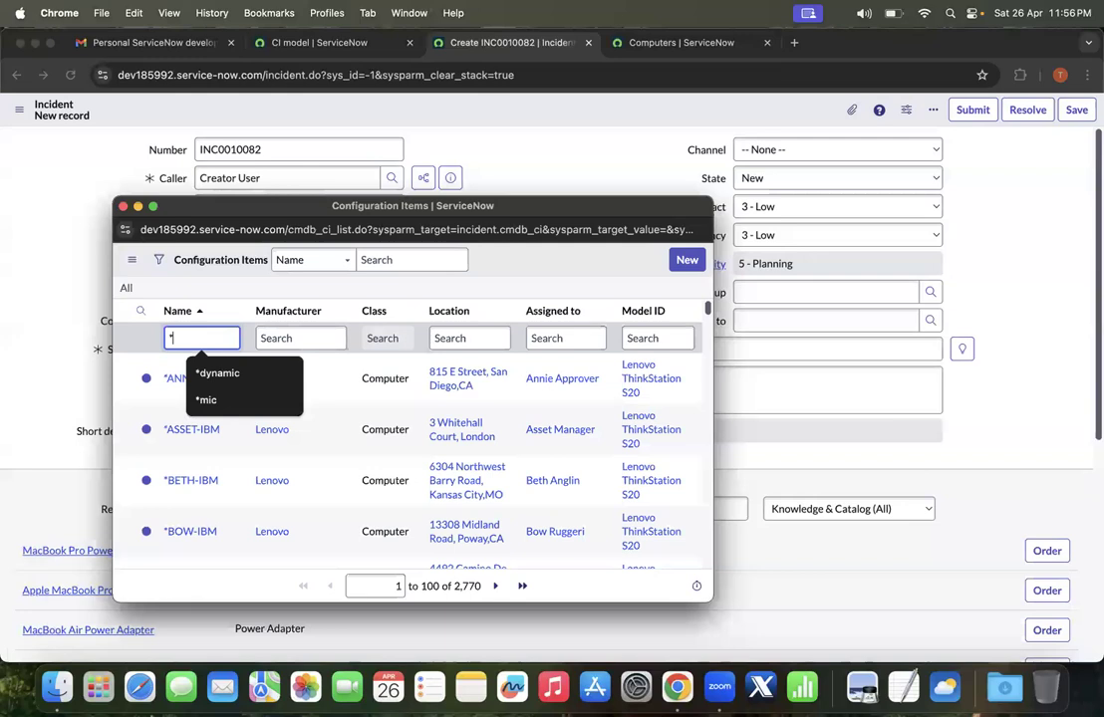
pyautogui.write('apple')
pyautogui.press('Return')
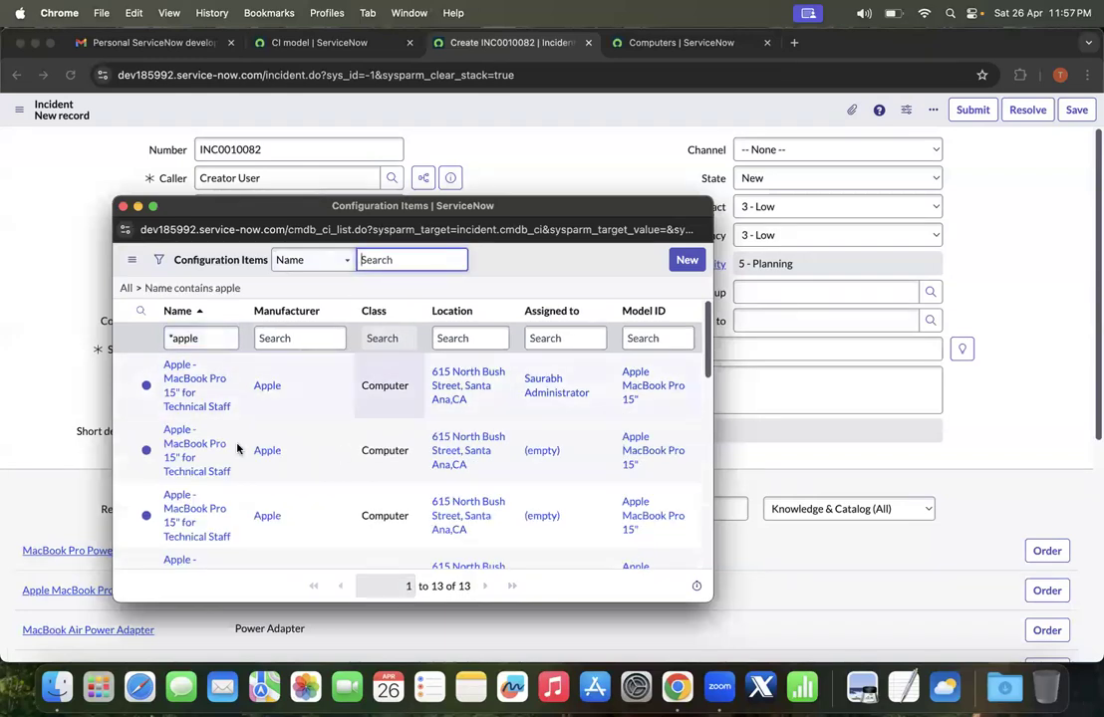
pyautogui.scroll(-5, 338, 398)
pyautogui.scroll(5, 339, 398)
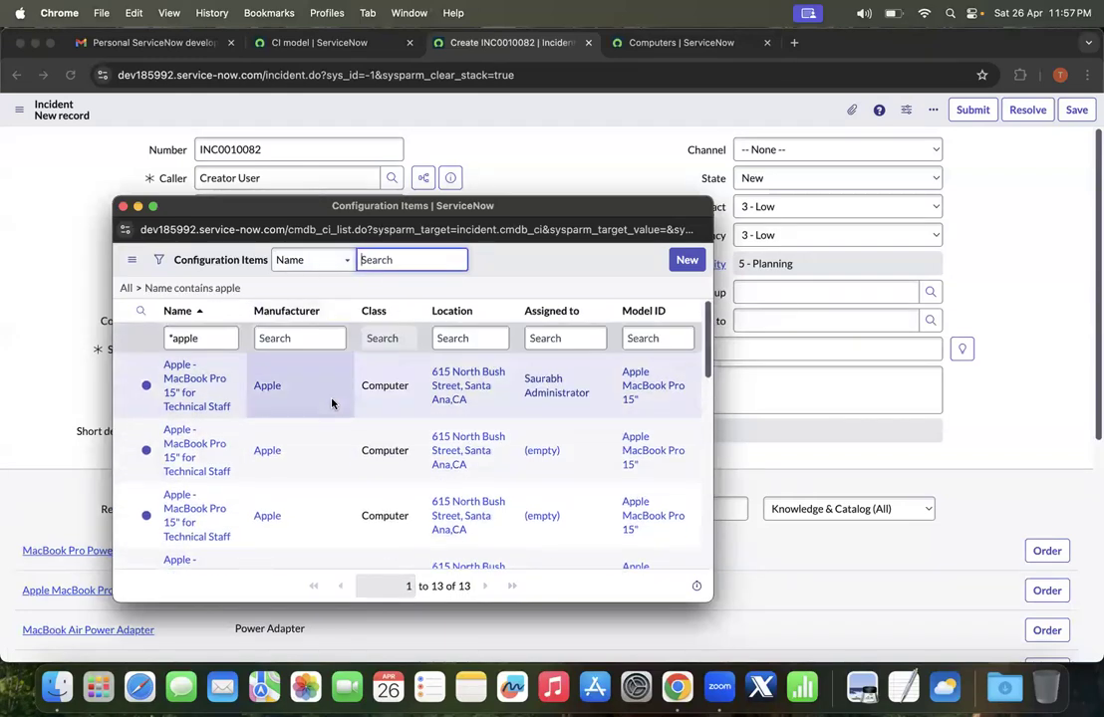
pyautogui.click(182, 393)
pyautogui.scroll(-5, 478, 229)
pyautogui.scroll(5, 549, 212)
pyautogui.scroll(-3, 551, 216)
pyautogui.scroll(4, 553, 221)
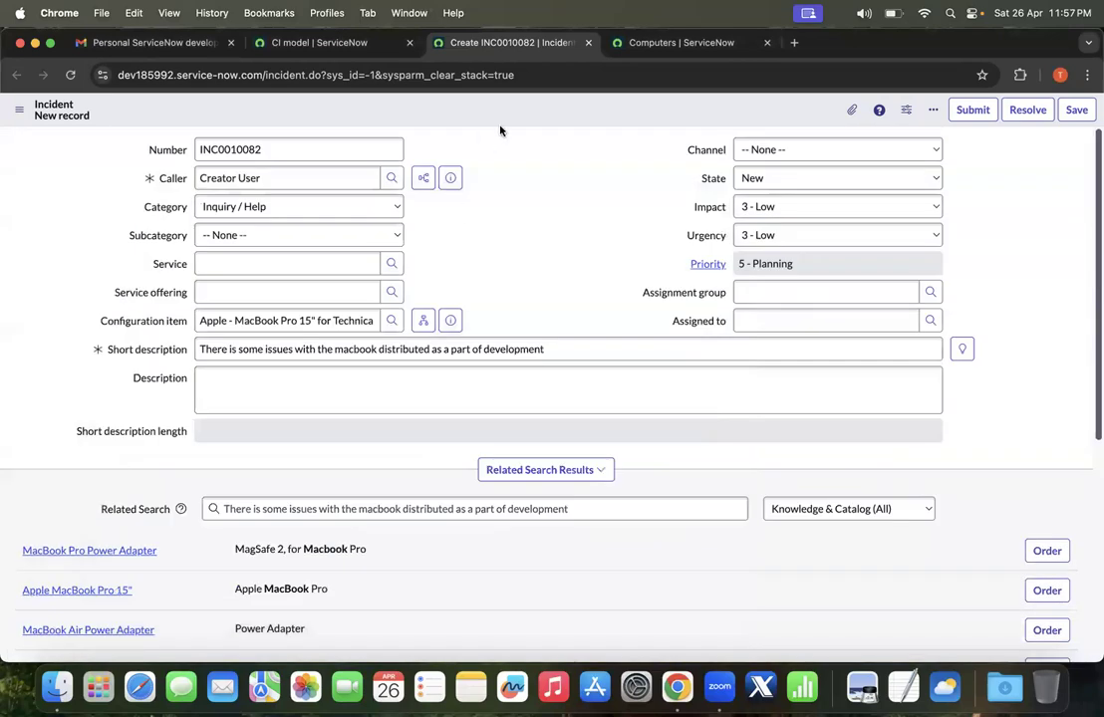
# Save the new incident without leaving the form and load its related lists.
pyautogui.rightClick(519, 106)
pyautogui.click(546, 115)
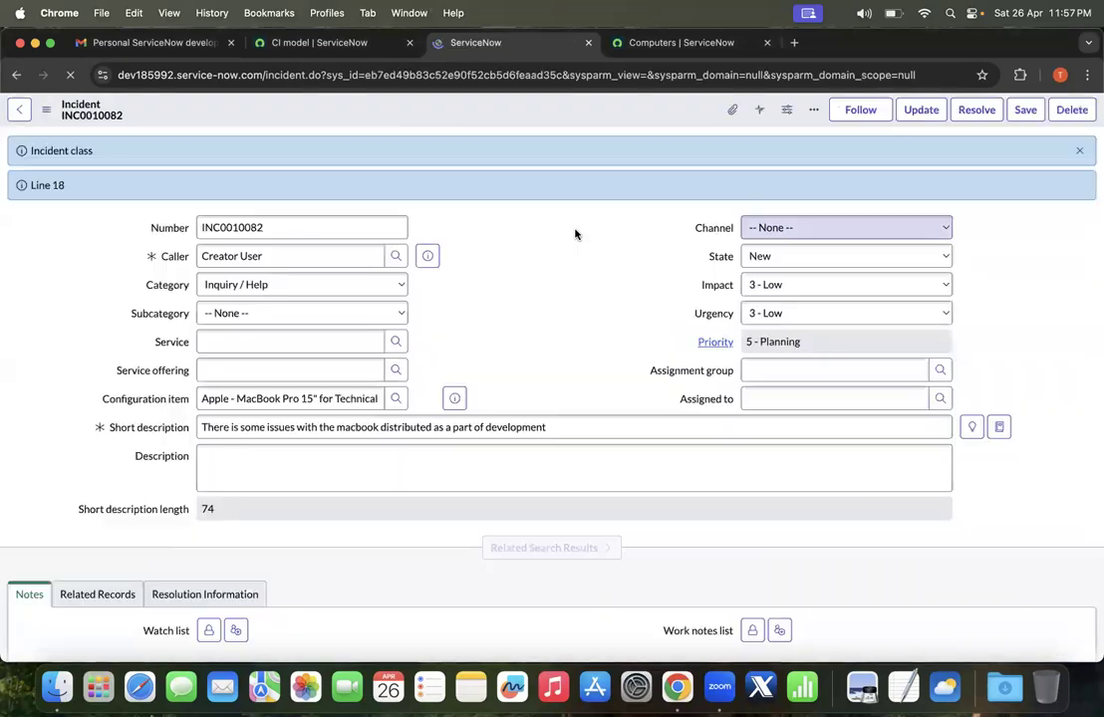
pyautogui.tripleClick(283, 323)
pyautogui.scroll(-5, 527, 236)
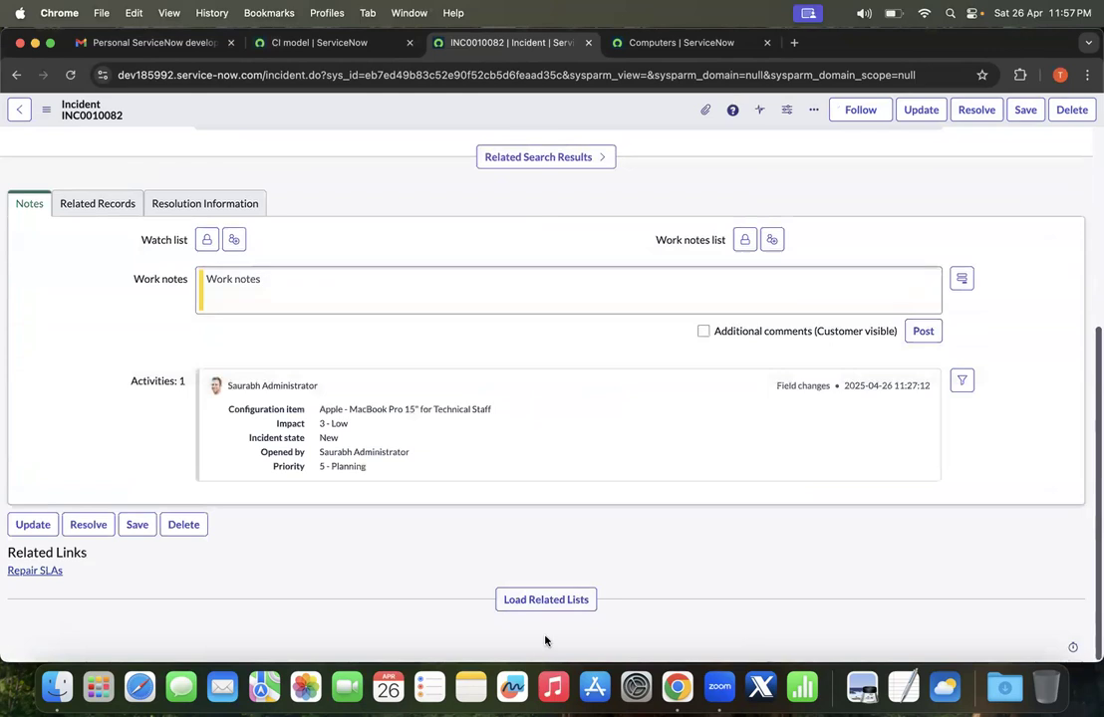
pyautogui.click(546, 600)
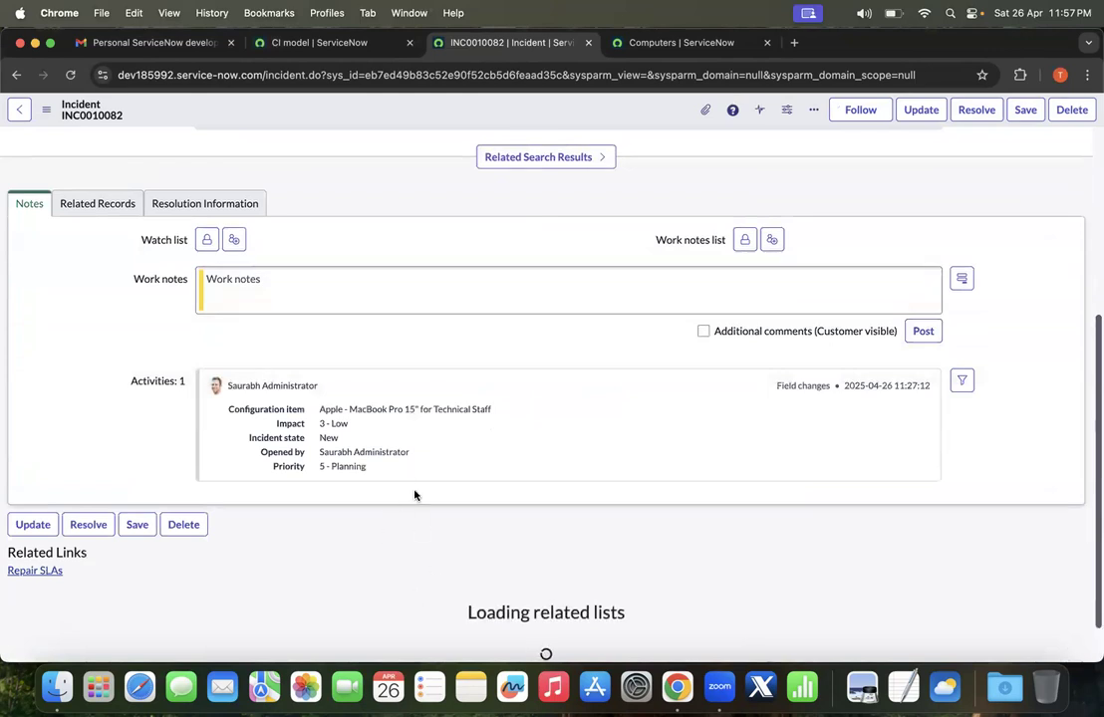
# Review the first two pages of the Apple computers list in the Computers browser tab.
pyautogui.click(696, 45)
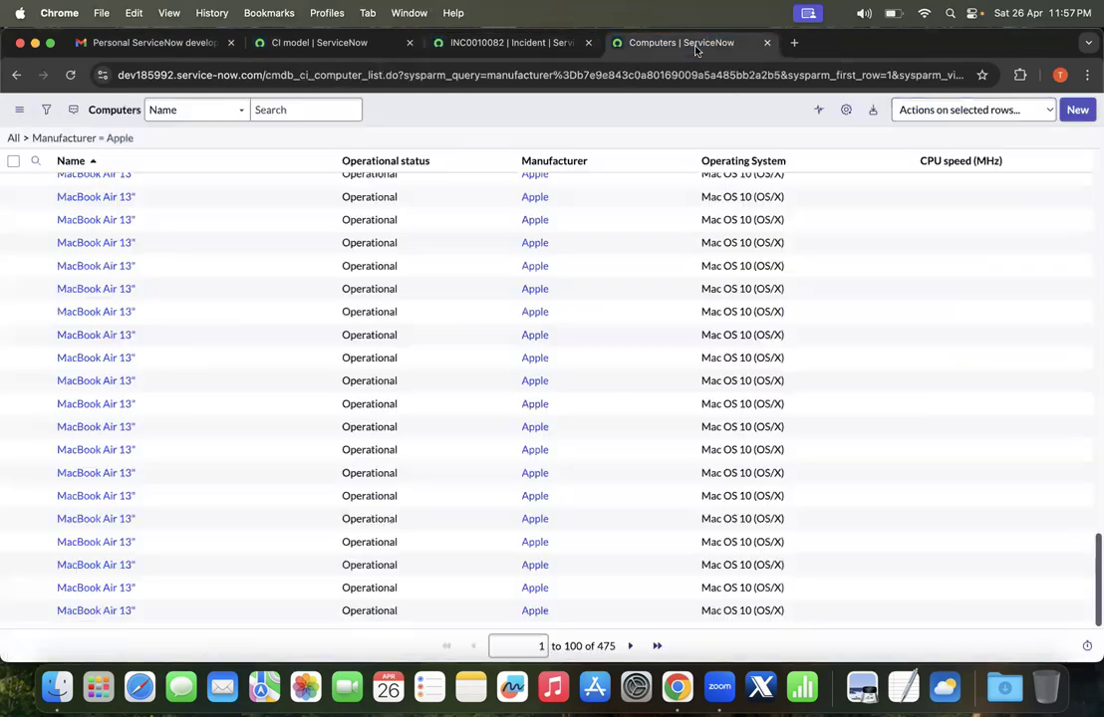
pyautogui.scroll(20, 173, 221)
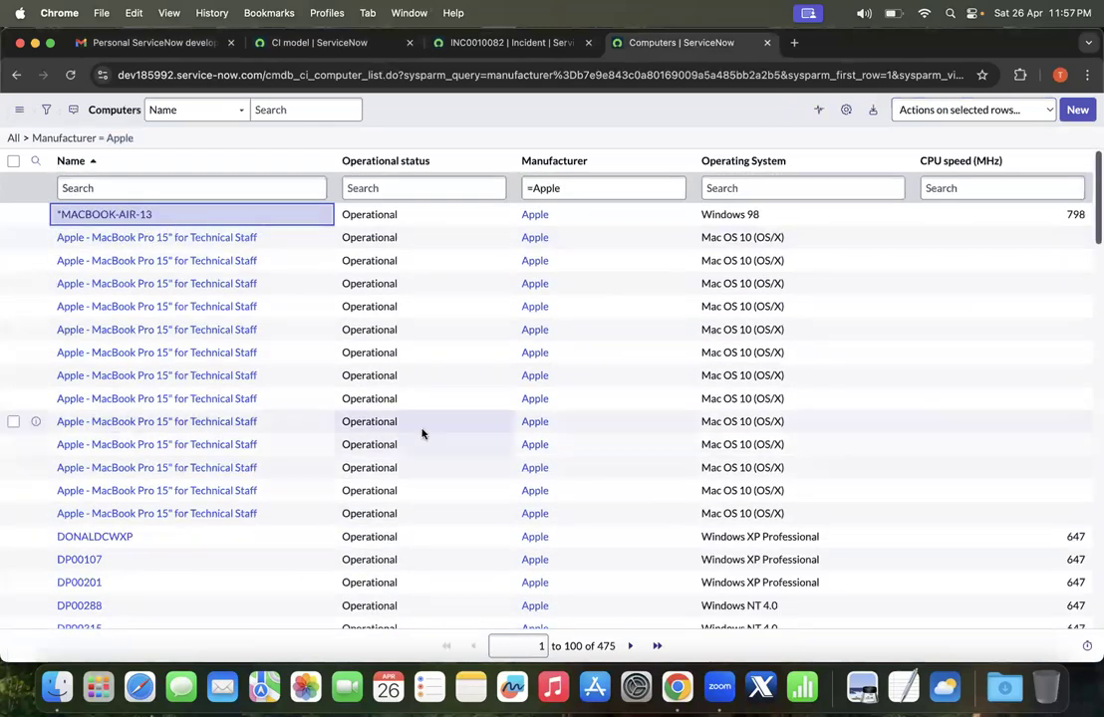
pyautogui.scroll(-20, 421, 433)
pyautogui.click(629, 645)
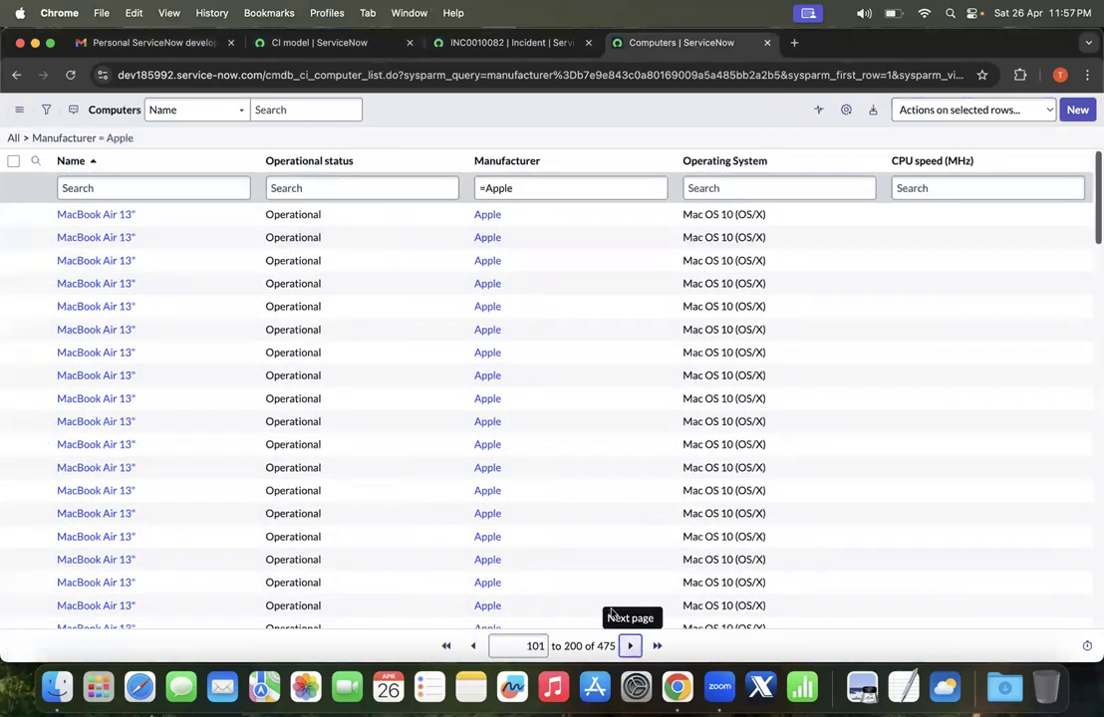
pyautogui.scroll(-10, 556, 404)
pyautogui.scroll(10, 481, 419)
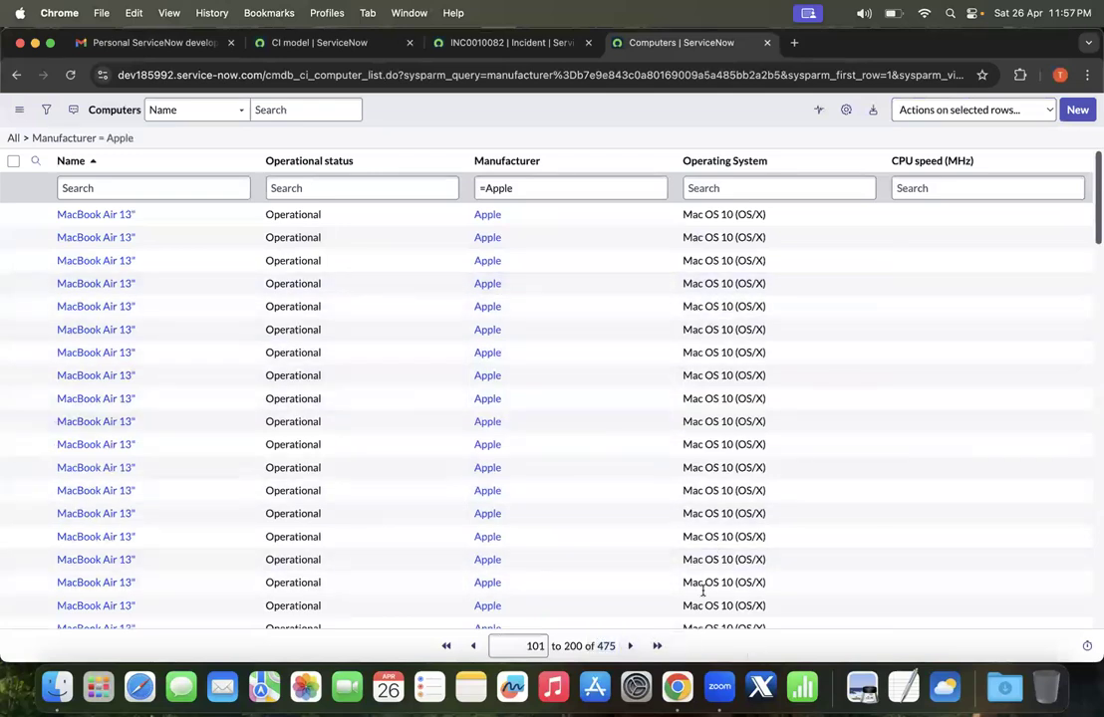
# Return to the incident and open the dialog for adding affected CIs, with its filter conditions shown.
pyautogui.click(460, 44)
pyautogui.scroll(-5, 557, 333)
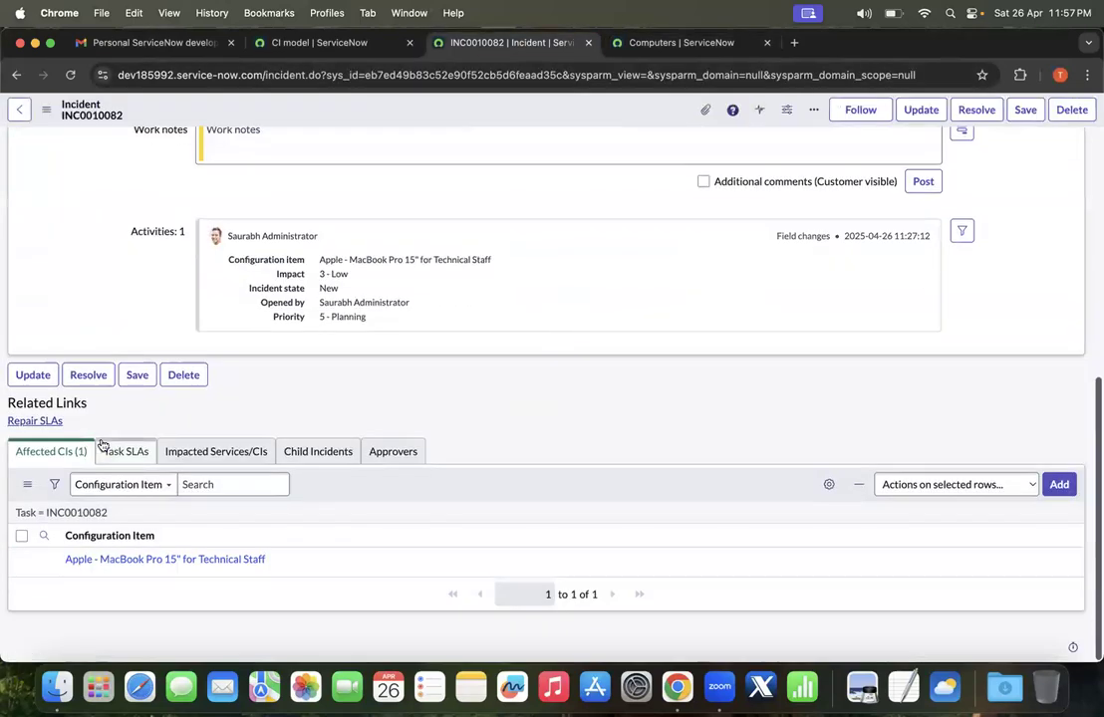
pyautogui.click(1059, 485)
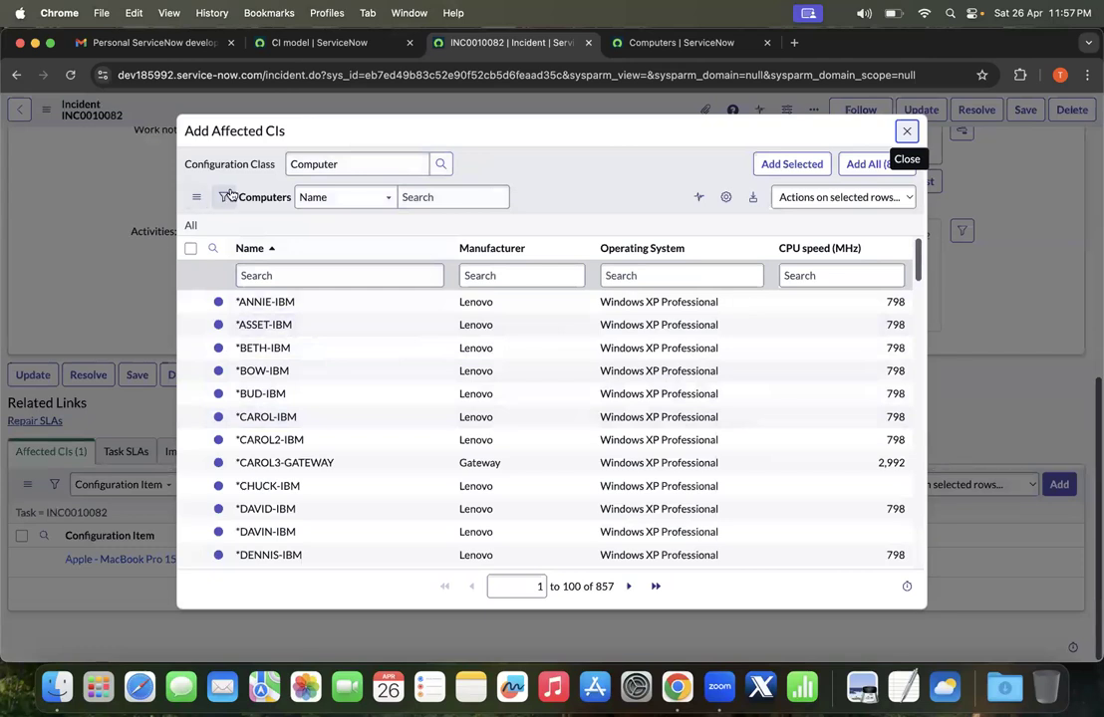
pyautogui.click(227, 196)
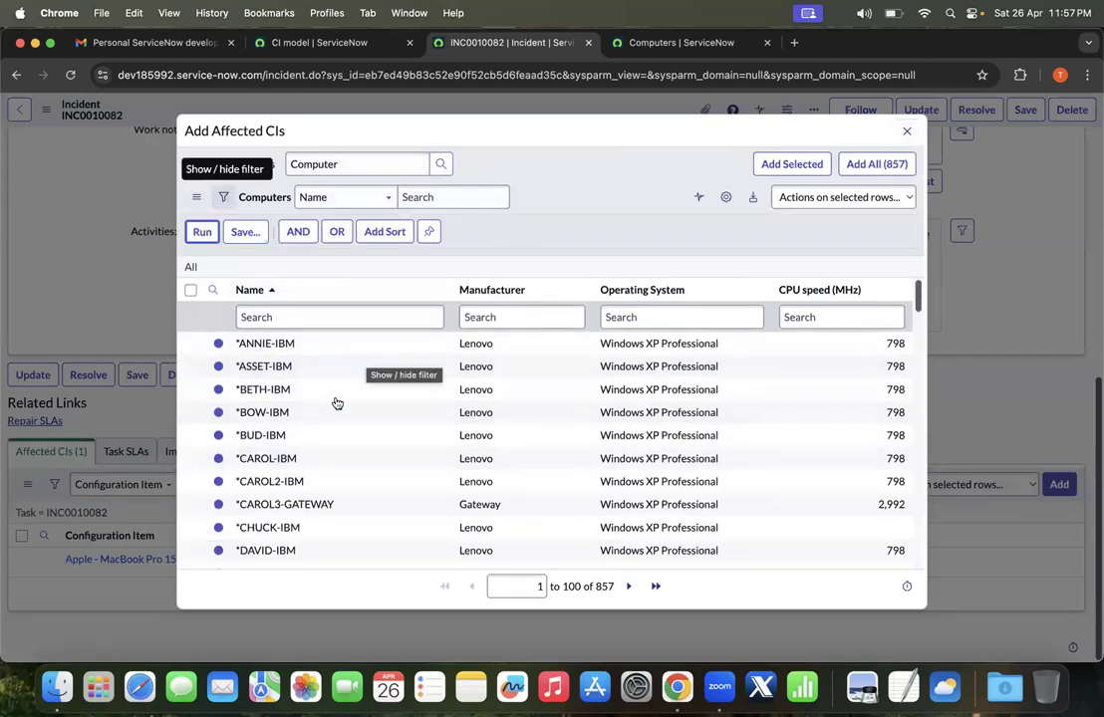
# Try selecting individual Apple - MacBook Pro 15" for Technical Staff computers as affected CIs, and leave the dialog without adding them.
pyautogui.scroll(-10, 340, 379)
pyautogui.click(190, 385)
pyautogui.click(190, 362)
pyautogui.scroll(1, 201, 392)
pyautogui.click(190, 375)
pyautogui.click(190, 352)
pyautogui.scroll(3, 192, 355)
pyautogui.click(190, 417)
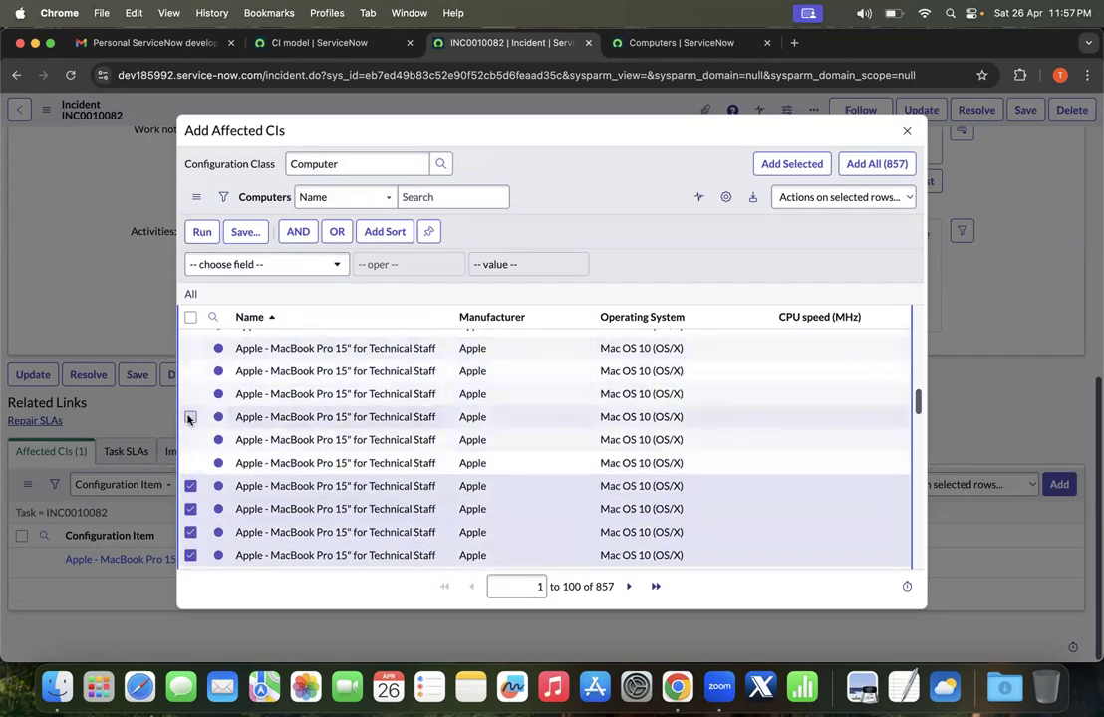
pyautogui.click(190, 371)
pyautogui.click(191, 394)
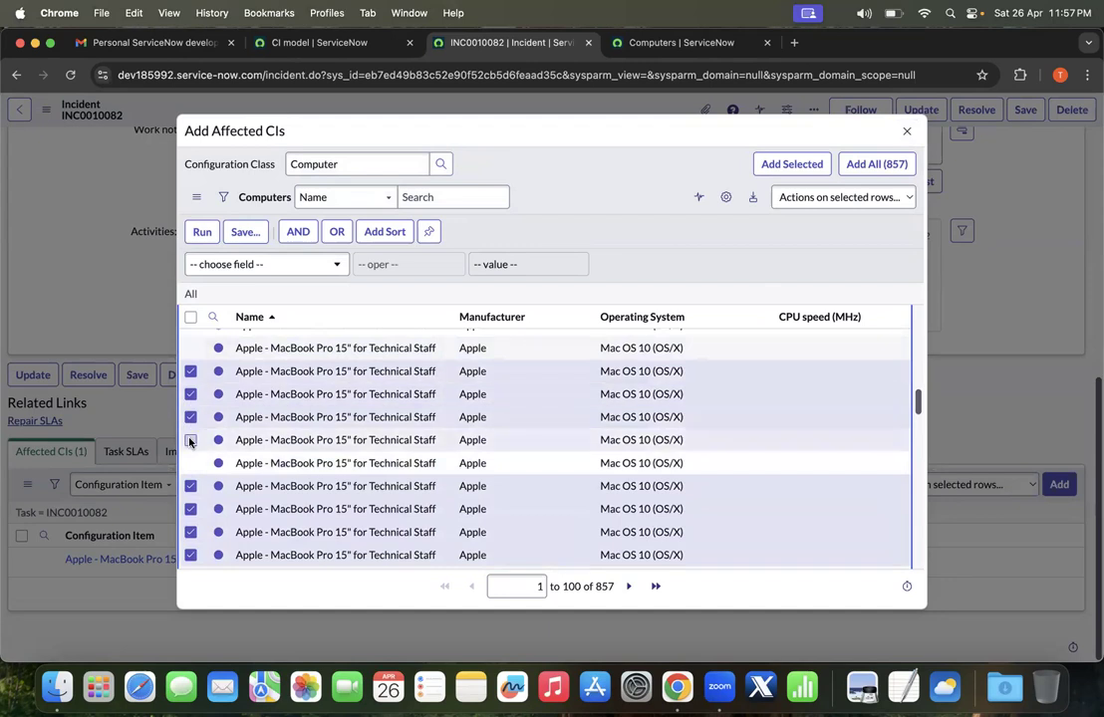
pyautogui.click(190, 439)
pyautogui.click(190, 462)
pyautogui.scroll(3, 510, 439)
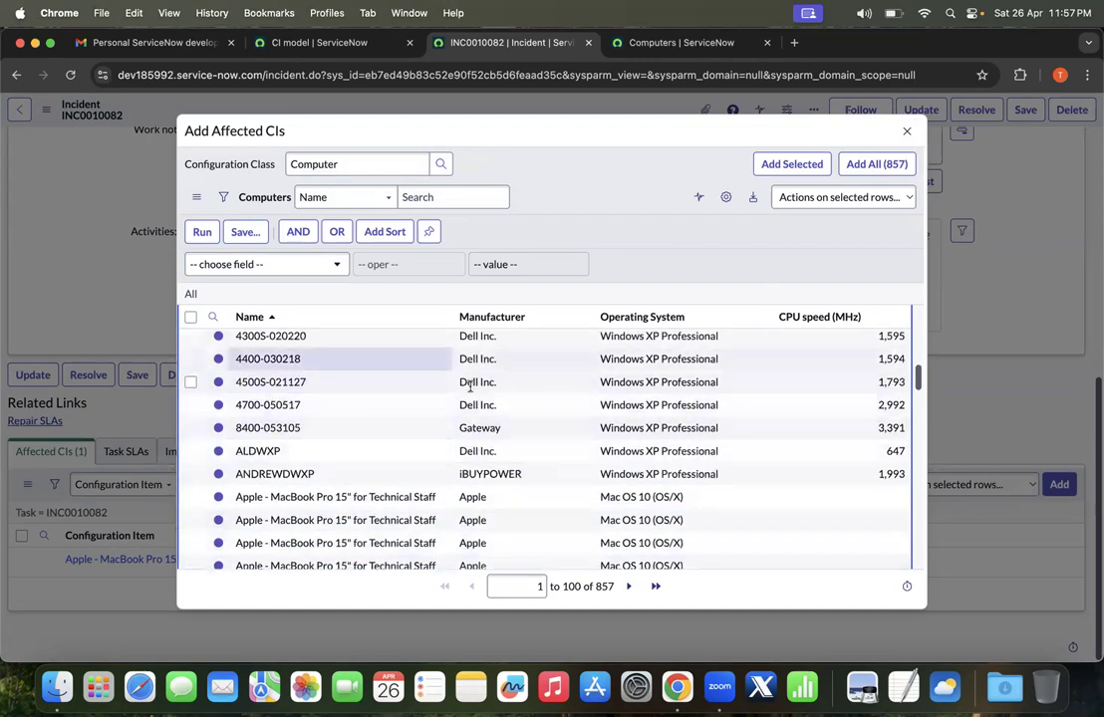
pyautogui.click(908, 133)
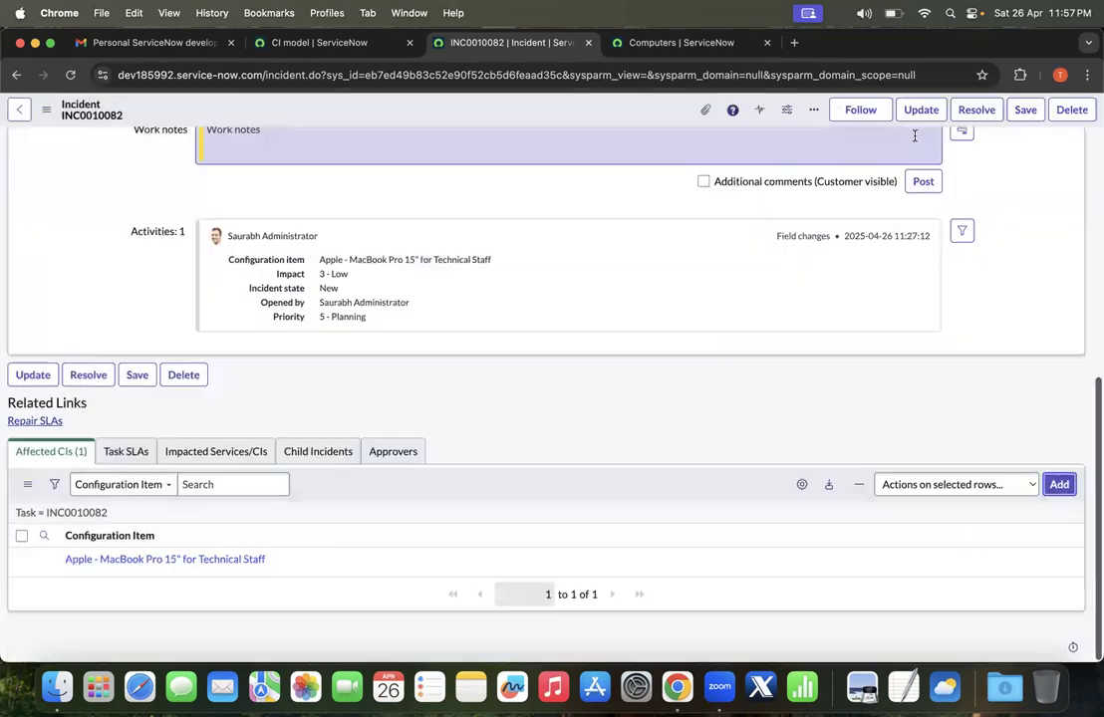
# Look over the Apple computers list in the Computers browser tab, open a MacBook Air 13" record and return to the list.
pyautogui.click(648, 43)
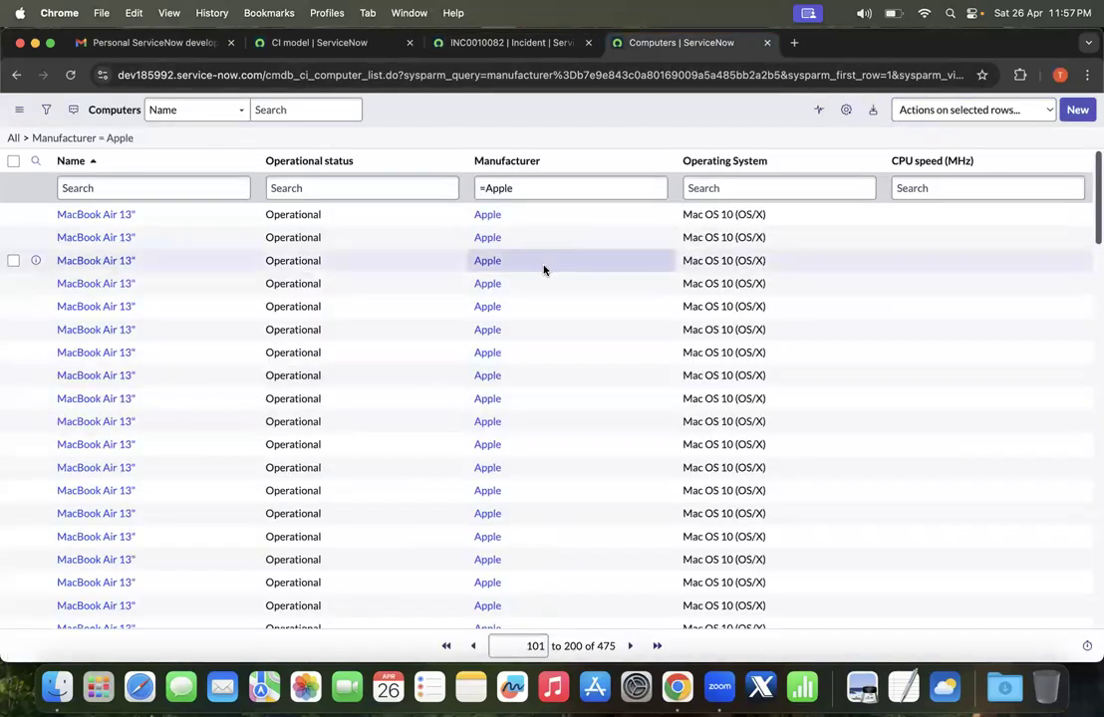
pyautogui.click(538, 235)
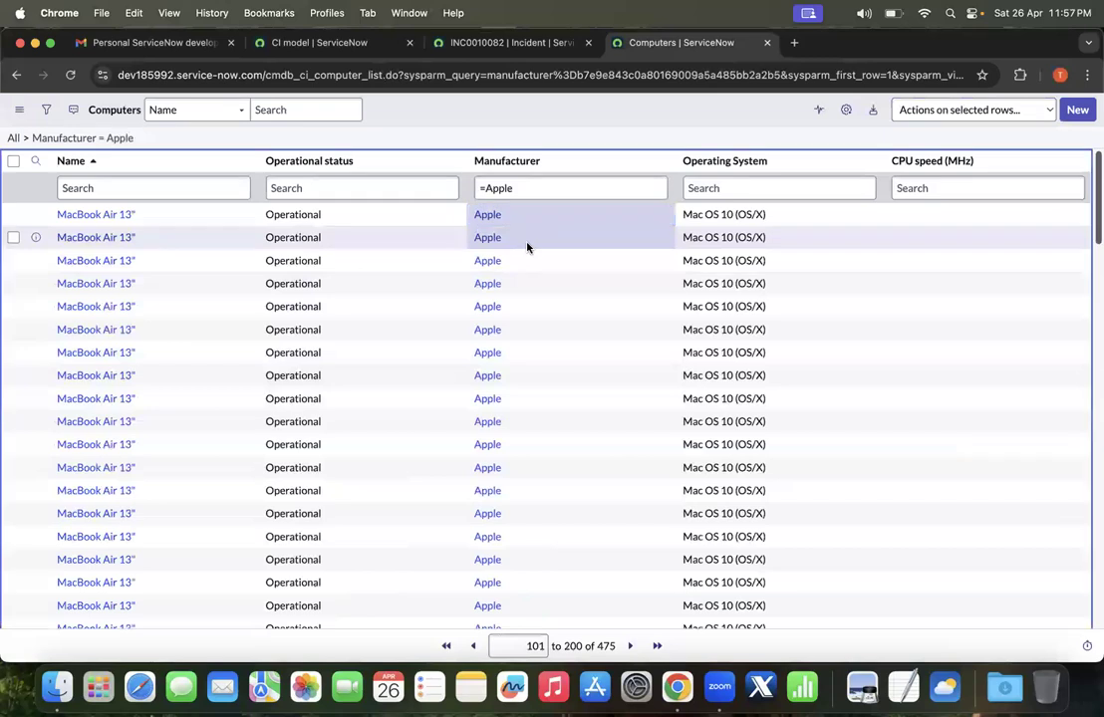
pyautogui.click(115, 239)
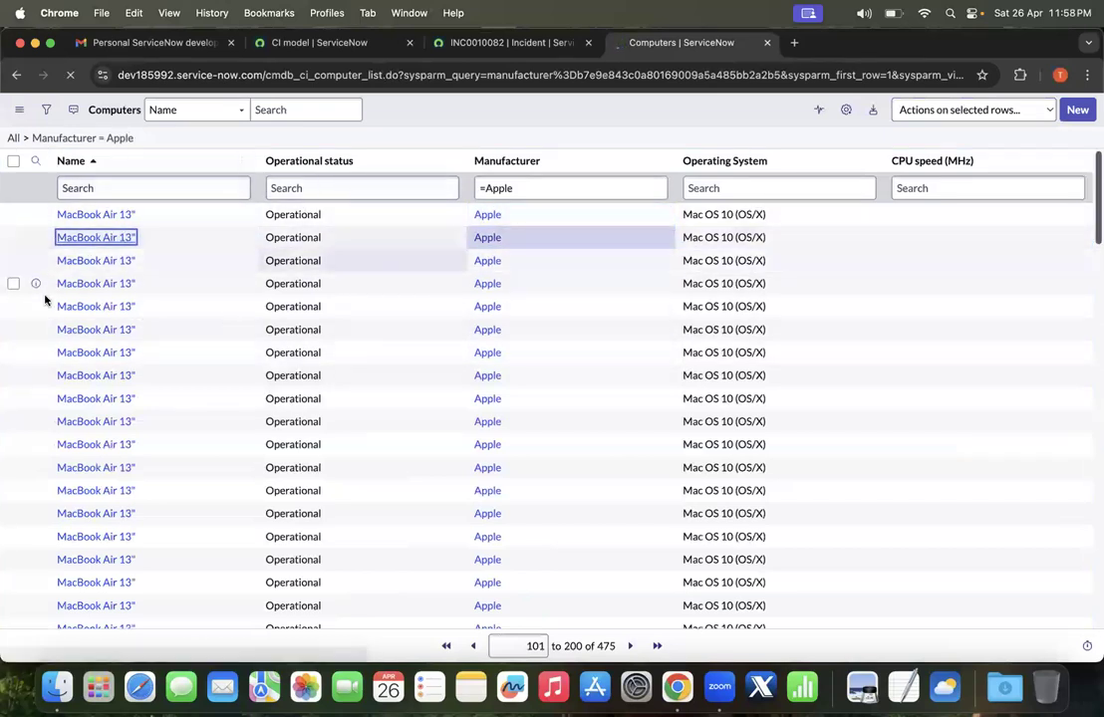
pyautogui.moveTo(399, 74); pyautogui.dragTo(293, 77)
pyautogui.click(488, 163)
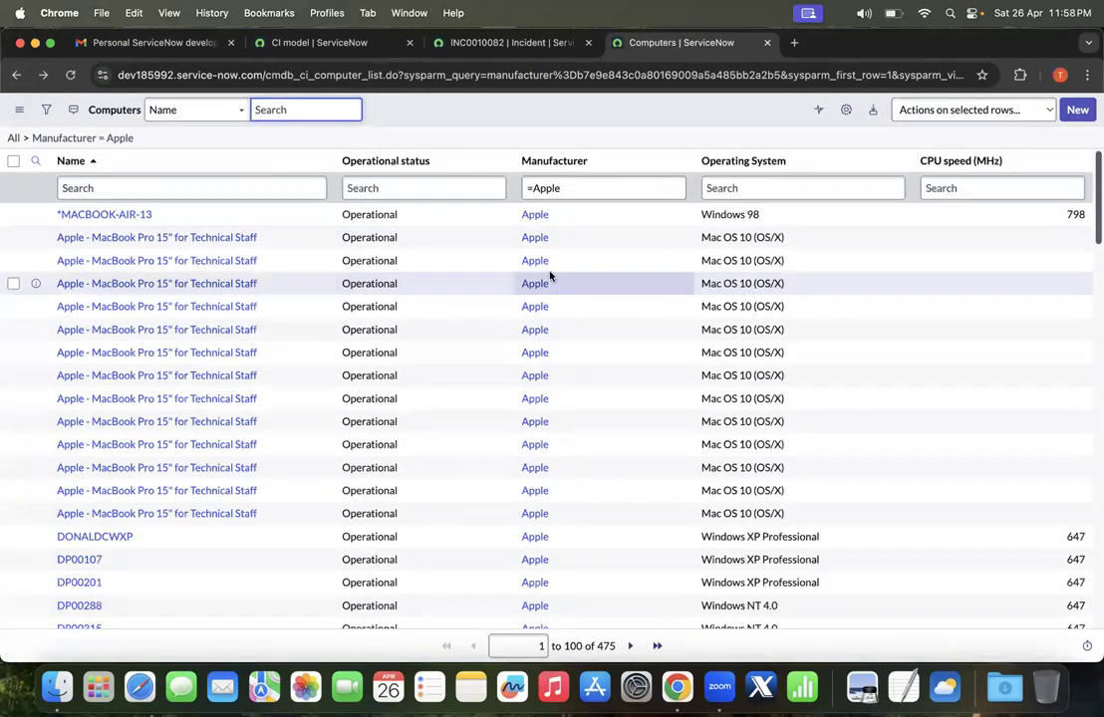
# Close the mail tab, find Dynamic CI Groups in the CI model tab's navigator, and open a new Dynamic CI Group form in a separate tab.
pyautogui.click(459, 43)
pyautogui.click(329, 43)
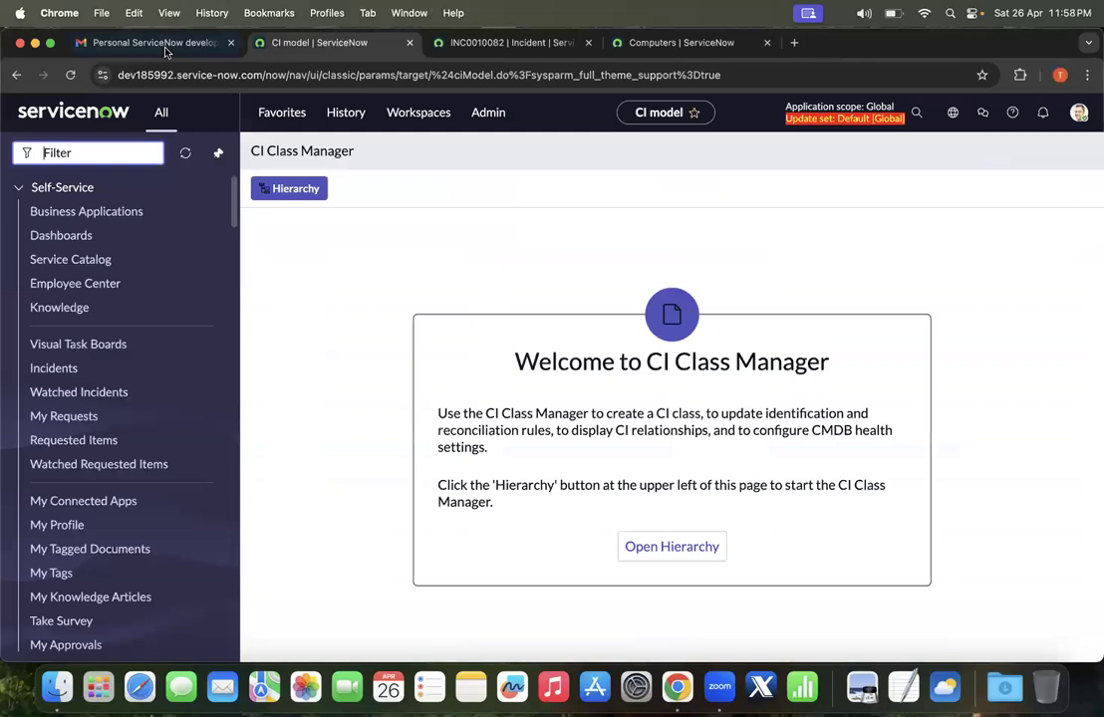
pyautogui.click(230, 43)
pyautogui.write('dynami')
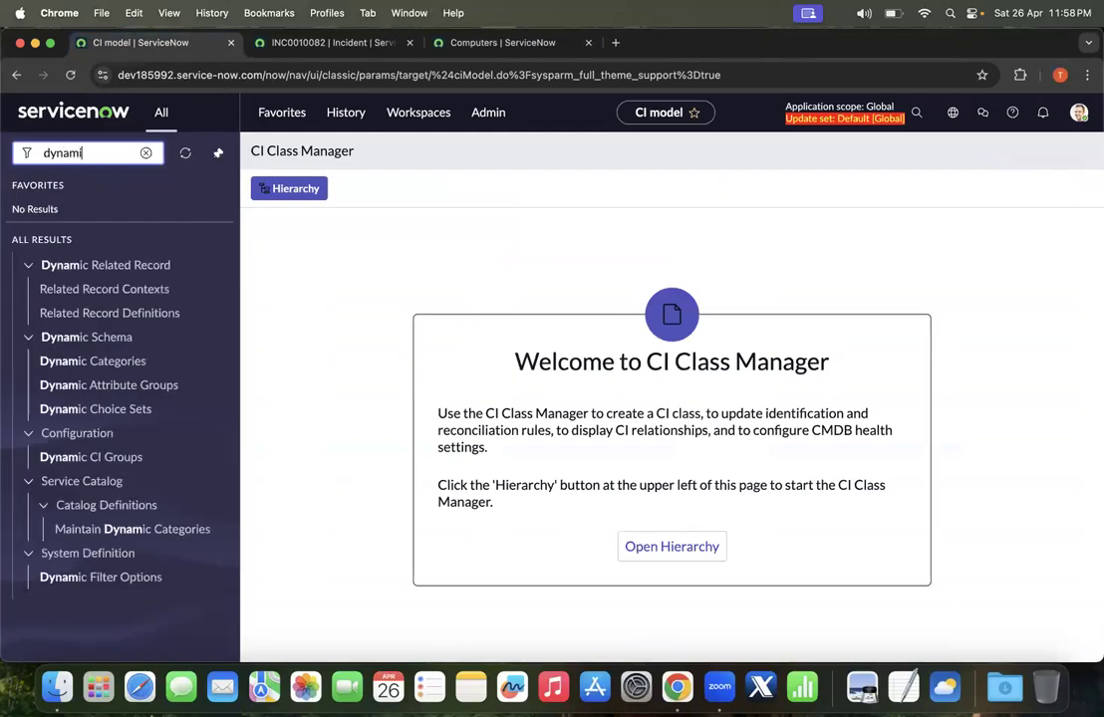
pyautogui.write('c ci')
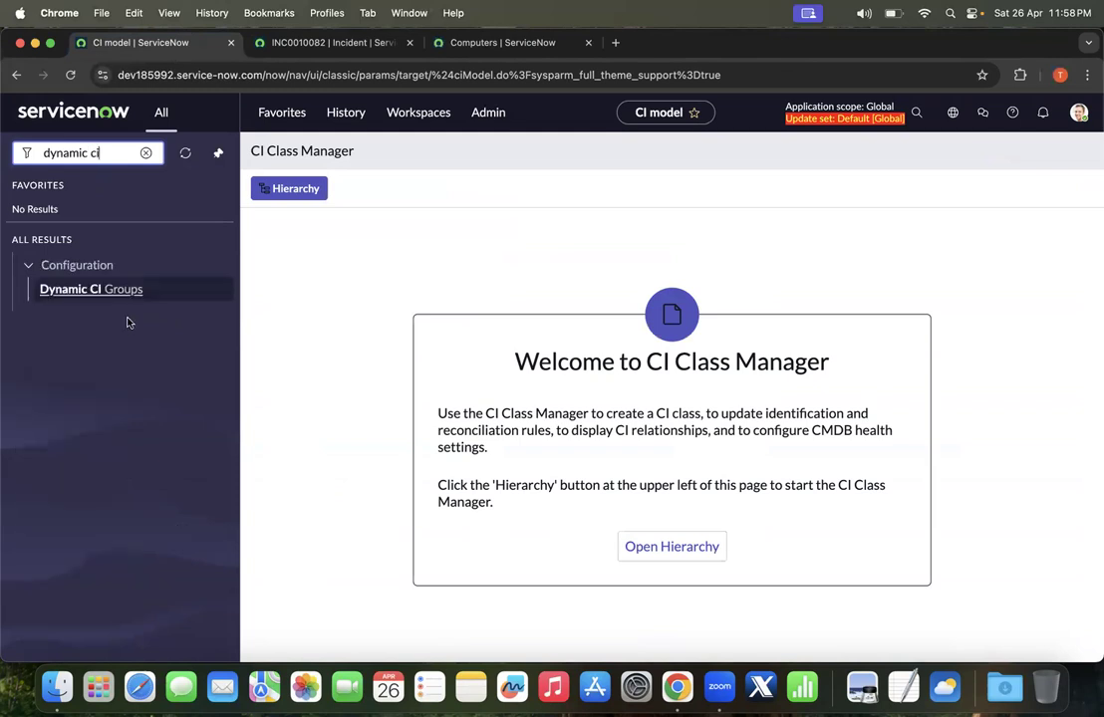
pyautogui.keyDown('super'); pyautogui.click(110, 289); pyautogui.keyUp('super')
pyautogui.click(359, 45)
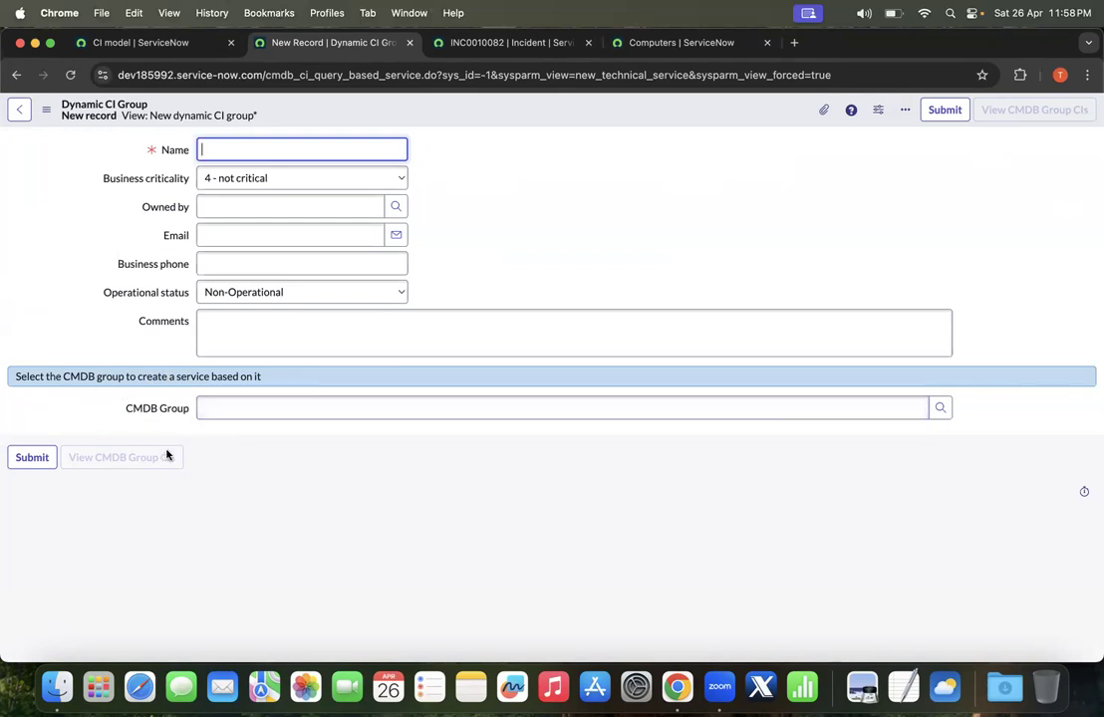
# Find CMDB Groups in the CI model tab's navigator using "cmdb g" and open it in a separate browser tab.
pyautogui.click(149, 42)
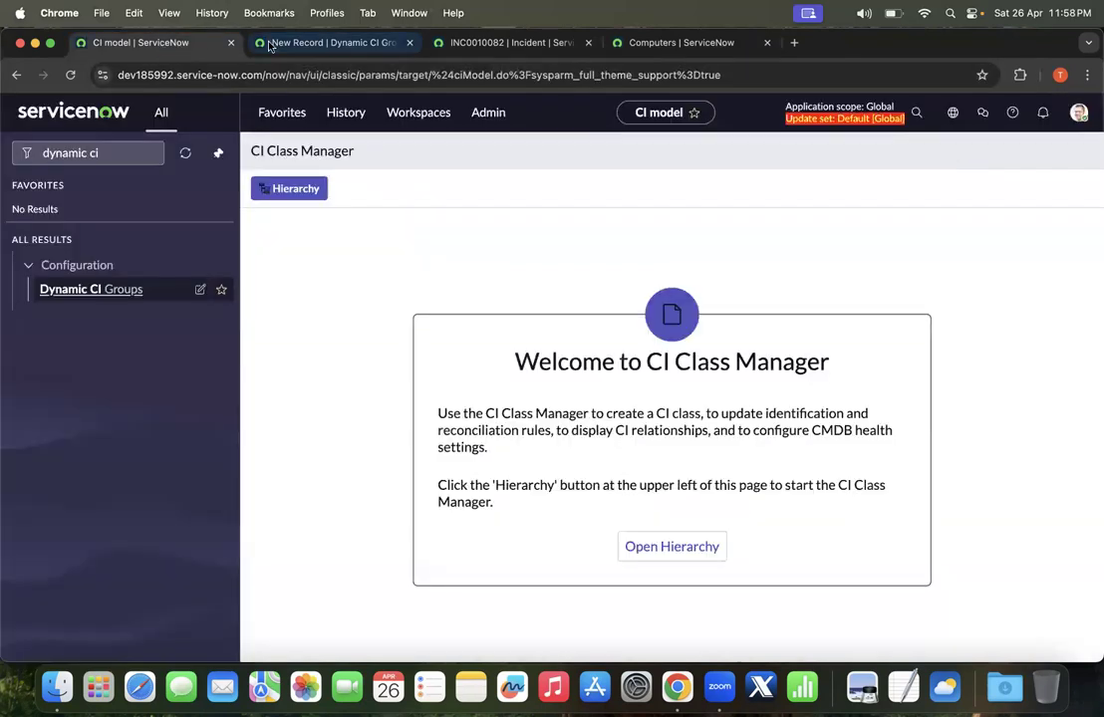
pyautogui.click(116, 152)
pyautogui.press('BackSpace')
pyautogui.write('cmdb g')
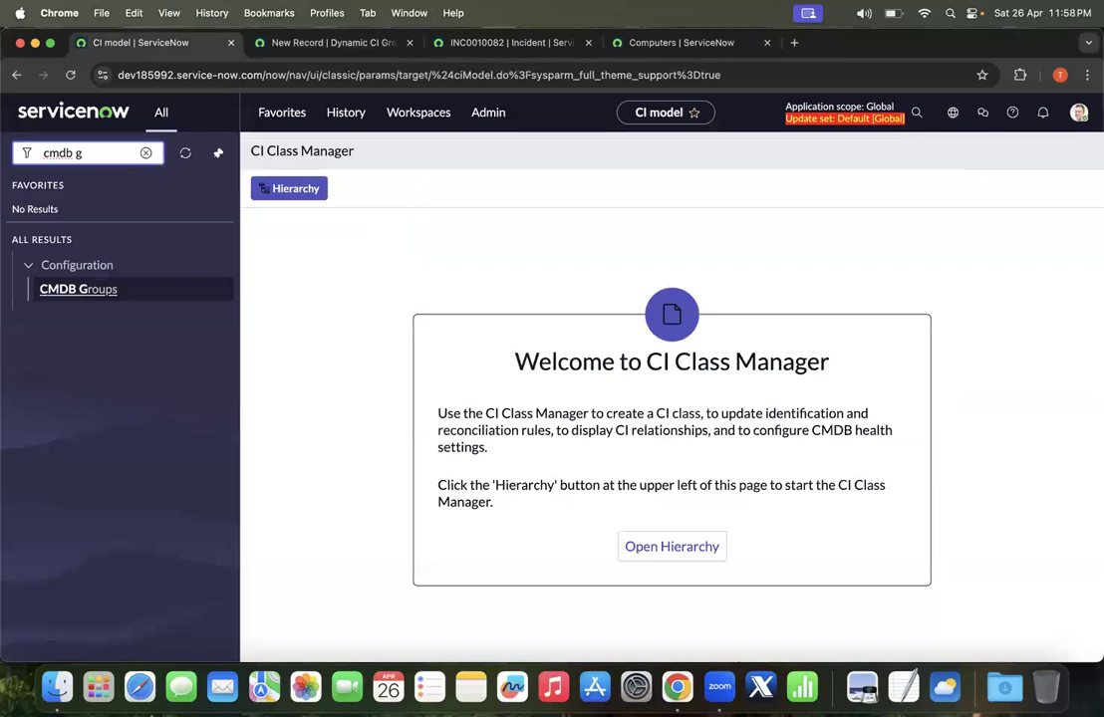
pyautogui.keyDown('super'); pyautogui.click(110, 290); pyautogui.keyUp('super')
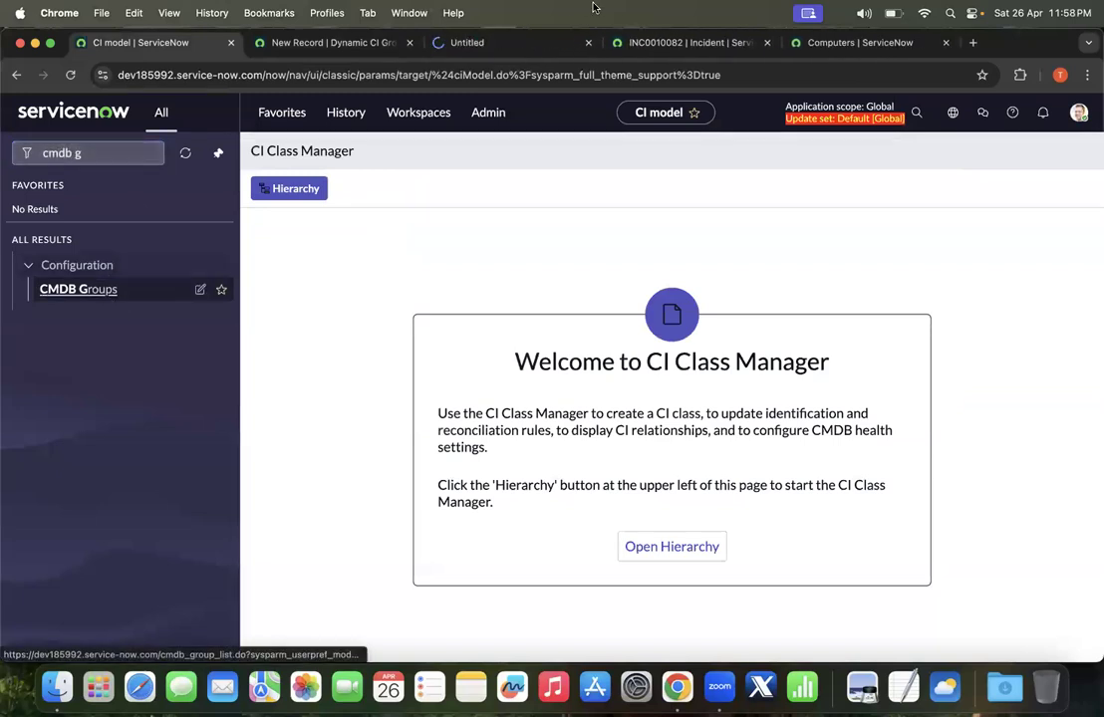
# Create a CMDB group named Apple Manufacturers with the Default group type, save it and load its related lists.
pyautogui.click(518, 46)
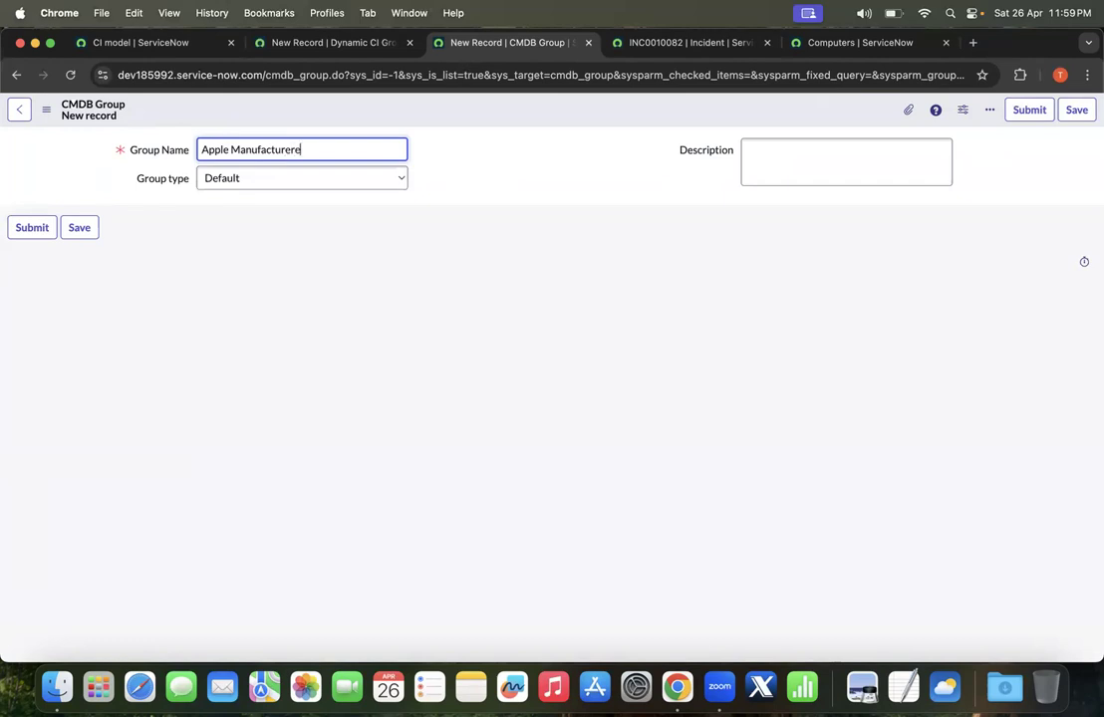
pyautogui.click(766, 142)
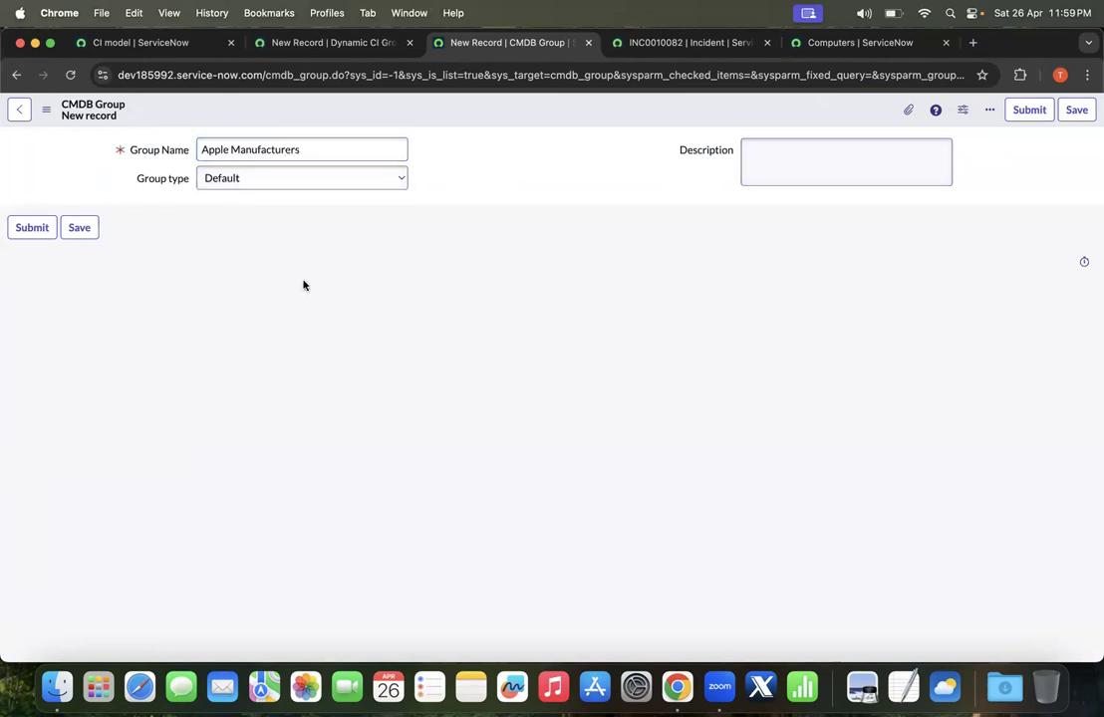
pyautogui.click(83, 227)
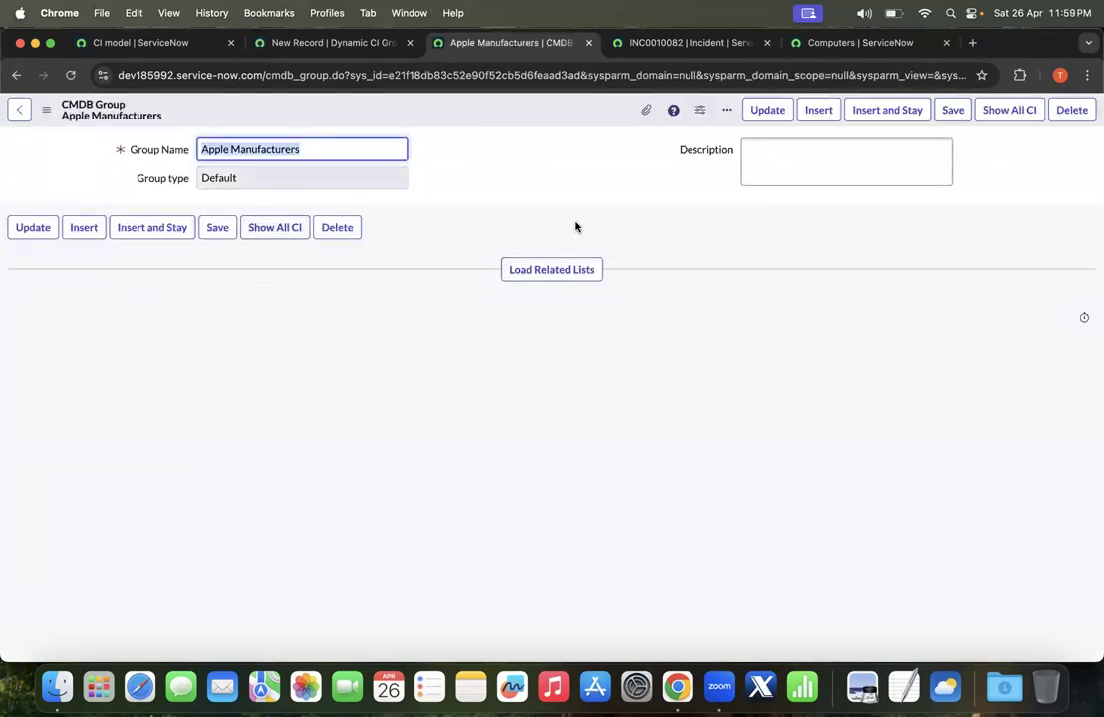
pyautogui.click(566, 267)
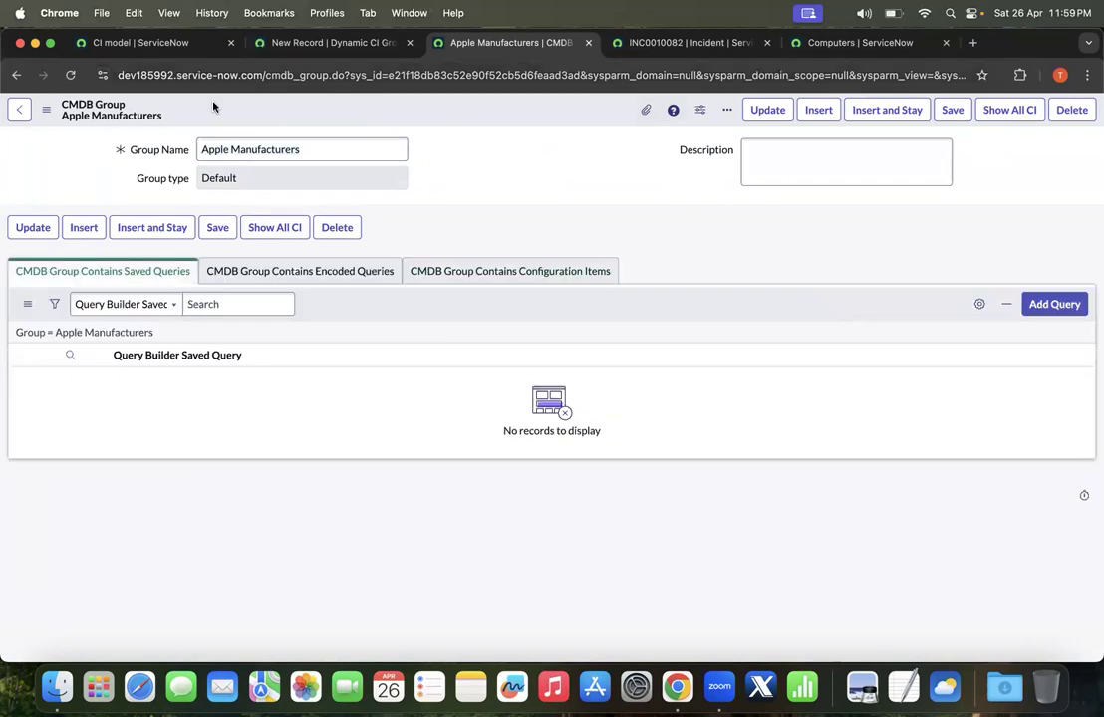
# Check which saved queries can be added to the Apple Manufacturers group, and return to the group without choosing one.
pyautogui.click(1055, 305)
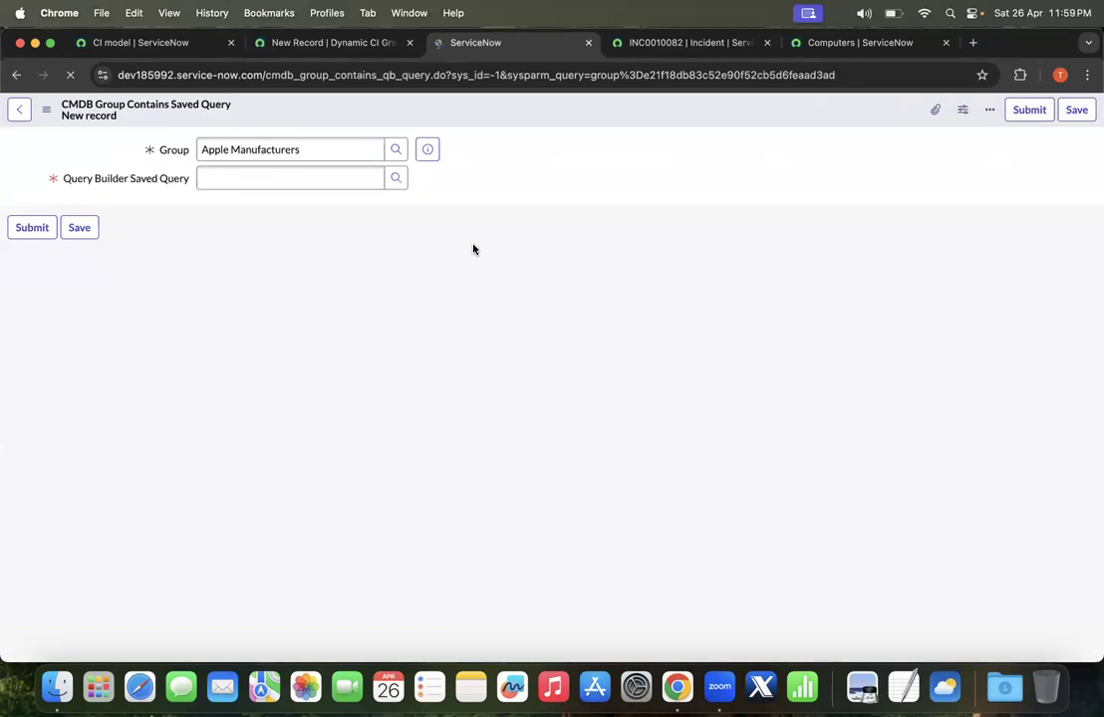
pyautogui.click(395, 178)
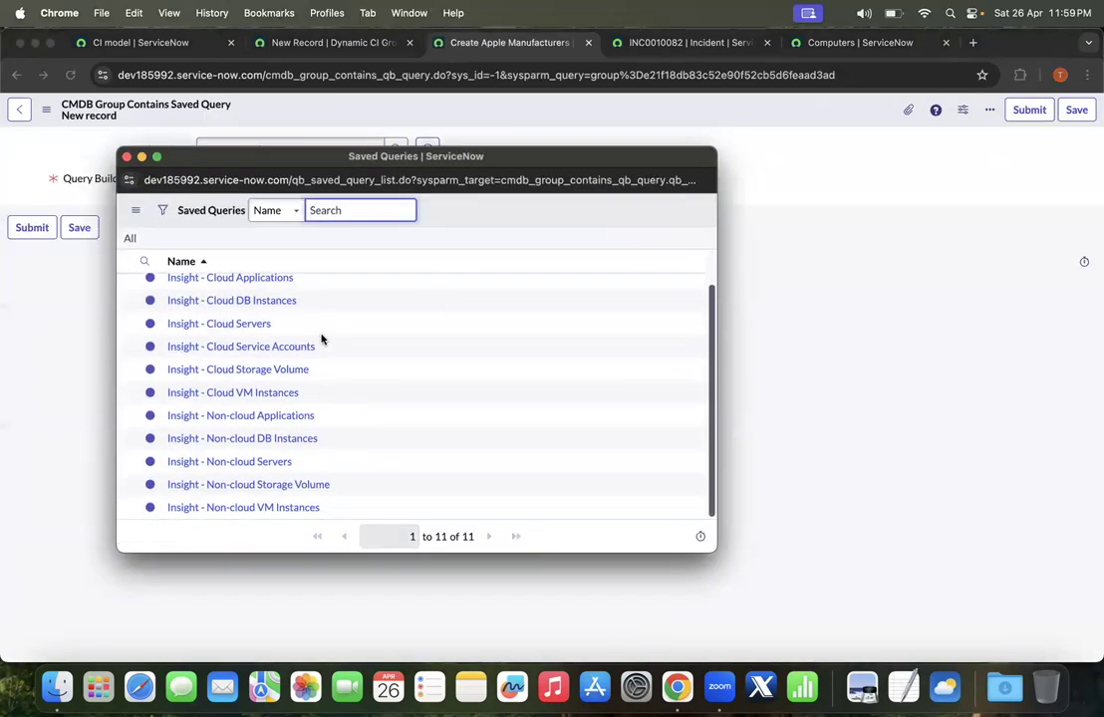
pyautogui.click(24, 111)
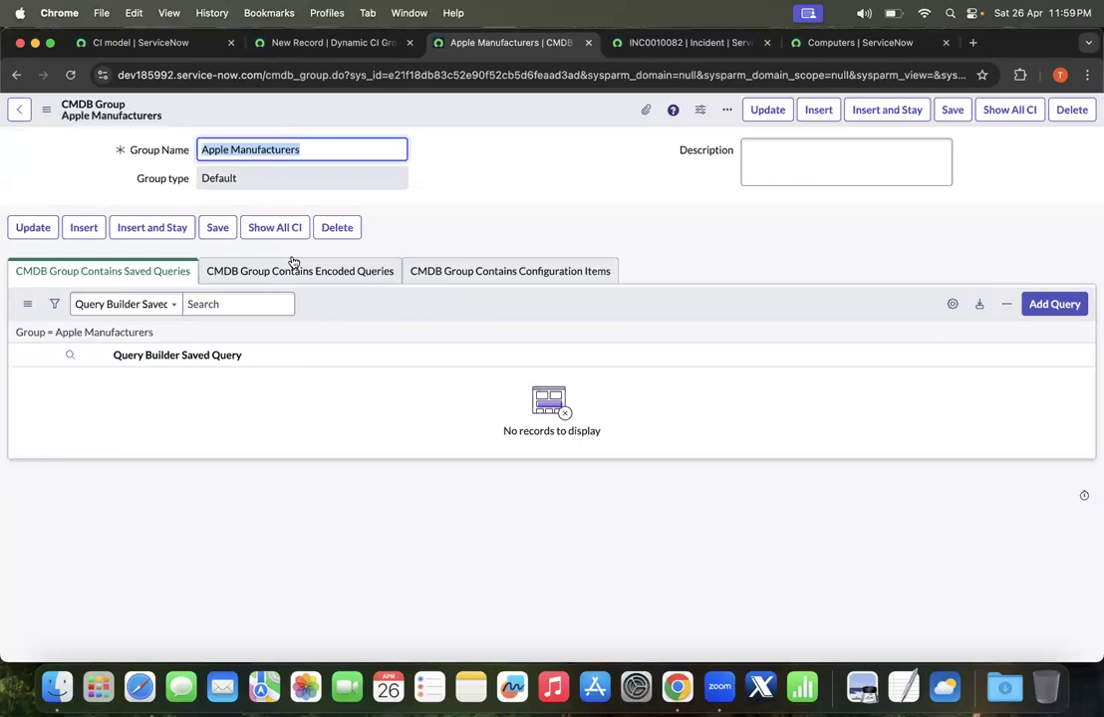
# Start a new encoded query for the Apple Manufacturers group and set its class to Computer [cmdb_ci_computer].
pyautogui.click(330, 278)
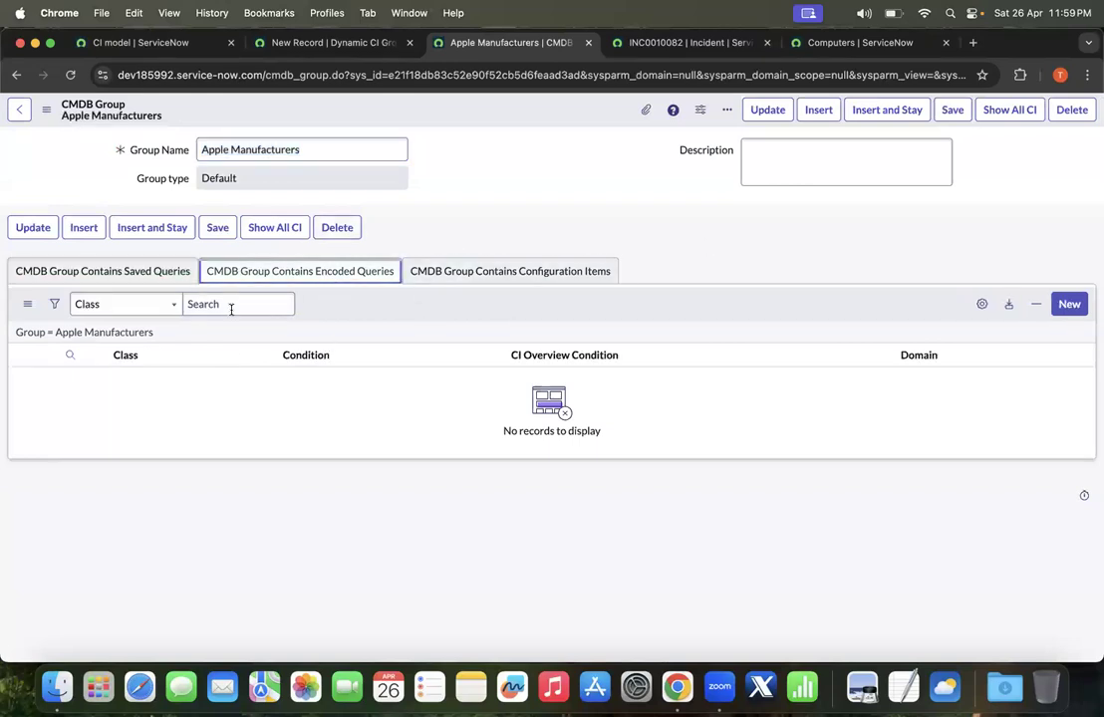
pyautogui.click(1069, 303)
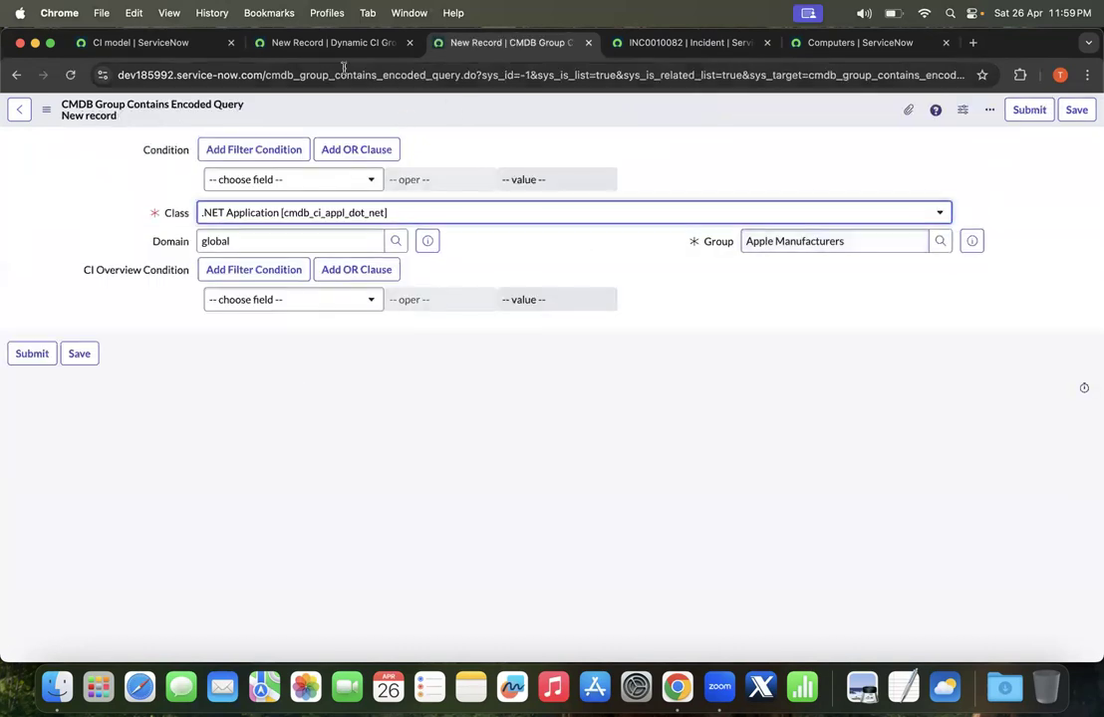
pyautogui.click(434, 215)
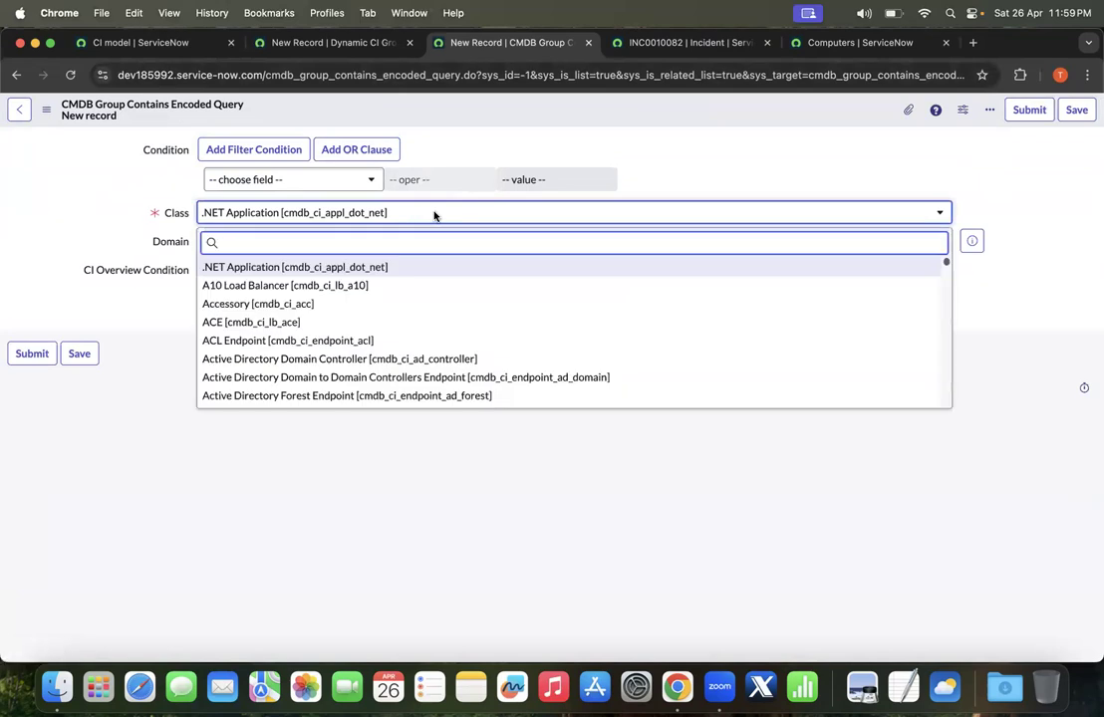
pyautogui.write('com')
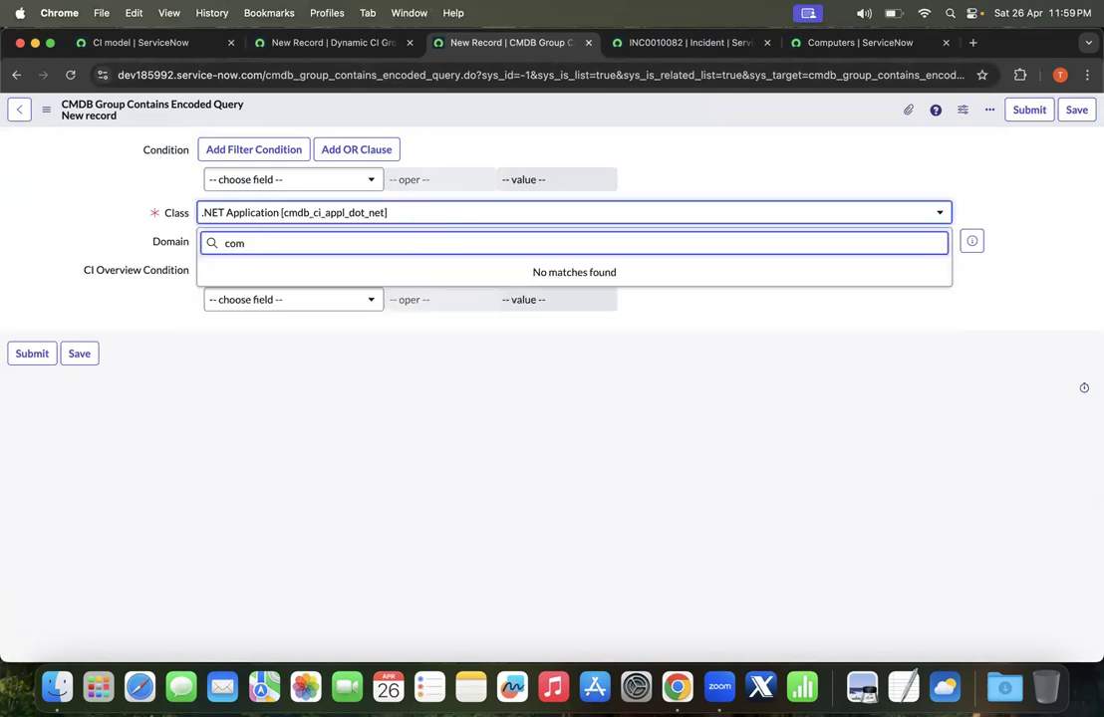
pyautogui.write(' pputer')
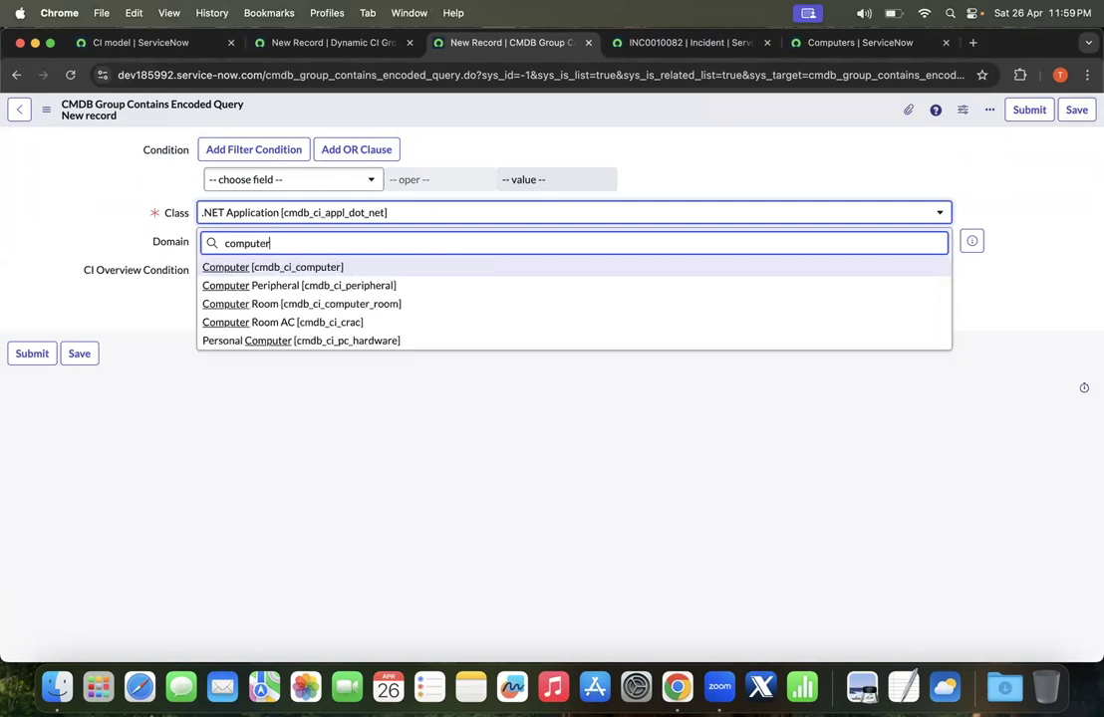
pyautogui.click(370, 269)
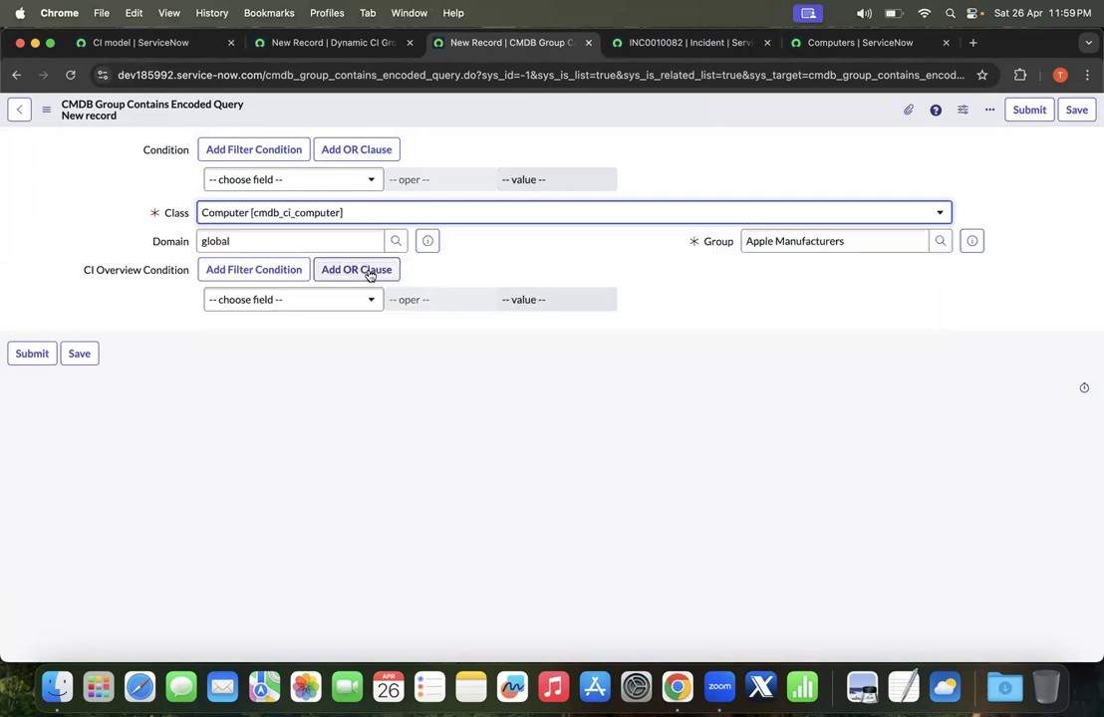
# Add a condition to the encoded query requiring Manufacturer is Apple, picking Apple from the company lookup.
pyautogui.click(261, 180)
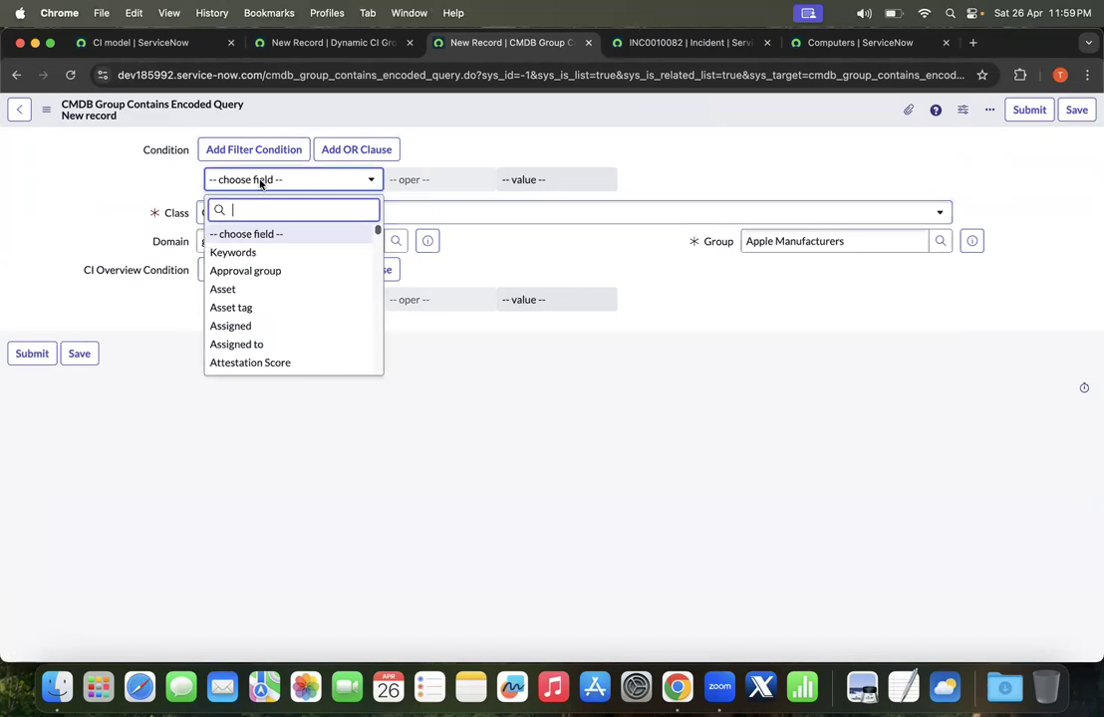
pyautogui.write('manu')
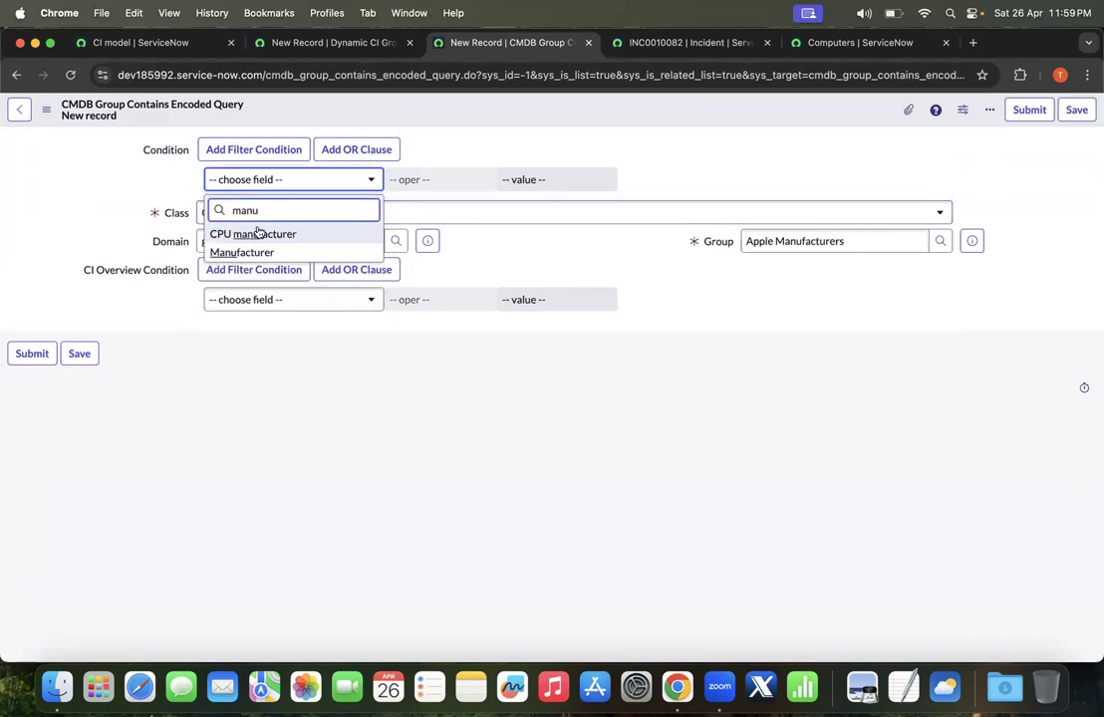
pyautogui.click(271, 253)
pyautogui.click(630, 179)
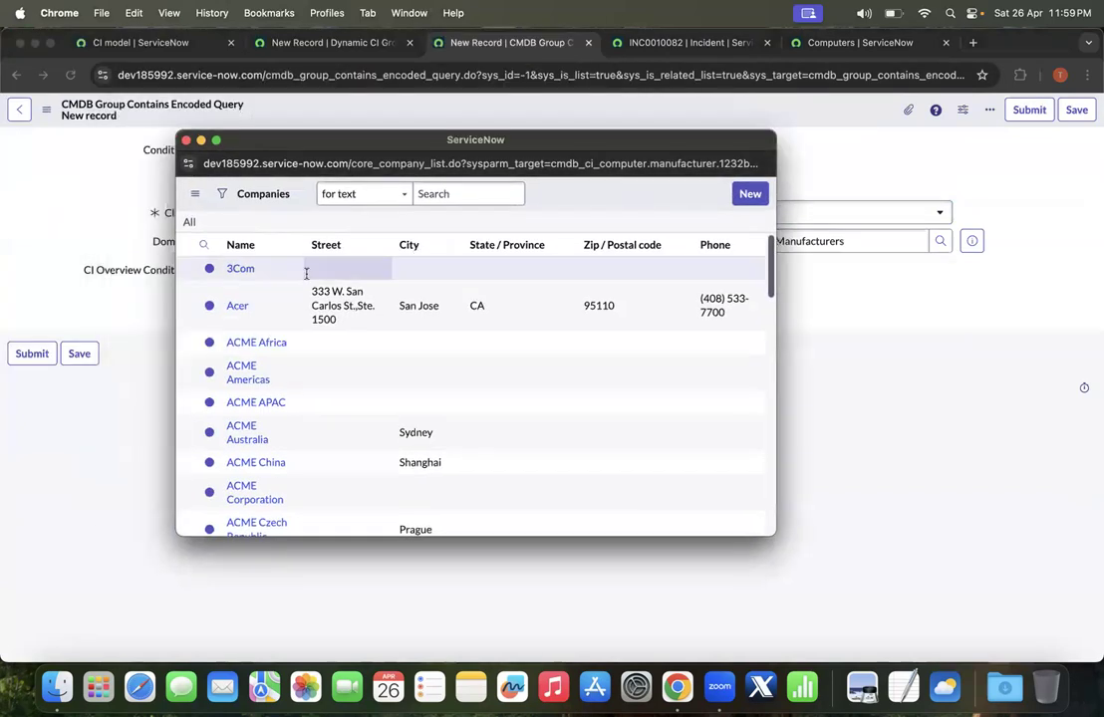
pyautogui.click(278, 271)
pyautogui.write('apple')
pyautogui.press('Return')
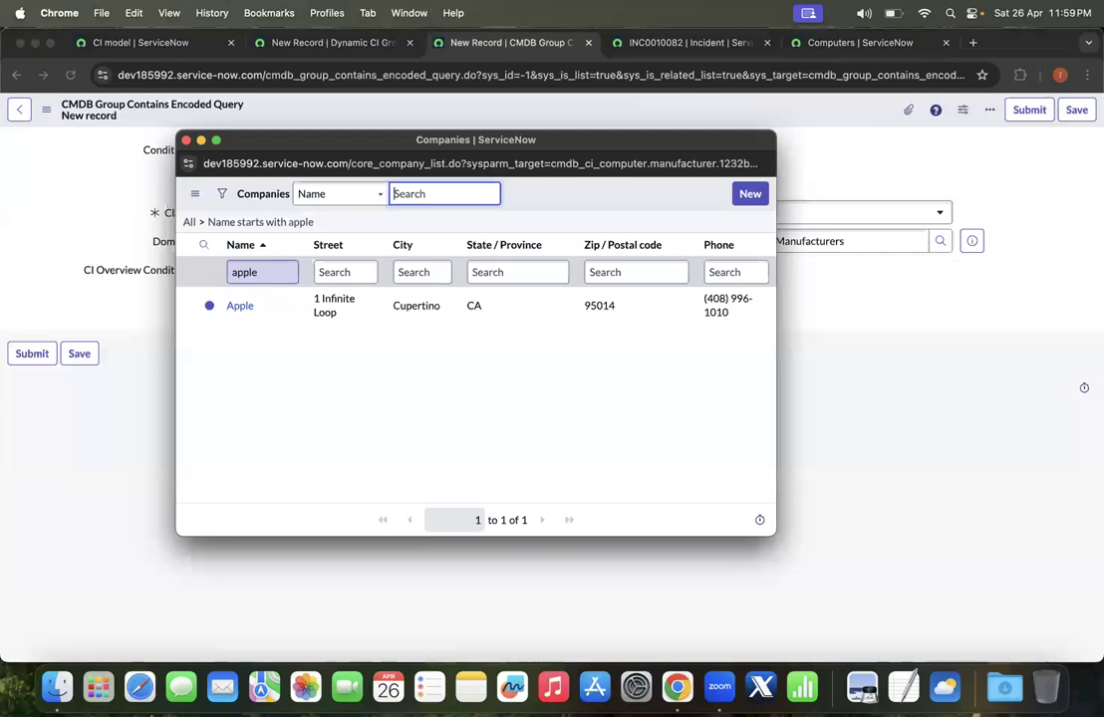
pyautogui.click(240, 306)
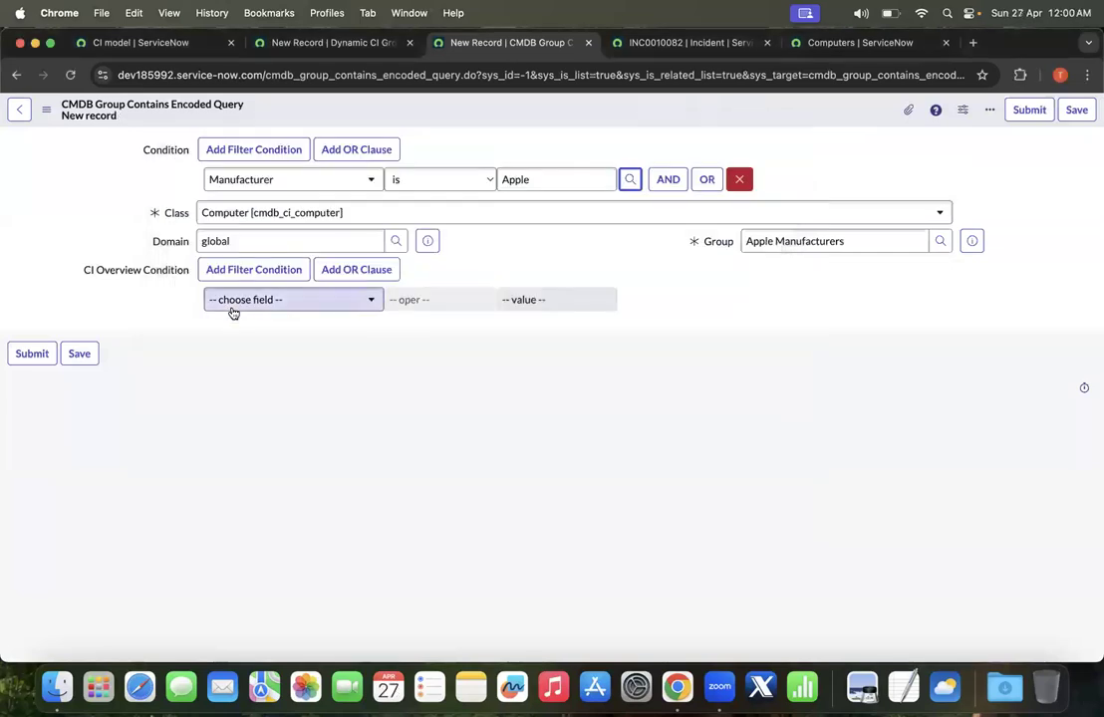
# Add an AND condition requiring Operational status is Operational, and submit the encoded query to the Apple Manufacturers group.
pyautogui.click(661, 180)
pyautogui.click(306, 232)
pyautogui.write('oper')
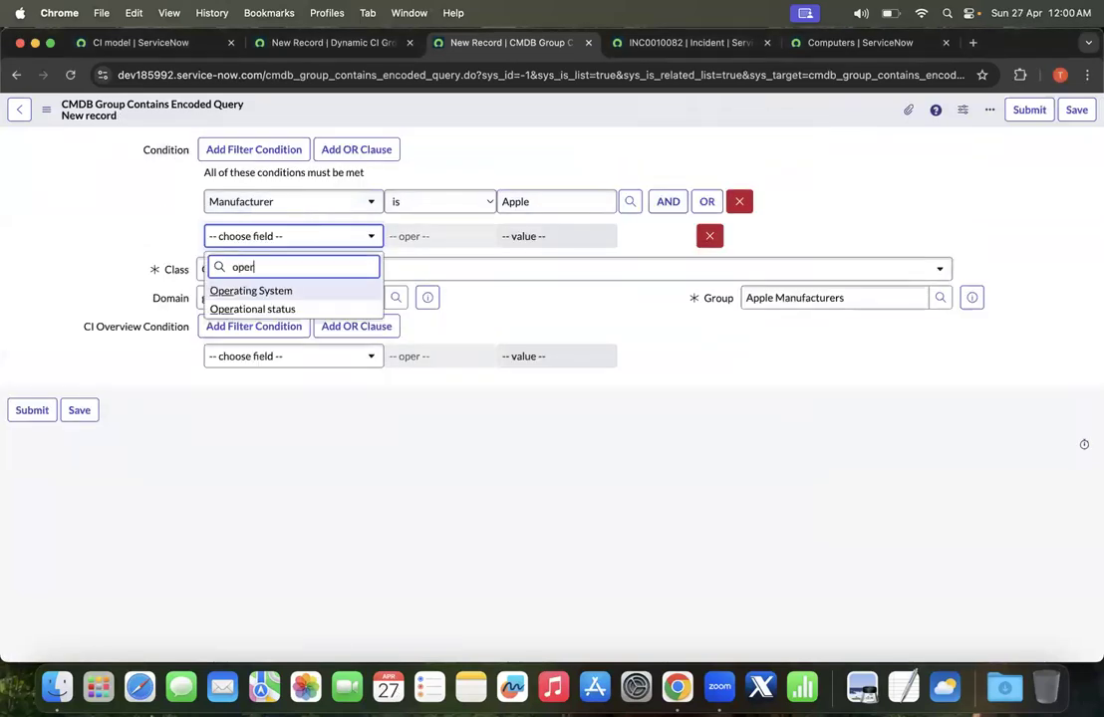
pyautogui.click(298, 309)
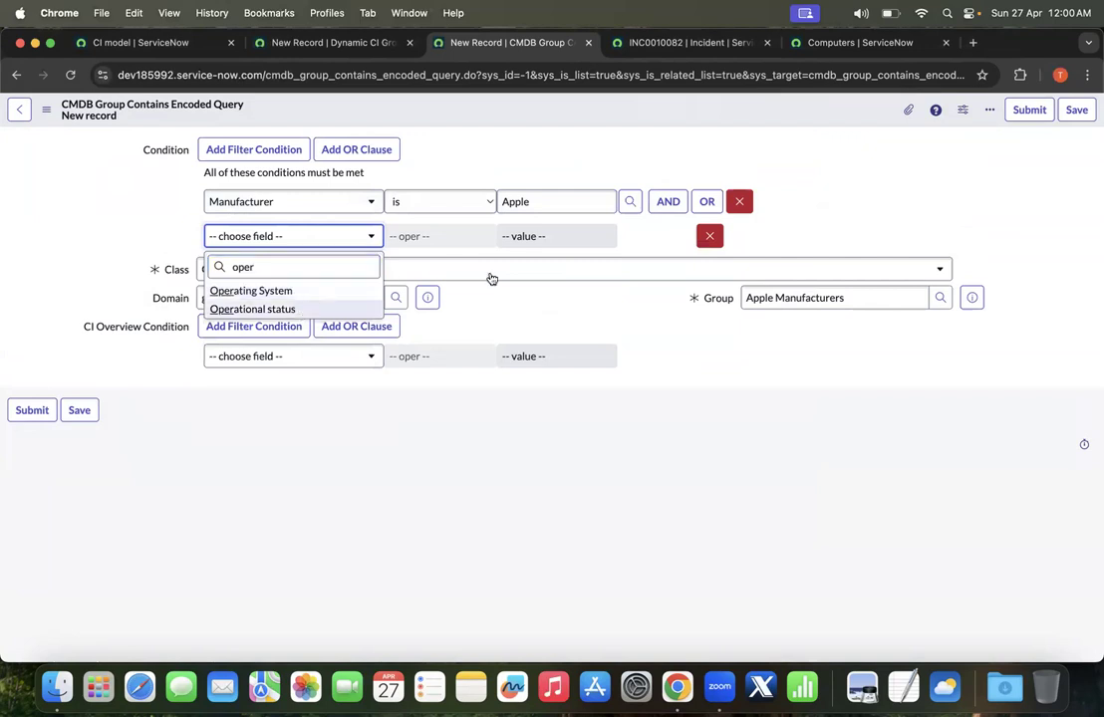
pyautogui.click(561, 236)
pyautogui.click(558, 253)
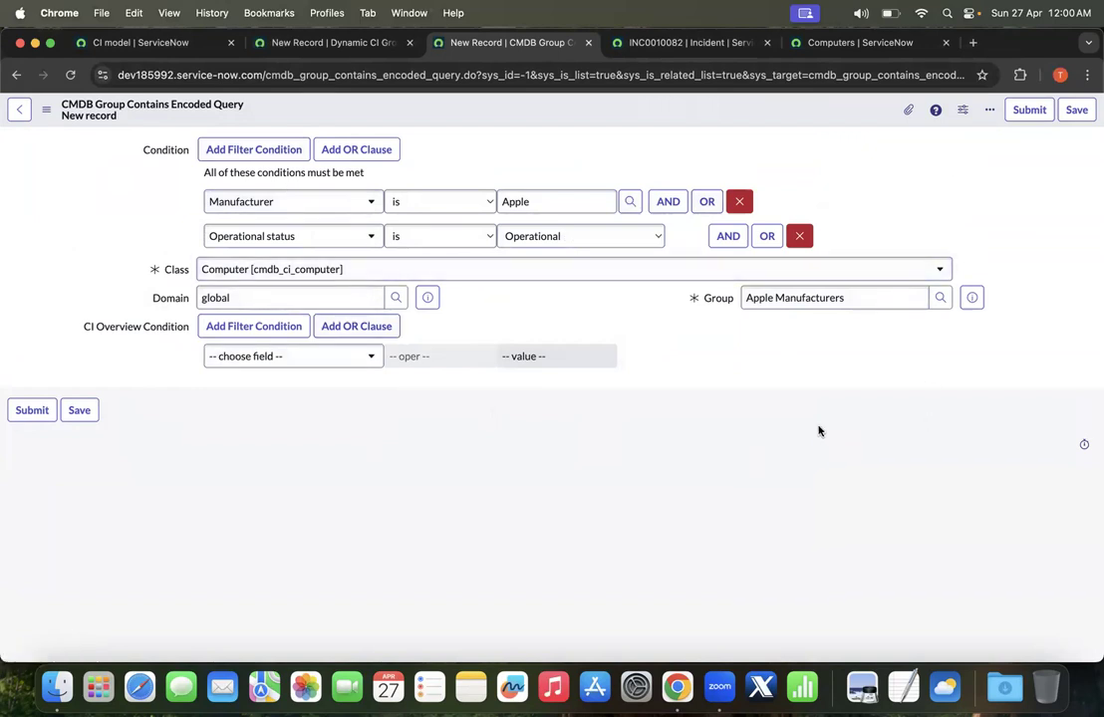
pyautogui.click(1032, 110)
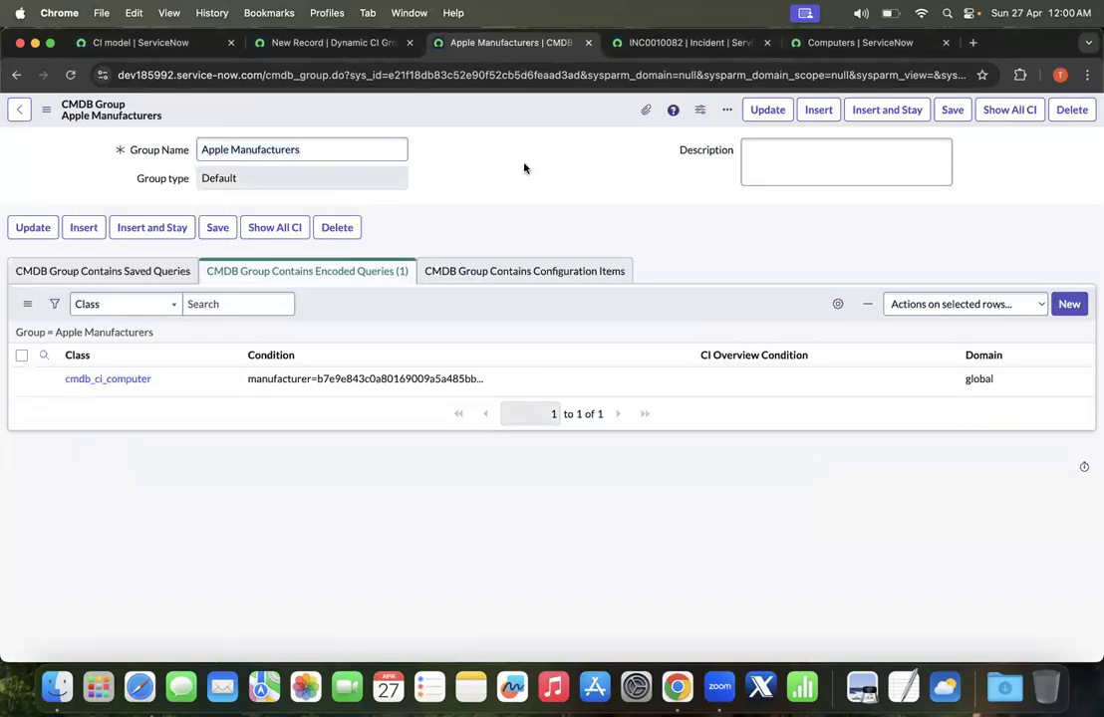
# Name the new dynamic CI group record "Apple computers" and choose its owner from the user lookup.
pyautogui.click(337, 40)
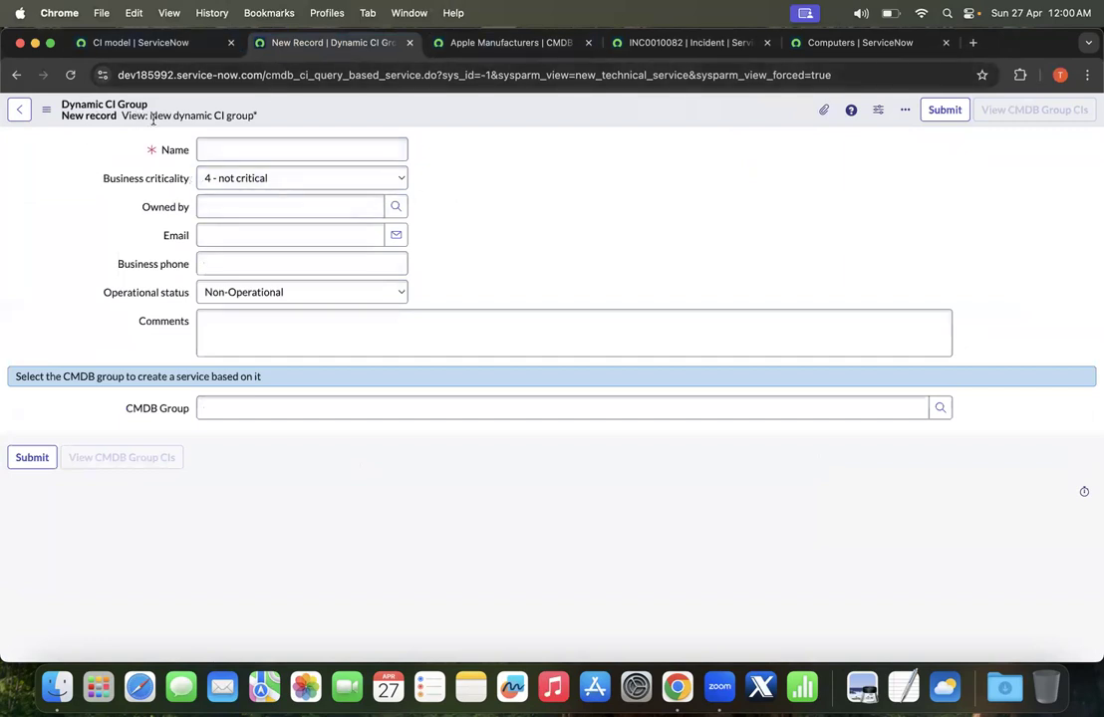
pyautogui.click(280, 150)
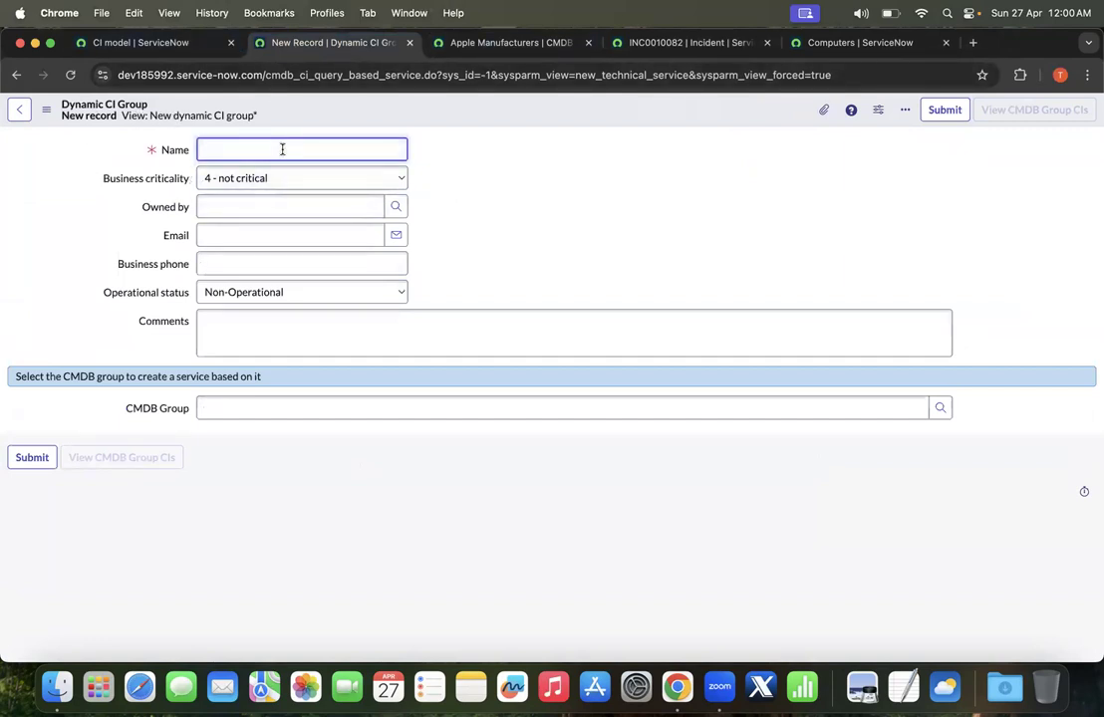
pyautogui.click(510, 180)
pyautogui.click(395, 207)
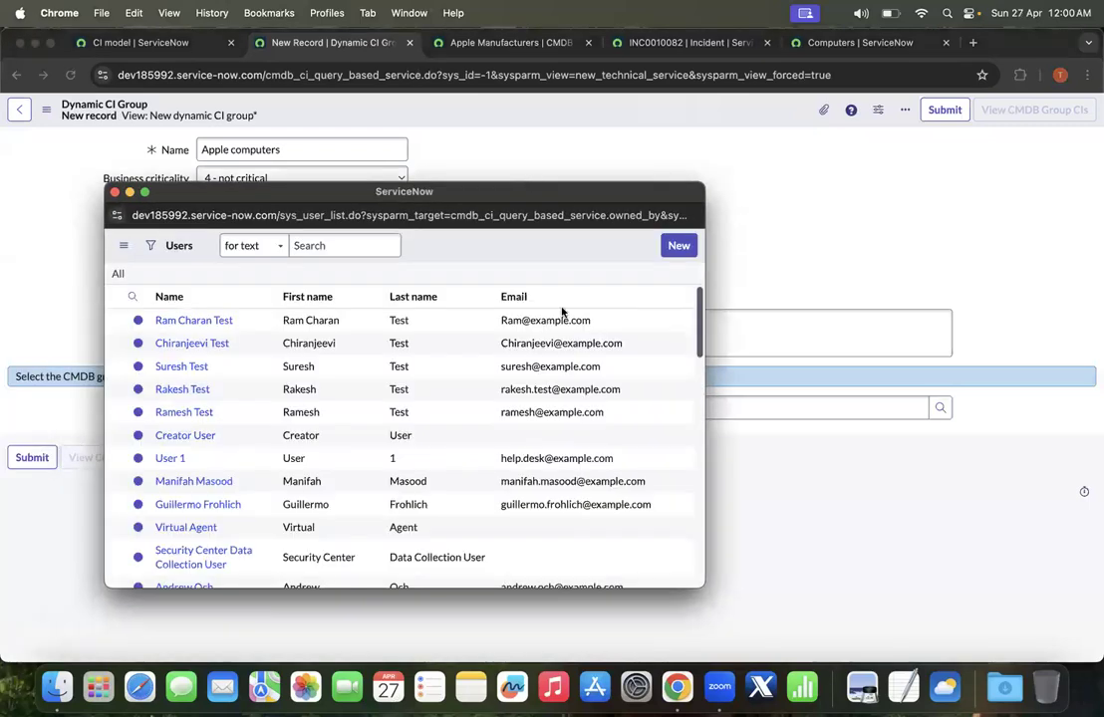
pyautogui.scroll(-5, 340, 461)
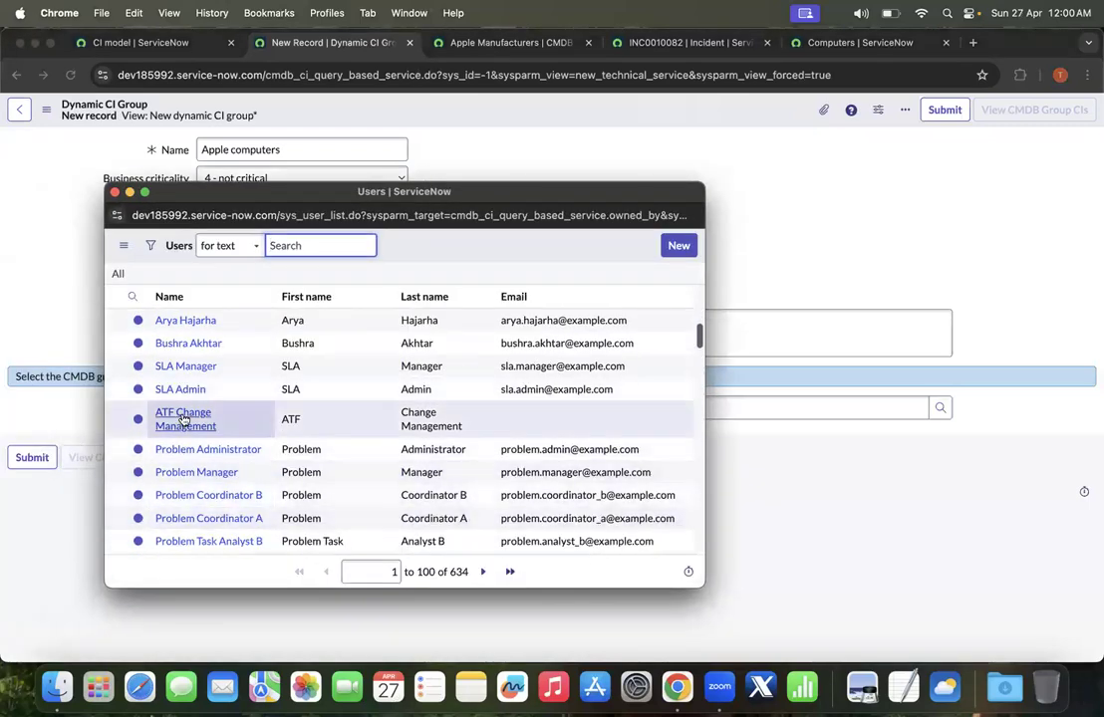
pyautogui.scroll(-5, 226, 465)
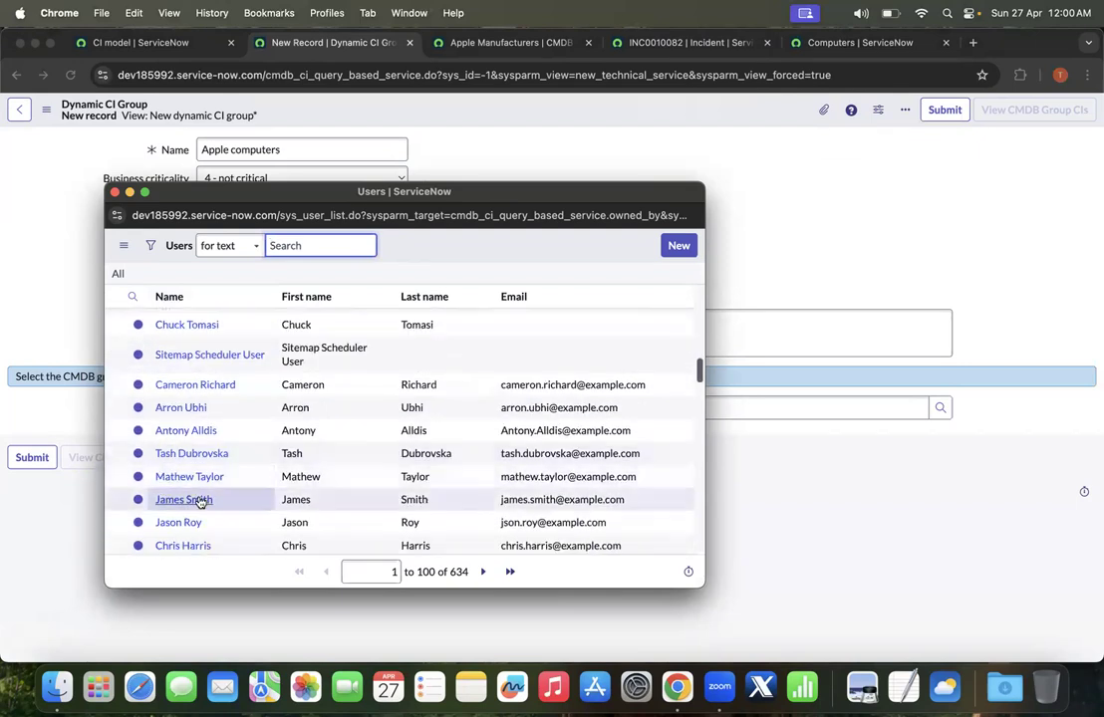
pyautogui.click(200, 498)
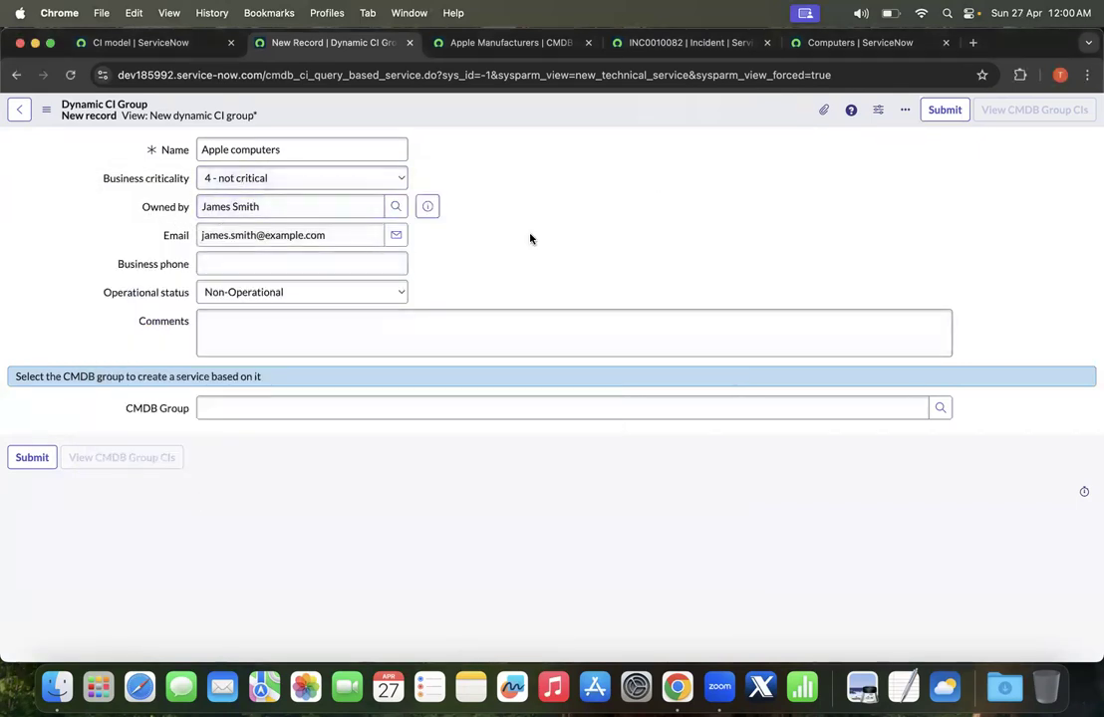
# Enter the comment "This is a set of computer ci's owned by apple" and set the operational status to Operational.
pyautogui.click(229, 322)
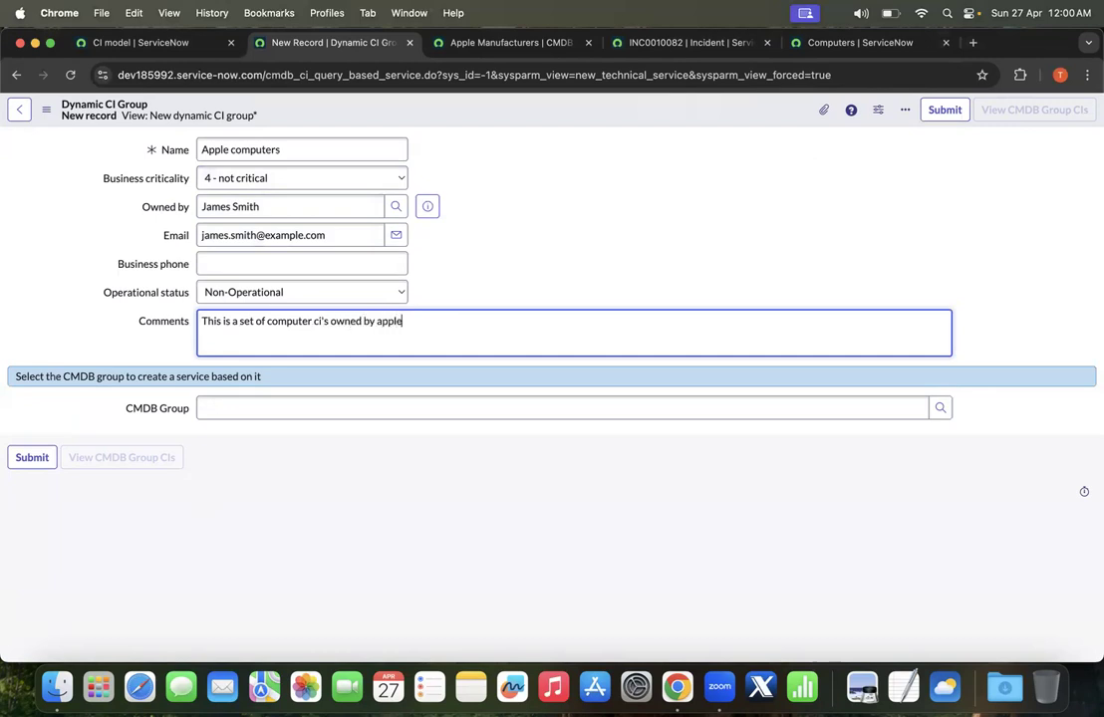
pyautogui.click(237, 264)
pyautogui.click(313, 152)
pyautogui.click(249, 294)
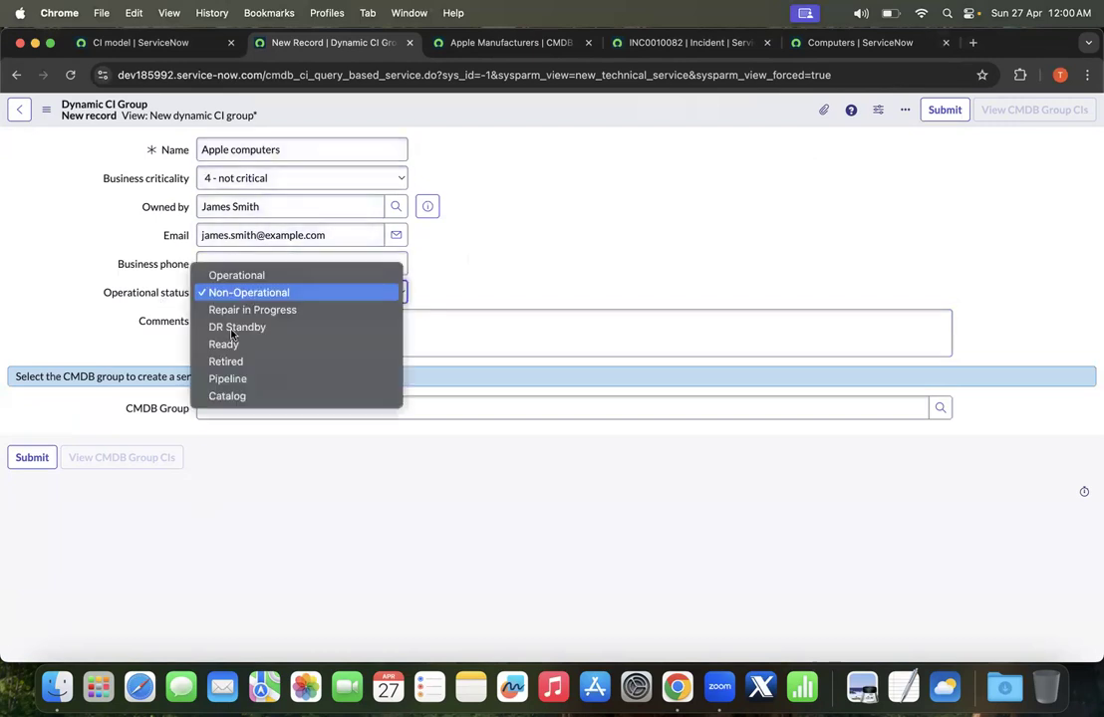
pyautogui.click(242, 275)
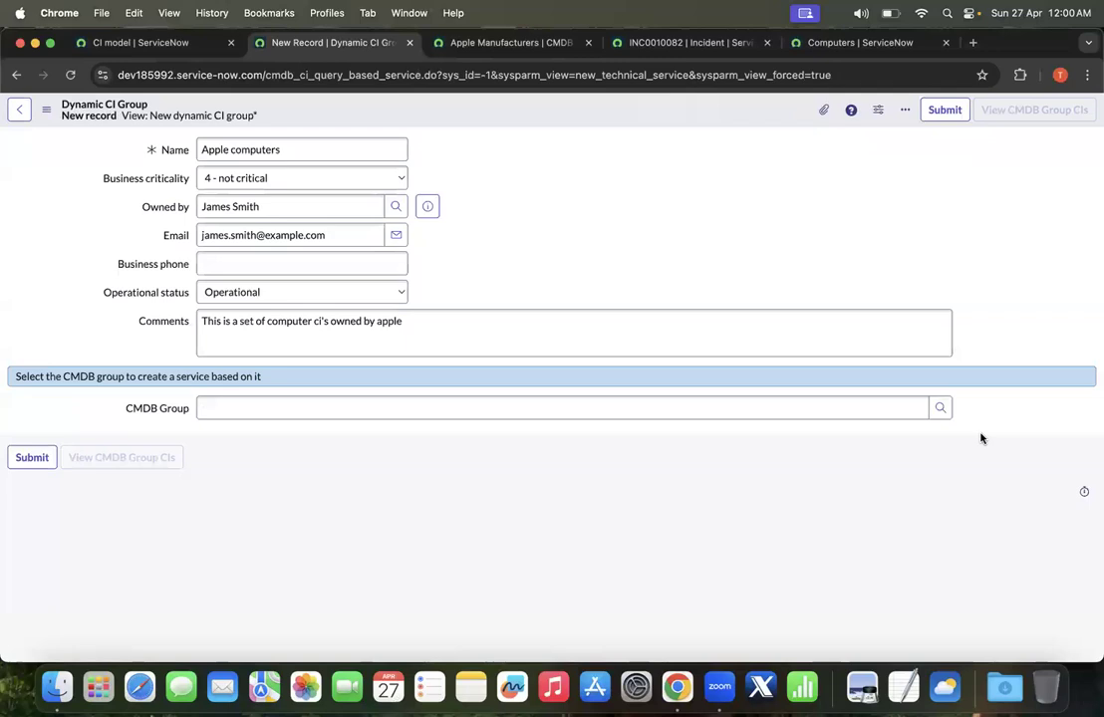
# Assign the Apple Manufacturers CMDB group to the Apple computers dynamic CI group and save the record without leaving it.
pyautogui.click(939, 408)
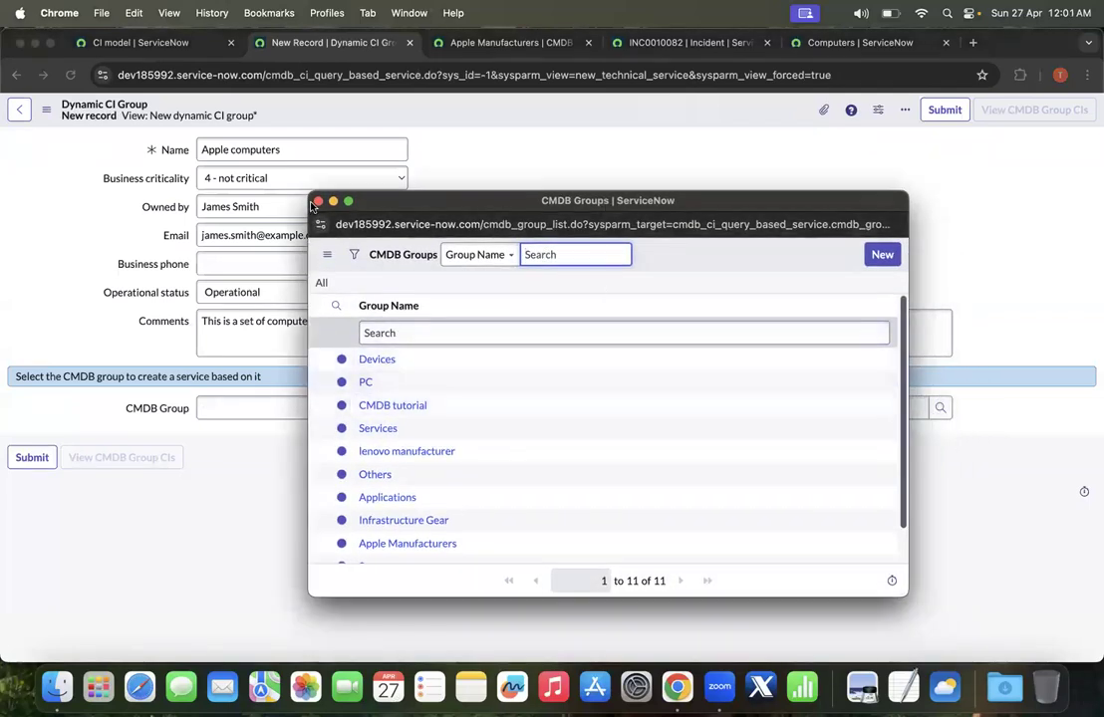
pyautogui.click(317, 201)
pyautogui.click(939, 407)
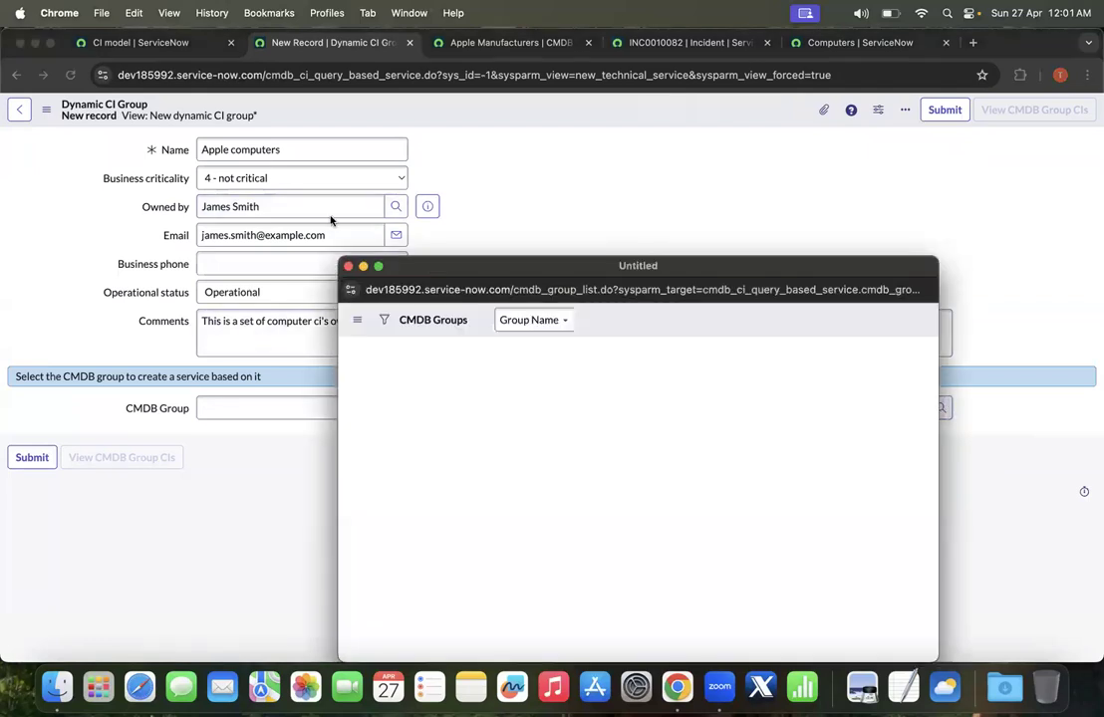
pyautogui.scroll(-2, 468, 394)
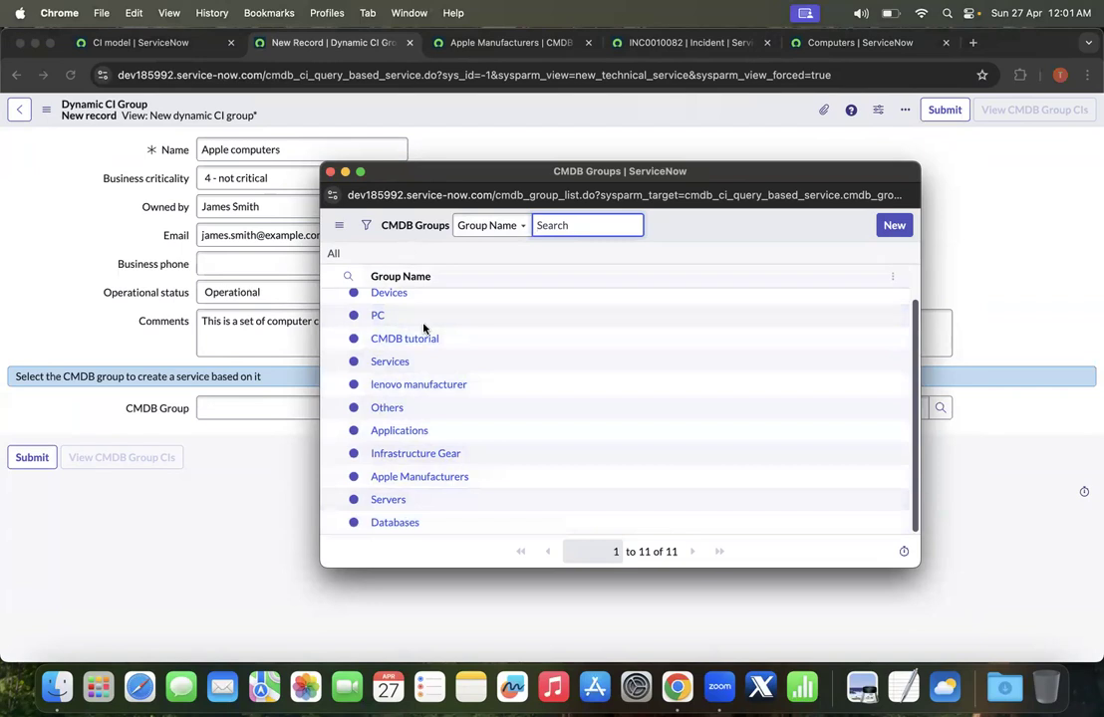
pyautogui.scroll(1, 448, 363)
pyautogui.scroll(-1, 449, 362)
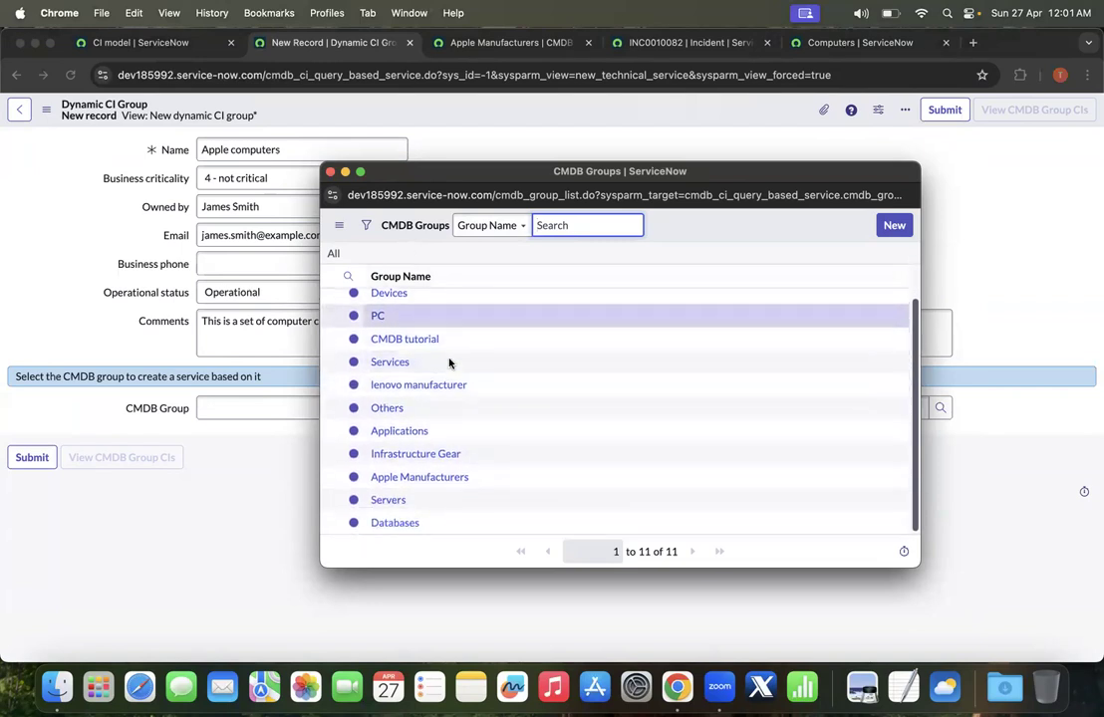
pyautogui.click(419, 481)
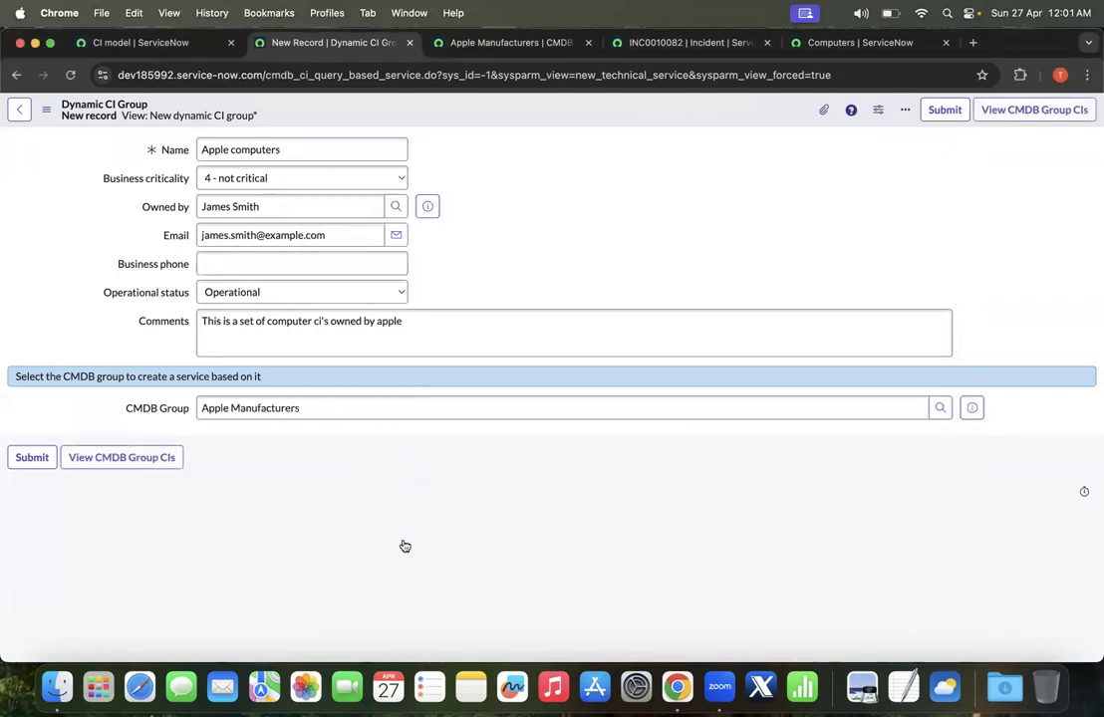
pyautogui.rightClick(508, 117)
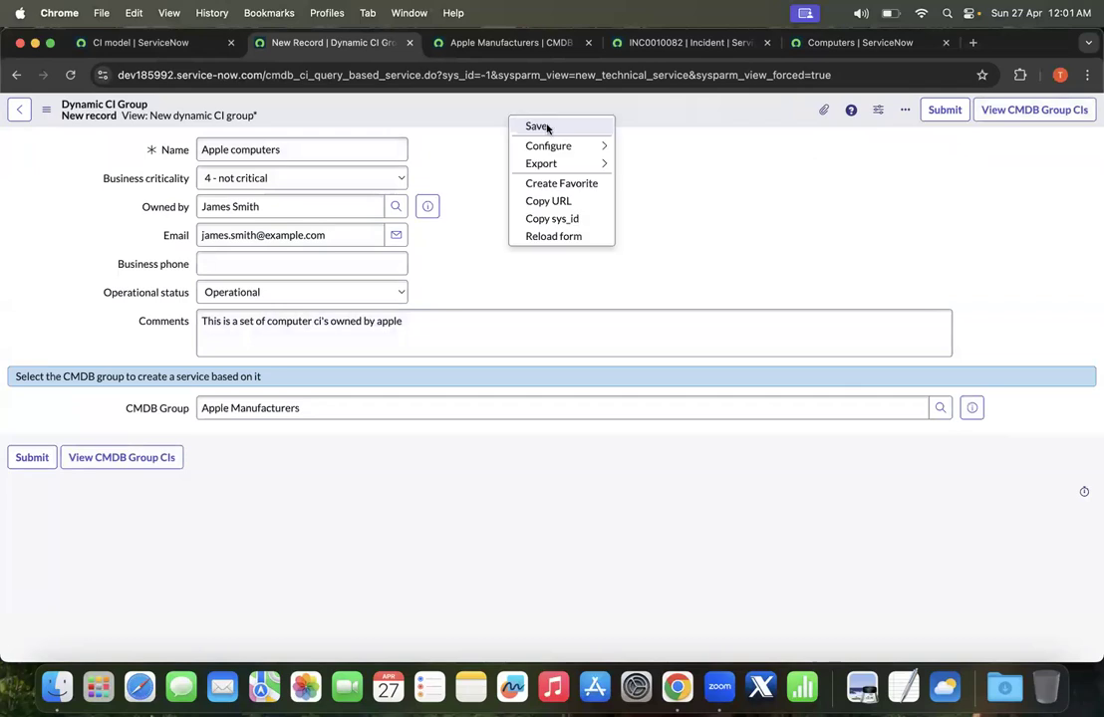
pyautogui.click(537, 127)
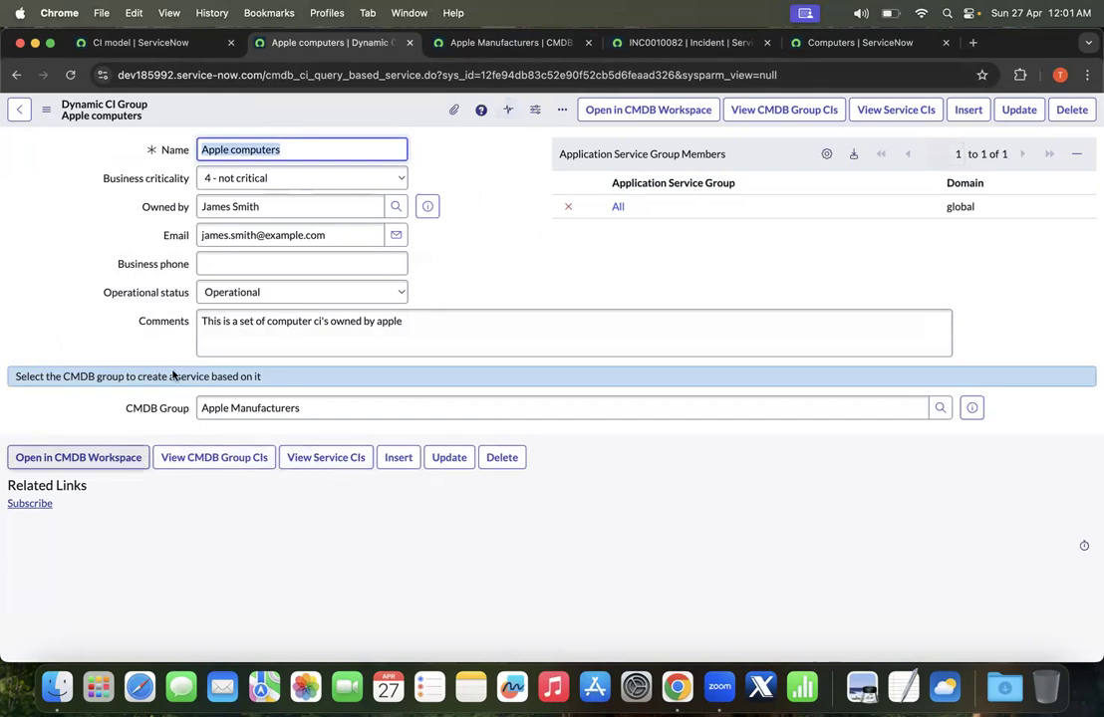
# Open the service CIs of the Apple computers group and close the Apple Manufacturers browser tab while they load.
pyautogui.click(344, 458)
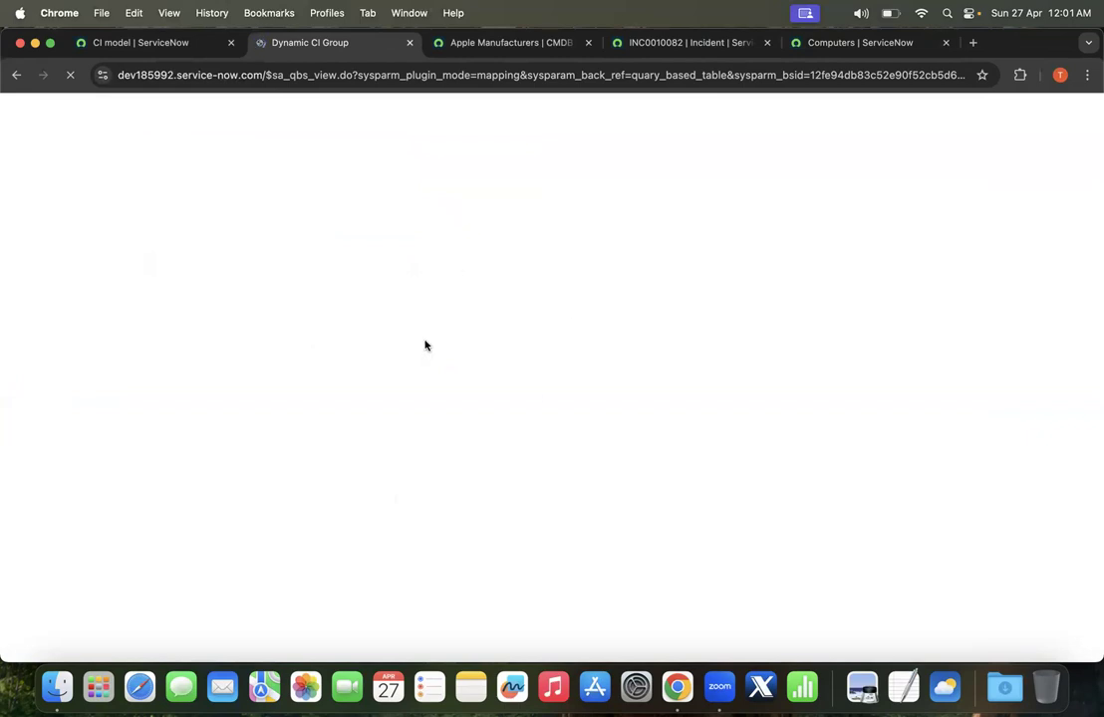
pyautogui.click(513, 43)
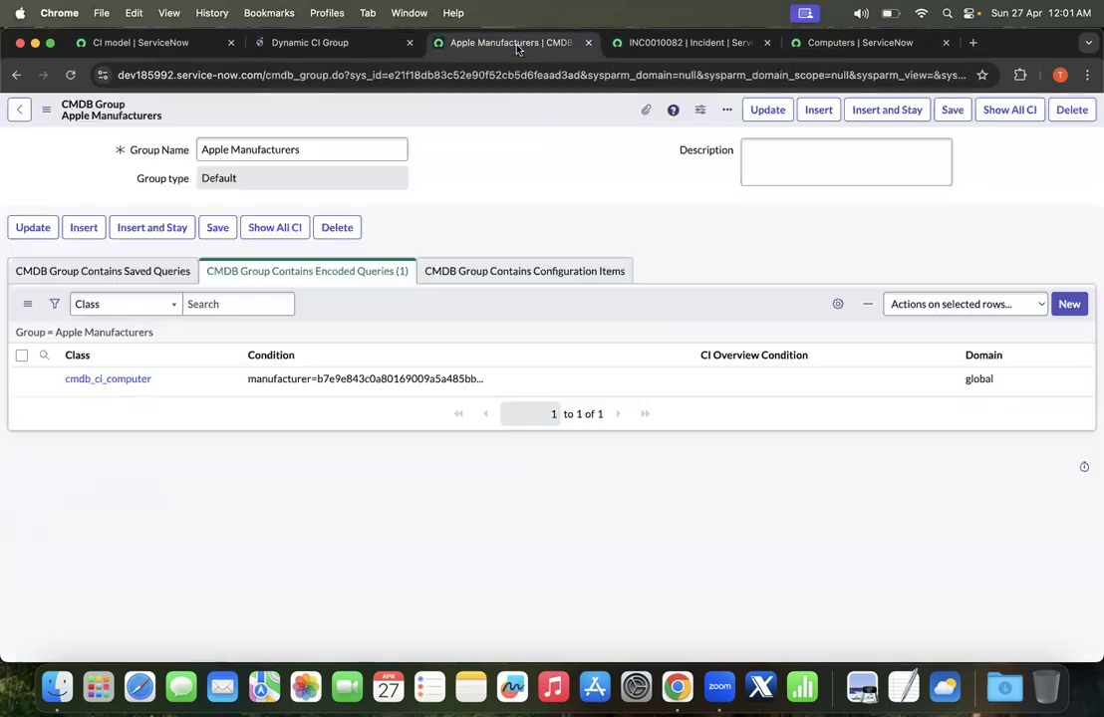
pyautogui.click(586, 43)
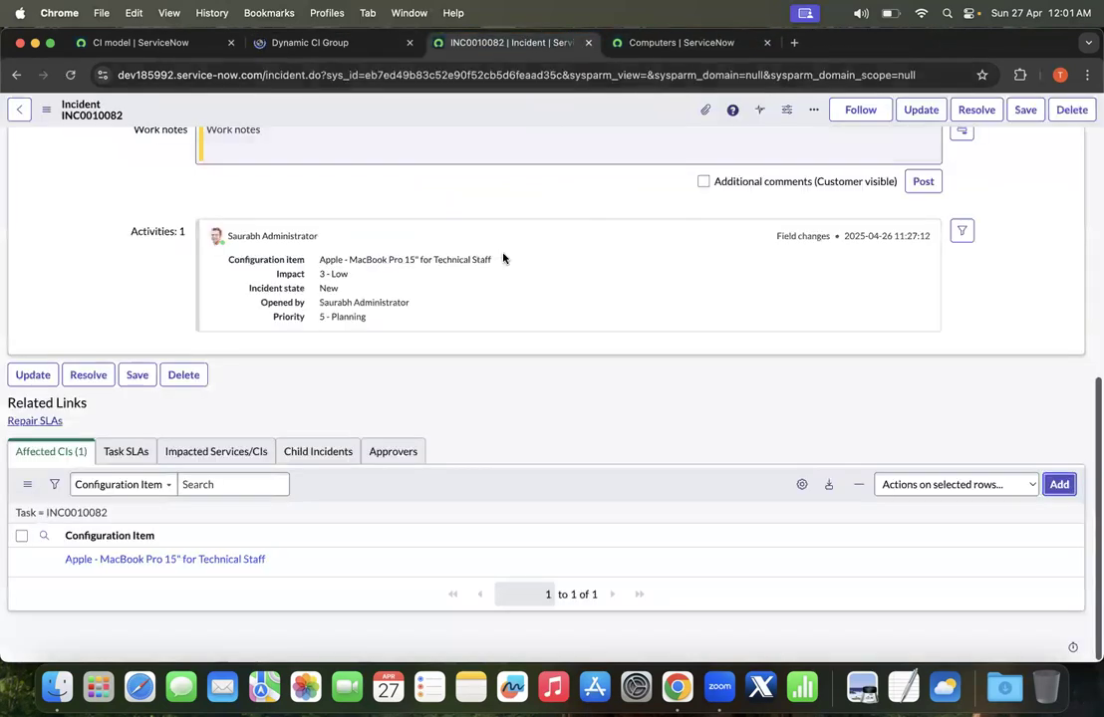
pyautogui.click(338, 43)
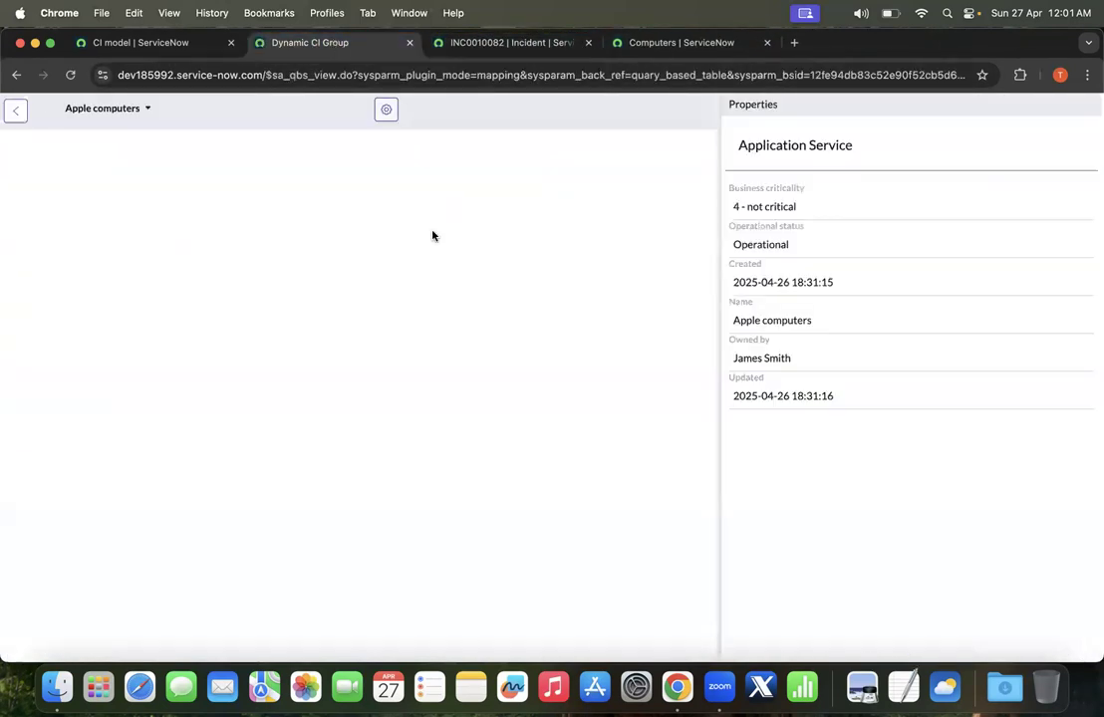
# Review the computers listed in the Apple computers group and inspect the properties of several MacBook entries.
pyautogui.scroll(-15, 171, 306)
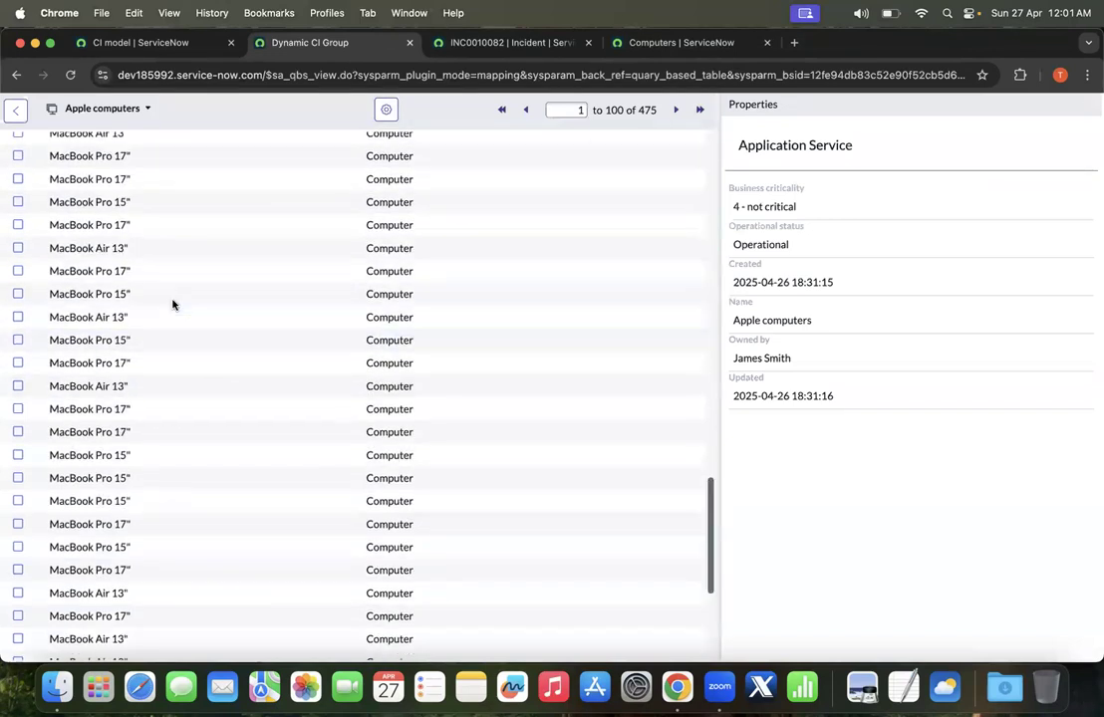
pyautogui.scroll(15, 603, 239)
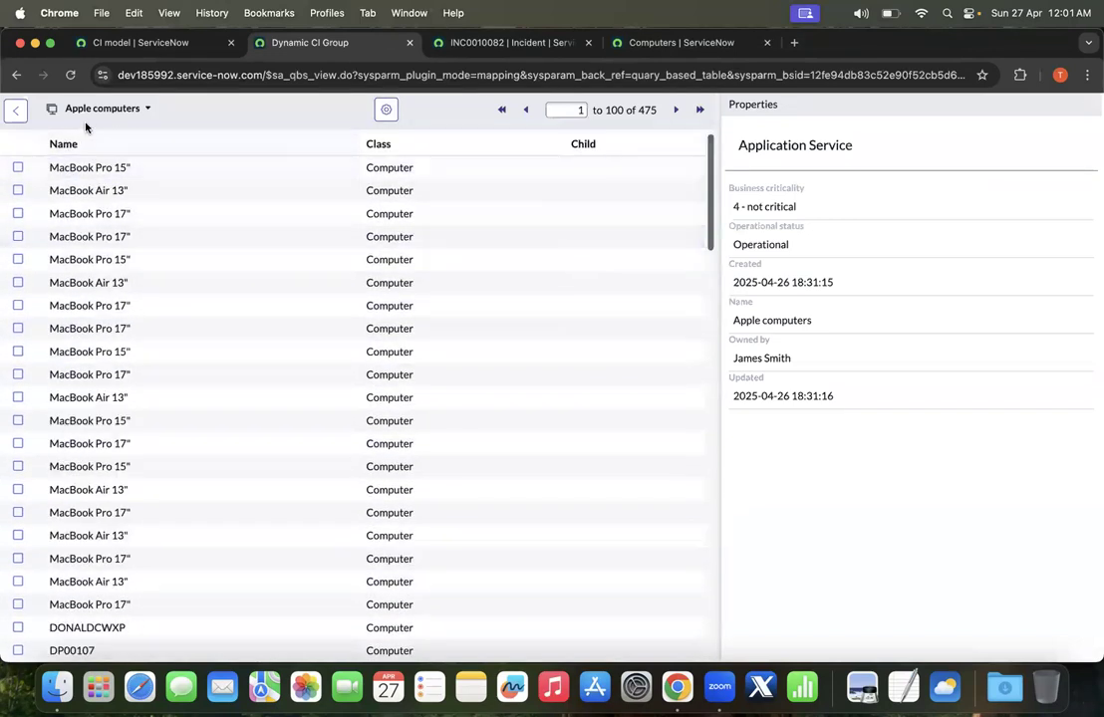
pyautogui.scroll(-15, 505, 267)
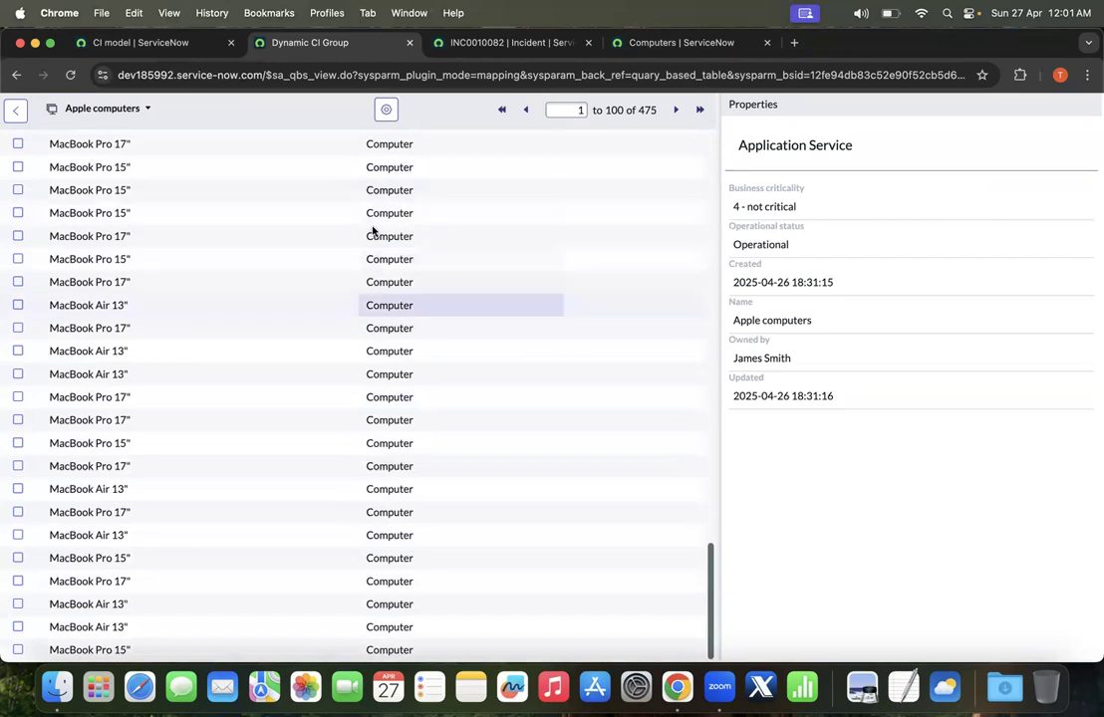
pyautogui.scroll(15, 505, 327)
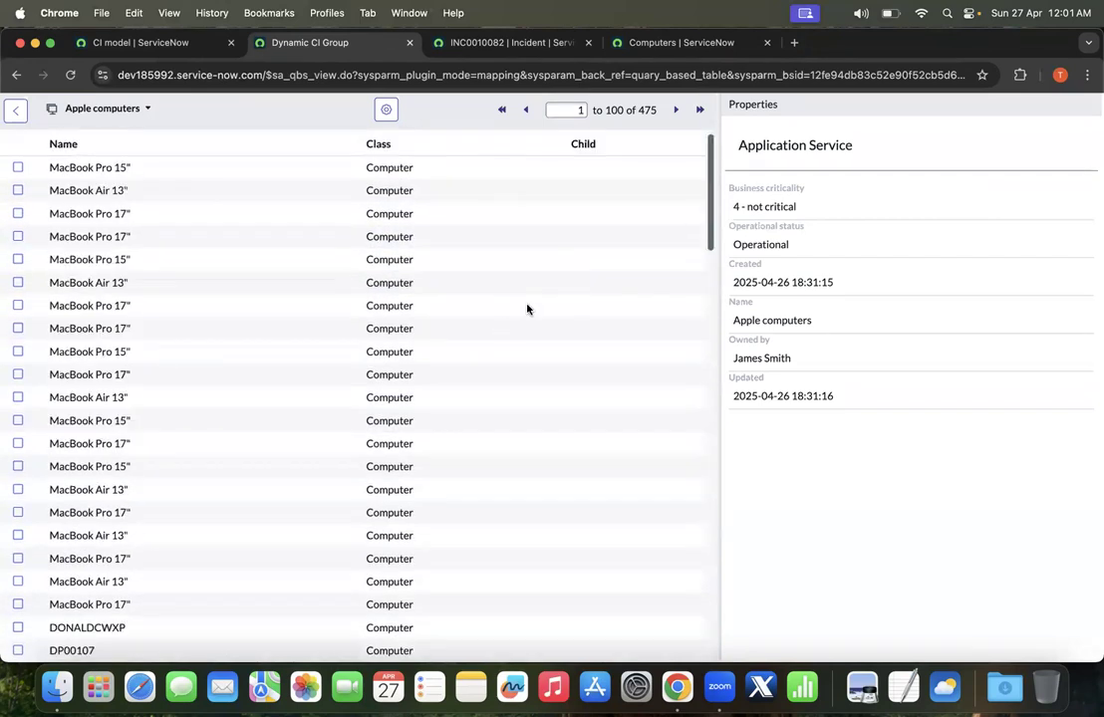
pyautogui.click(17, 167)
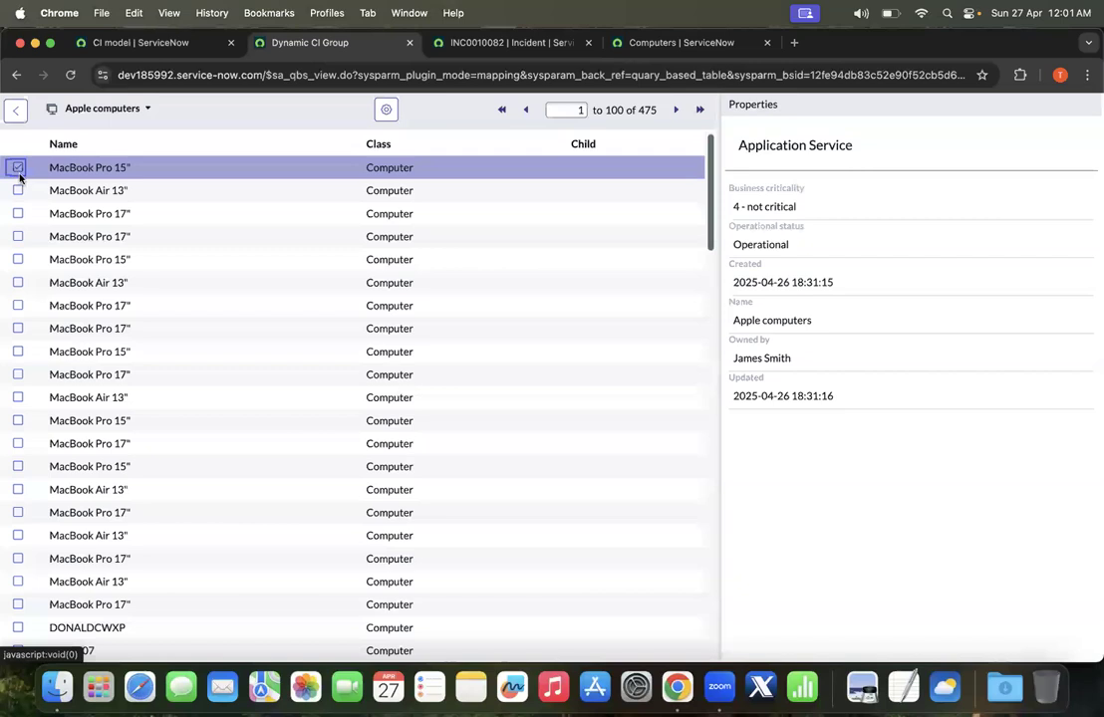
pyautogui.click(451, 254)
pyautogui.click(210, 167)
pyautogui.click(193, 236)
pyautogui.click(253, 289)
pyautogui.click(211, 306)
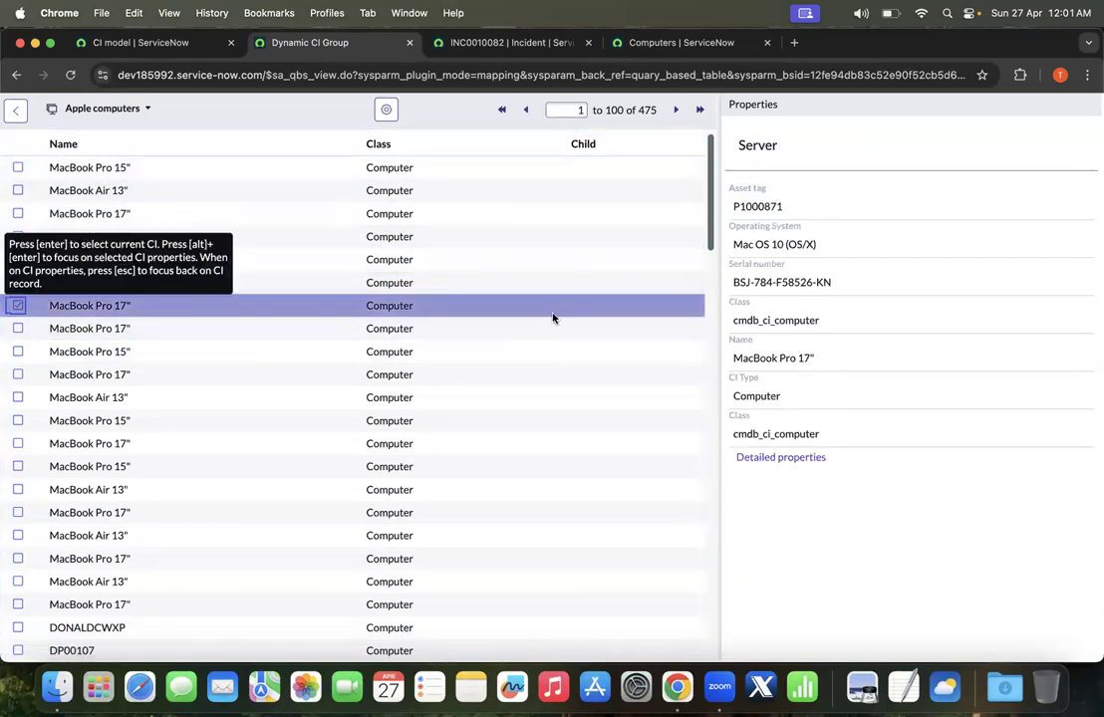
# Switch to the browser tab with the MacBook incident and load a blank new incident form there using sys_id=-1 in the address.
pyautogui.scroll(-3, 554, 318)
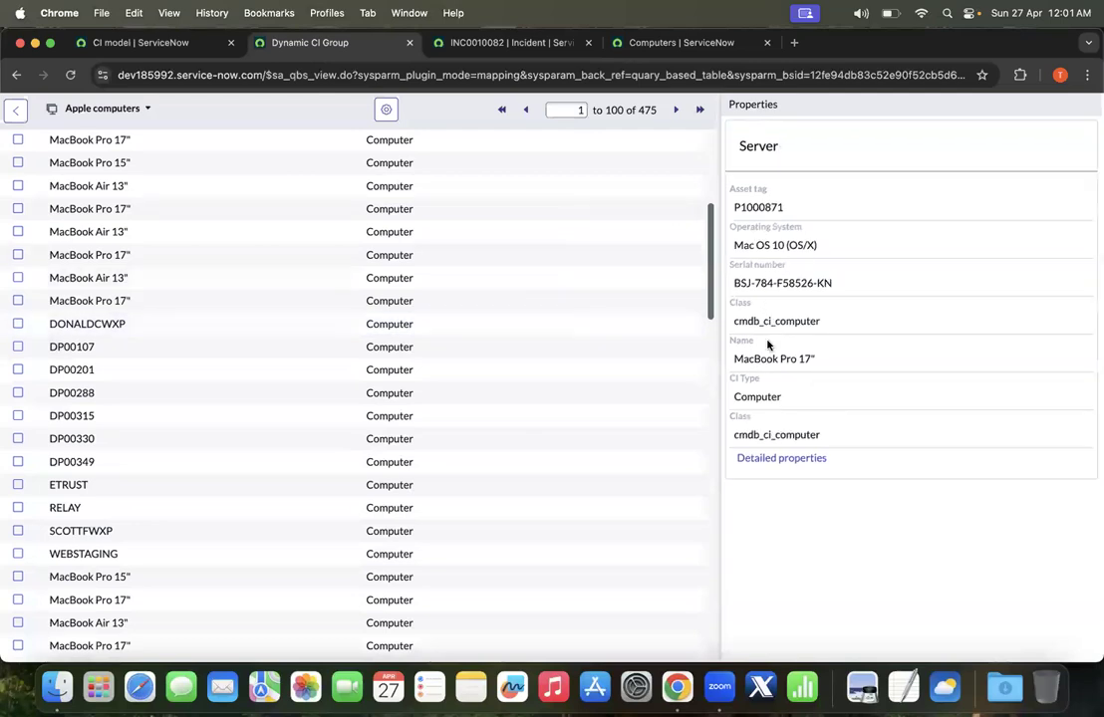
pyautogui.click(513, 43)
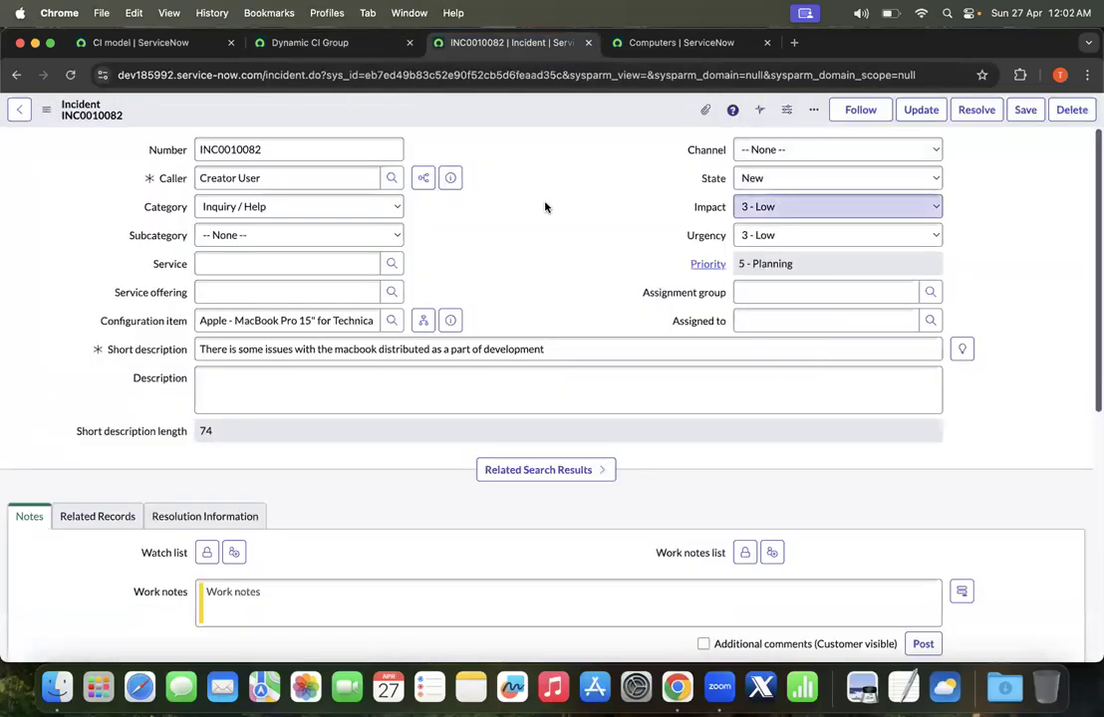
pyautogui.moveTo(365, 74); pyautogui.dragTo(916, 74)
pyautogui.press('BackSpace')
pyautogui.write('-1')
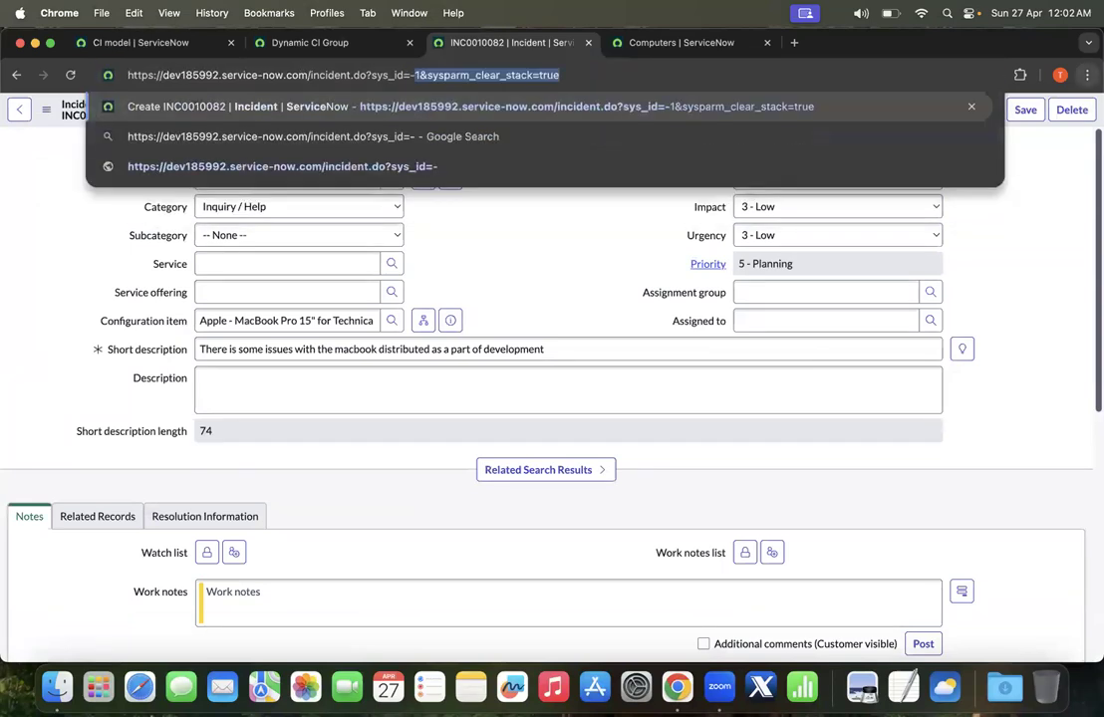
pyautogui.press('Return')
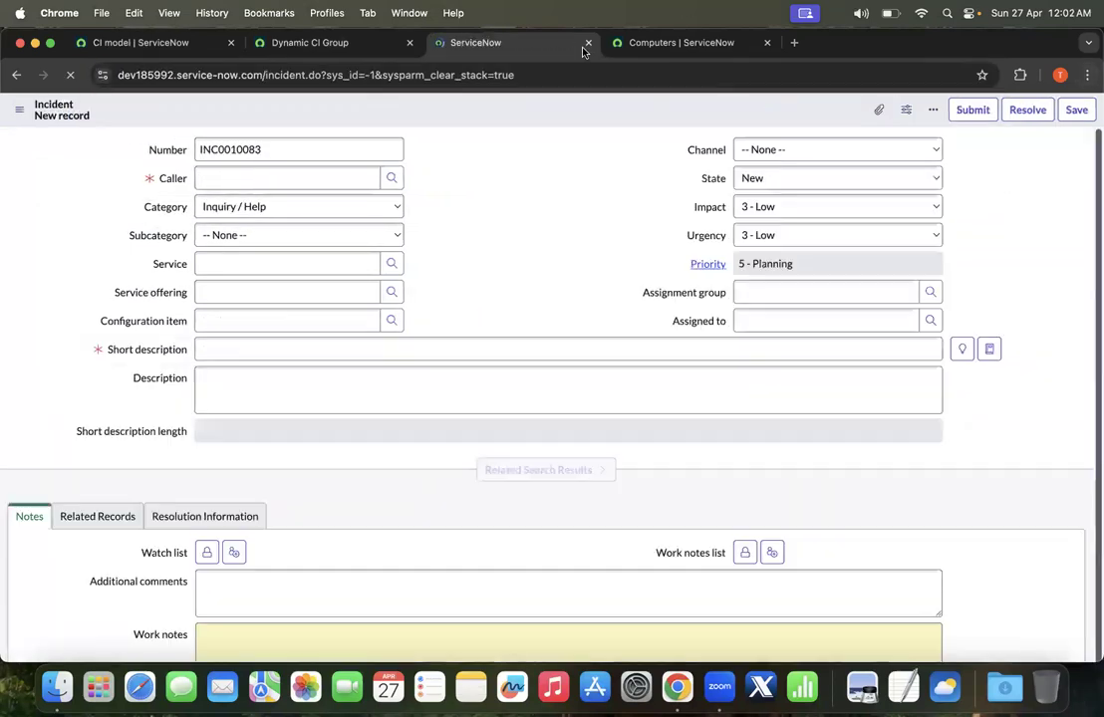
# Choose the caller from the user list and enter the short description "Please upgrade all the apple products with latest mac os version".
pyautogui.click(392, 177)
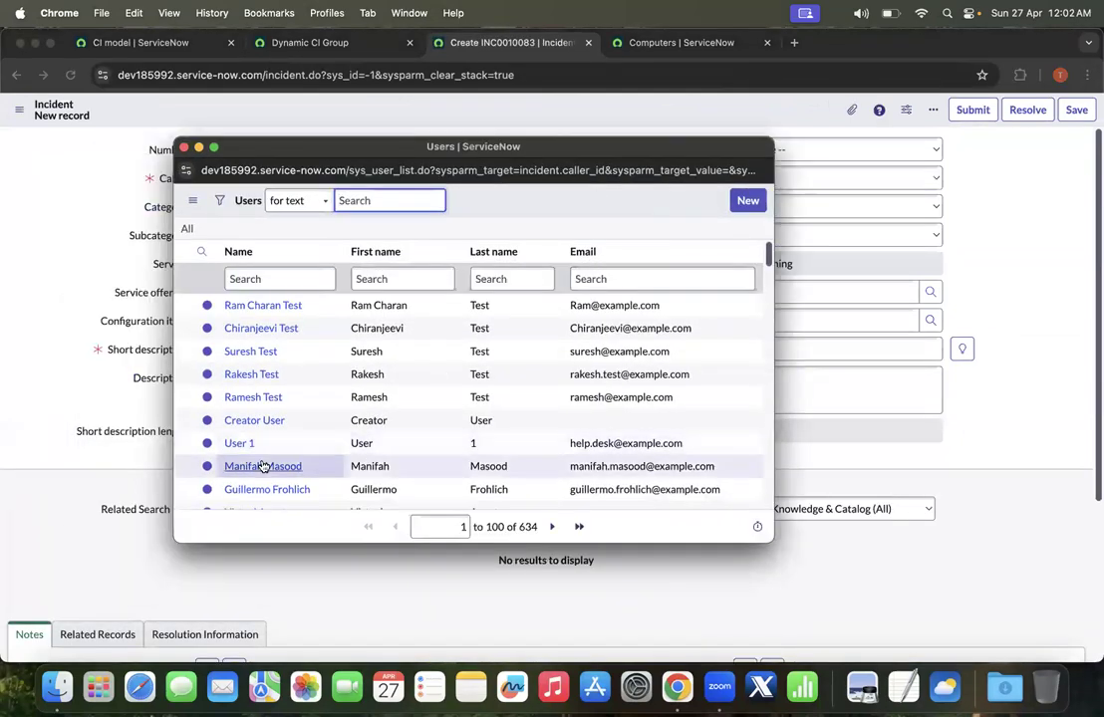
pyautogui.click(264, 460)
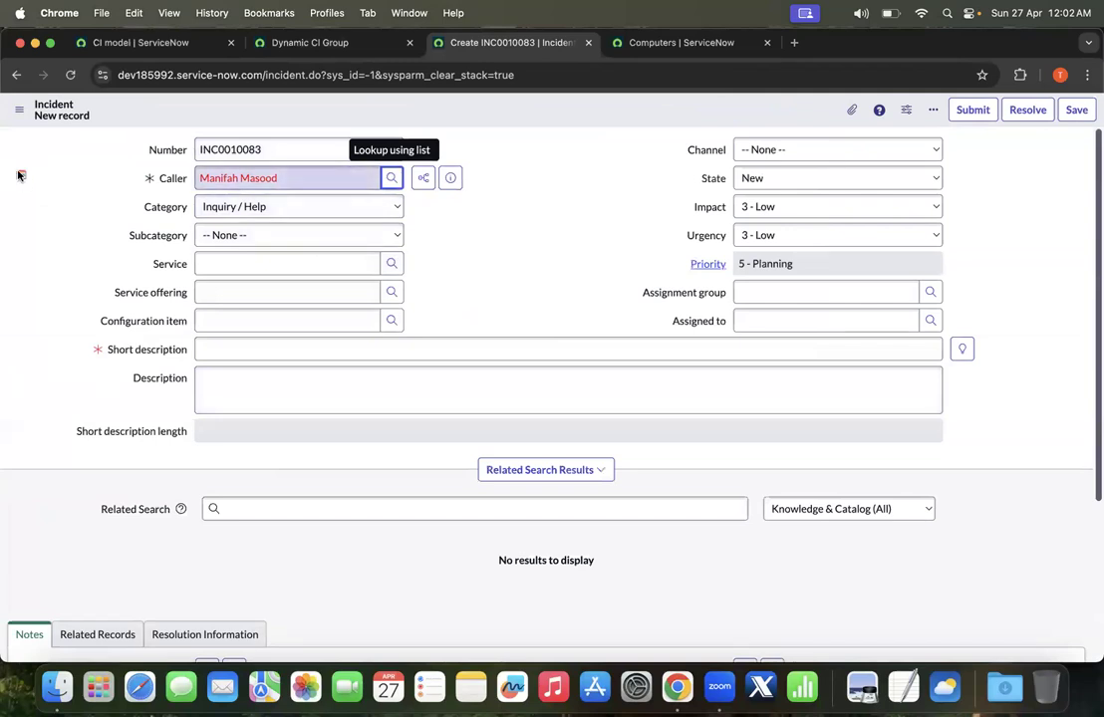
pyautogui.scroll(-1, 468, 269)
pyautogui.click(255, 295)
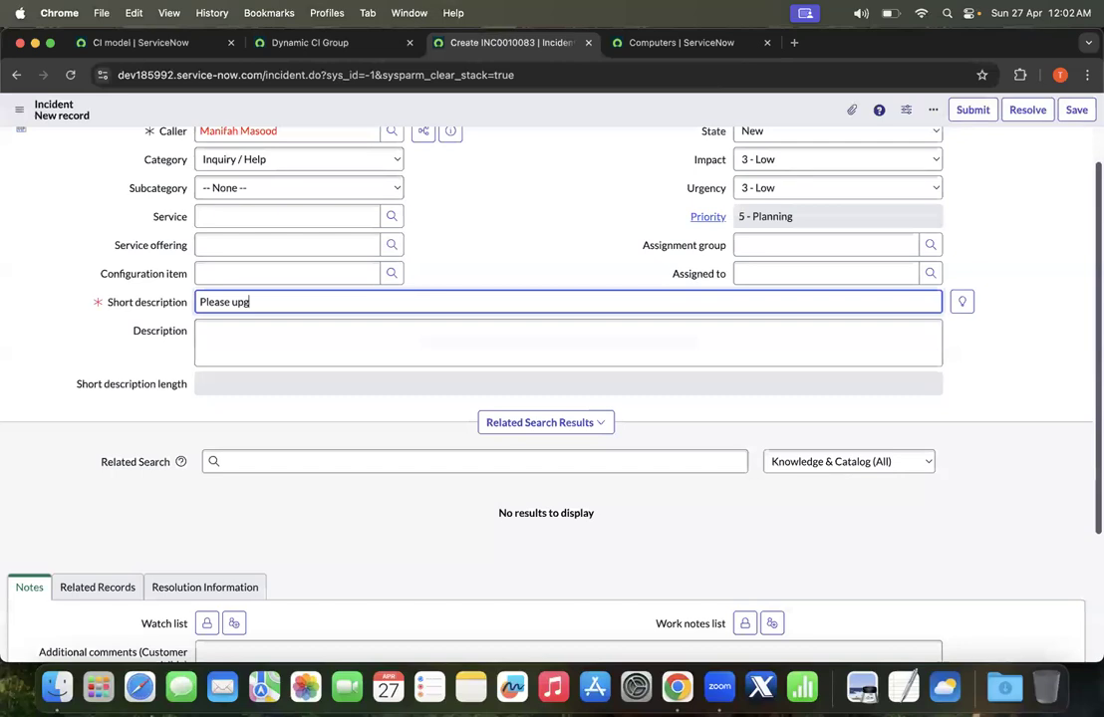
pyautogui.write('all')
pyautogui.write(' the apple roducts with latest mac os version')
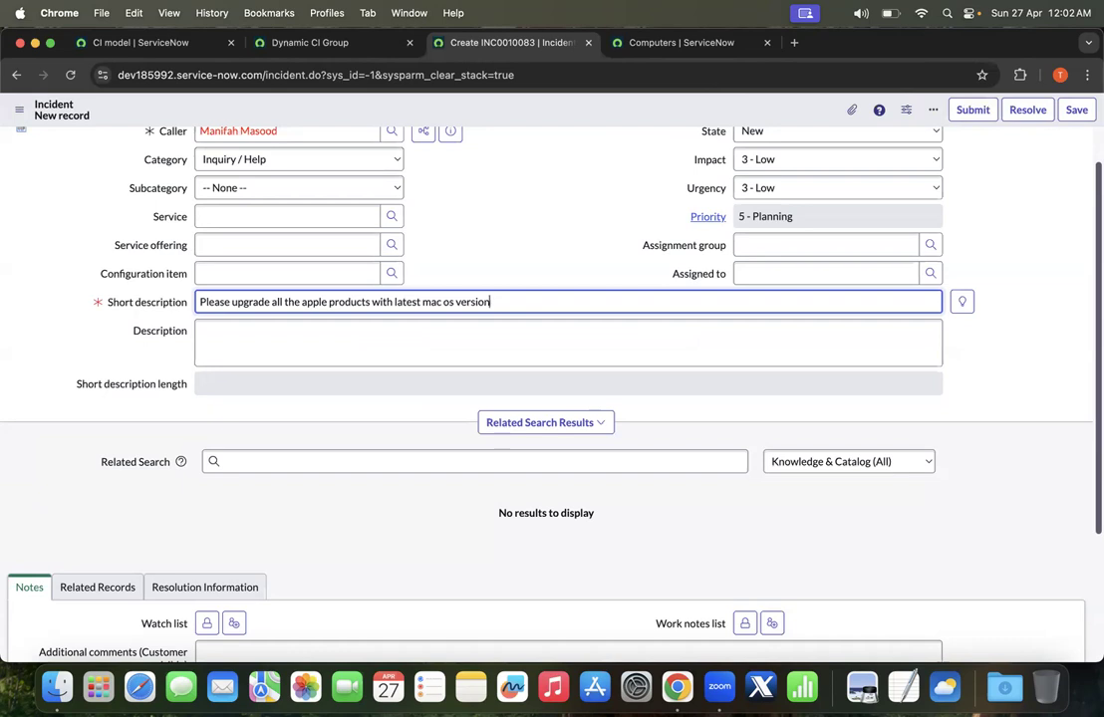
pyautogui.click(539, 244)
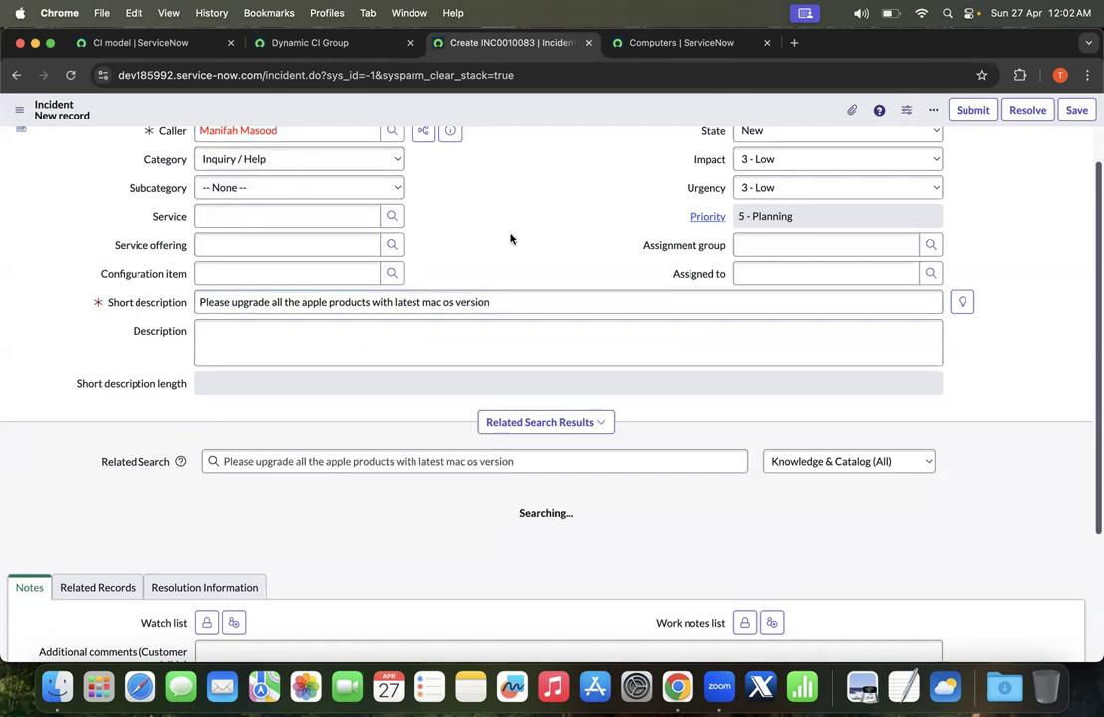
# Look up configuration items with the name filter "*apple" and set the incident's configuration item to the Apple computers dynamic CI group.
pyautogui.click(389, 277)
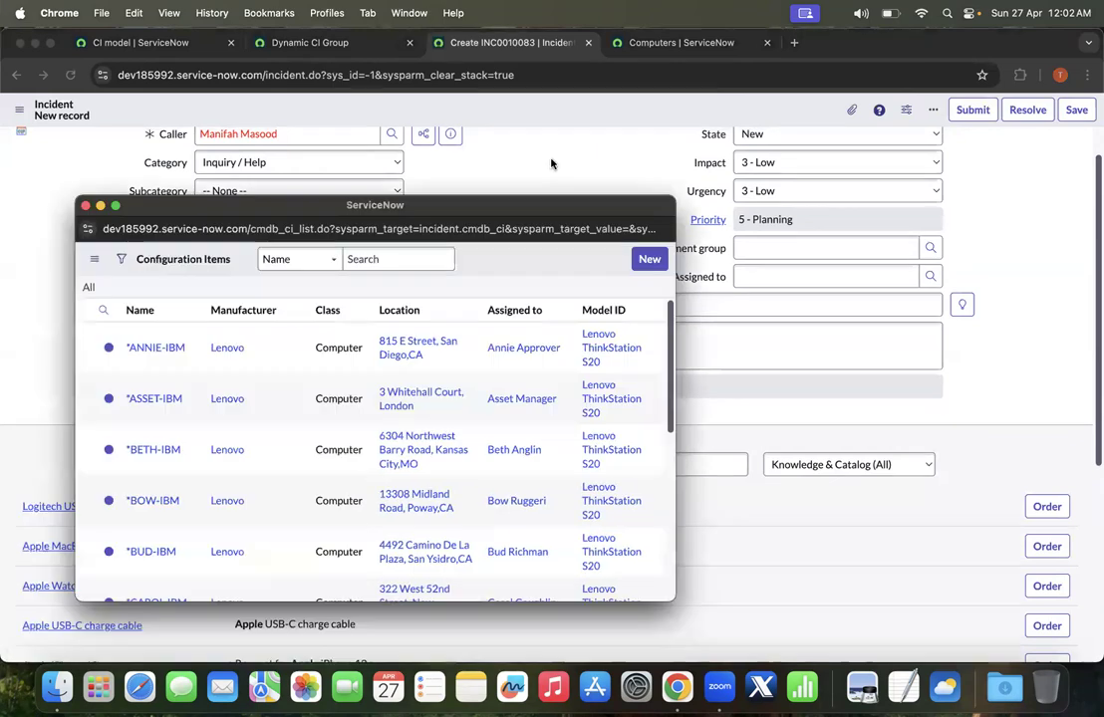
pyautogui.click(208, 293)
pyautogui.write('(')
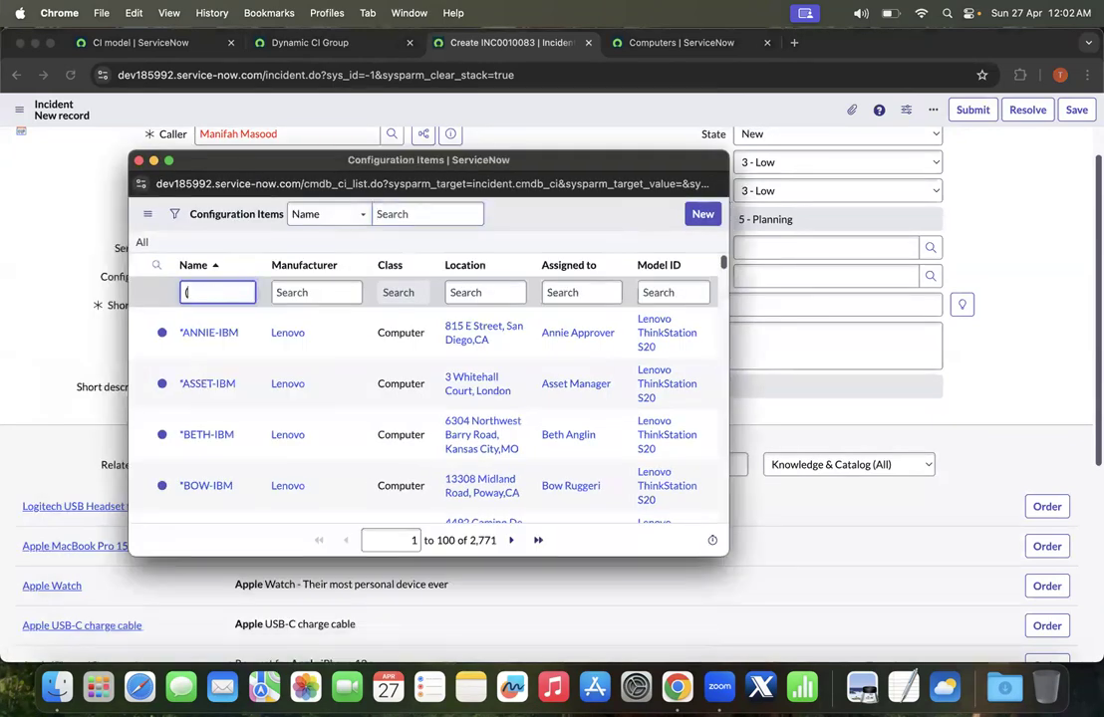
pyautogui.press('BackSpace')
pyautogui.write('*apple')
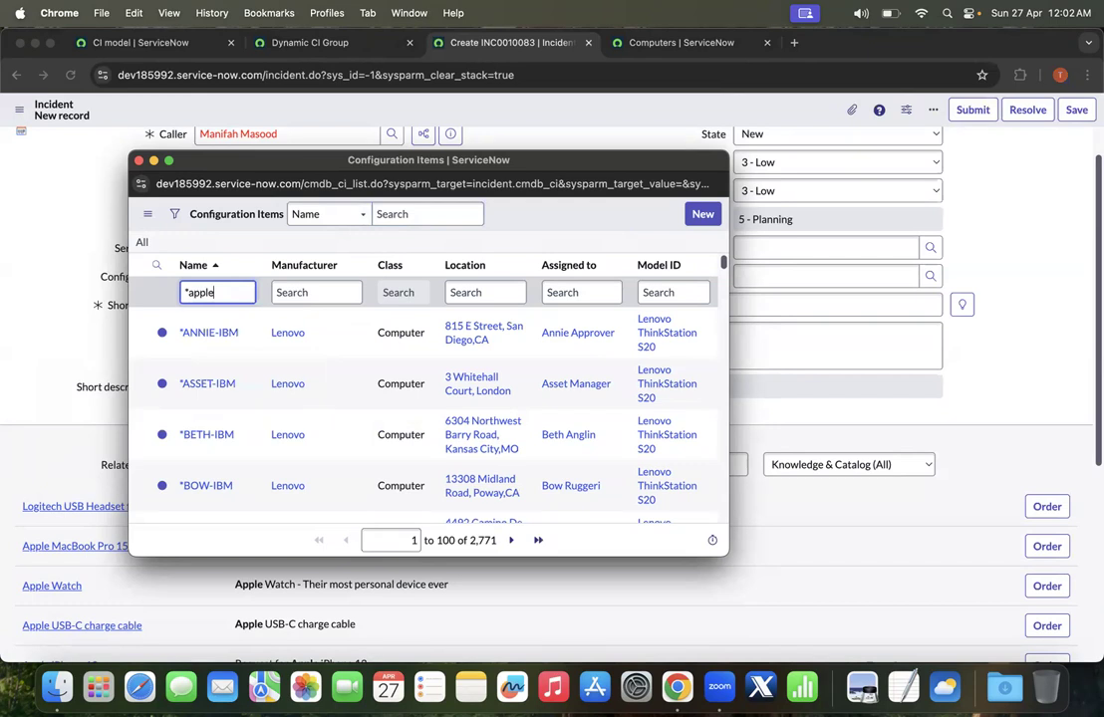
pyautogui.press('Return')
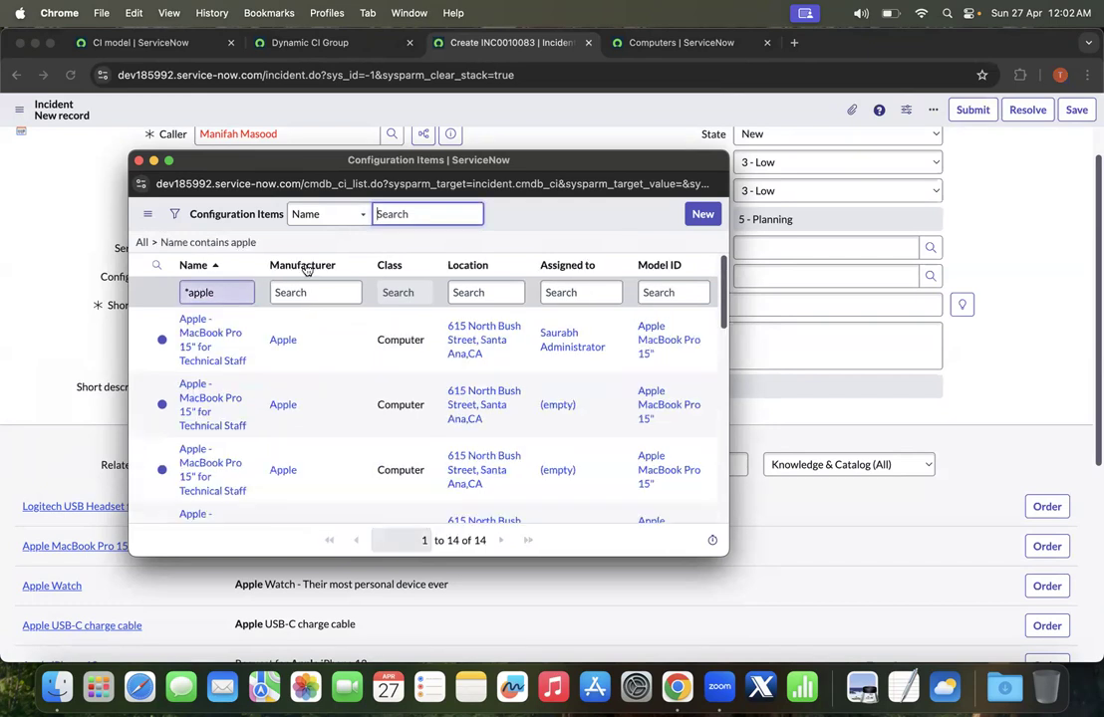
pyautogui.scroll(-5, 358, 385)
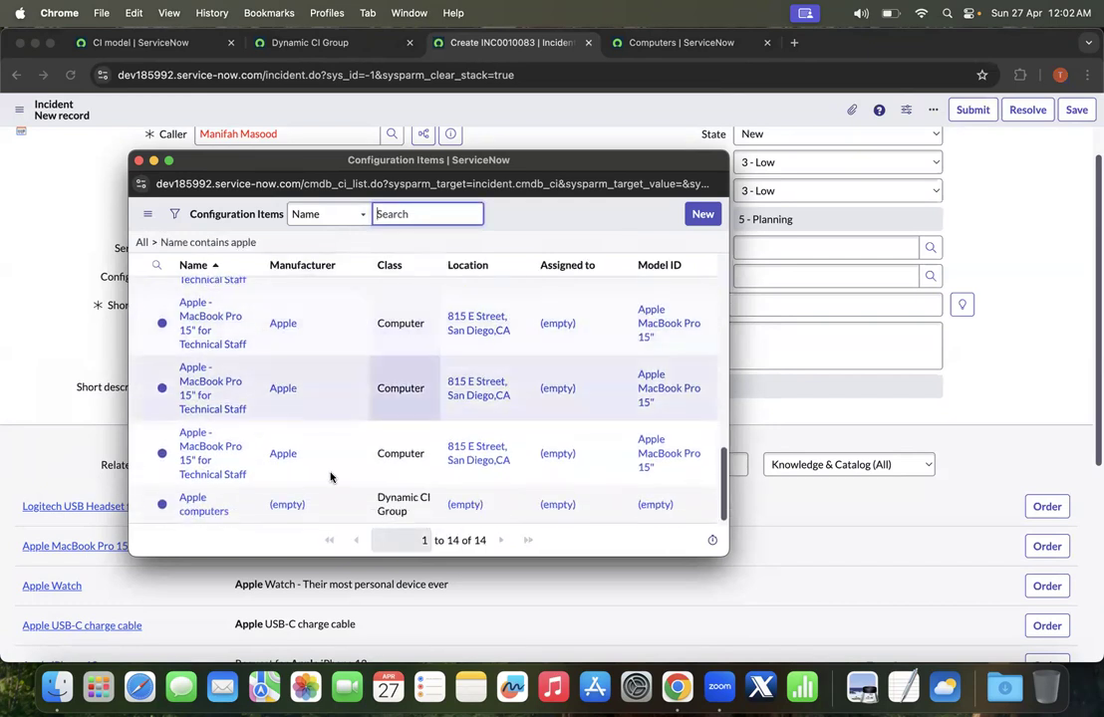
pyautogui.click(421, 514)
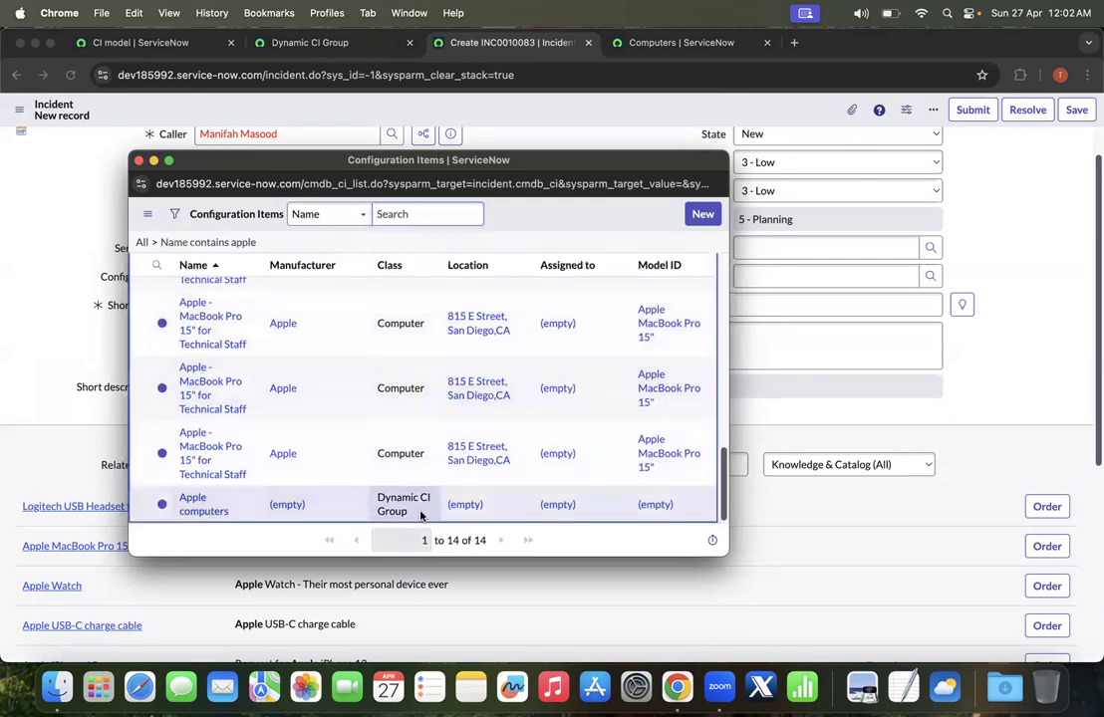
pyautogui.click(199, 511)
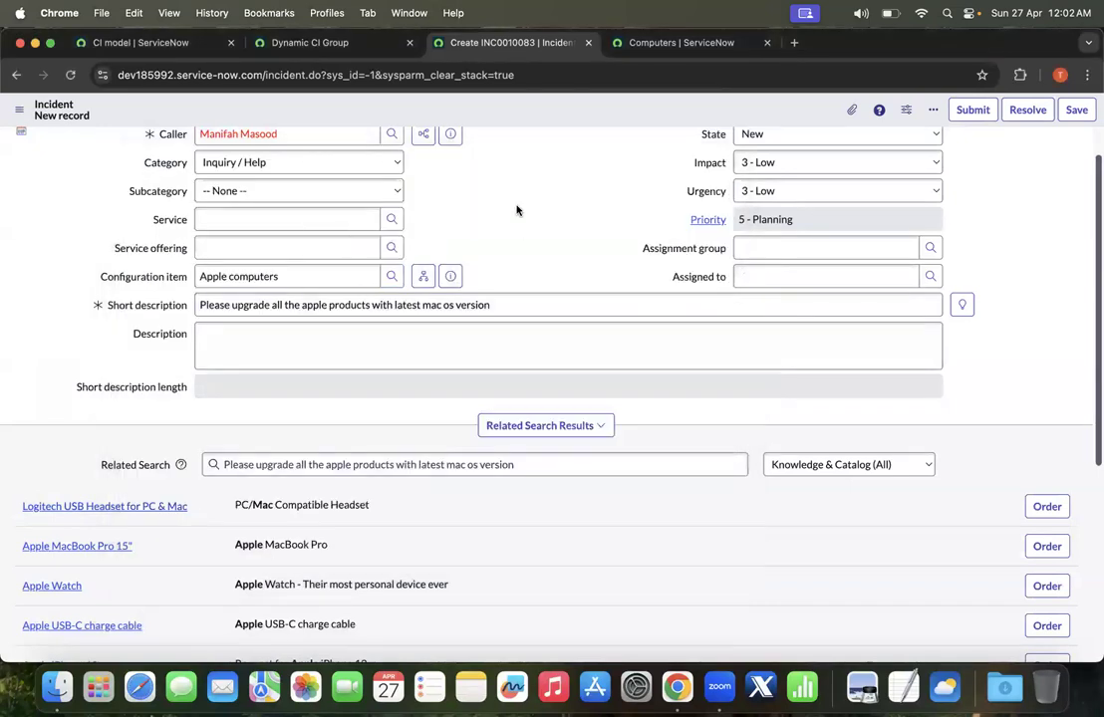
# Collapse the related search results and save the new incident without leaving the record, clearing the notices above the form.
pyautogui.scroll(-1, 554, 239)
pyautogui.click(538, 395)
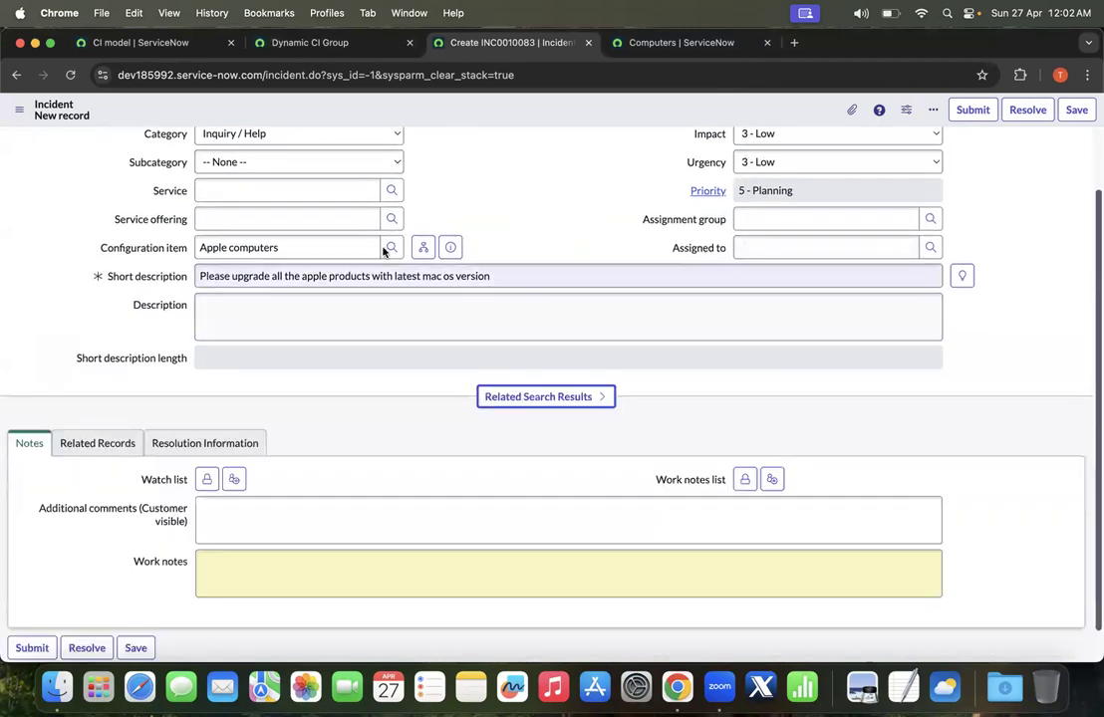
pyautogui.scroll(-1, 505, 260)
pyautogui.scroll(3, 505, 261)
pyautogui.rightClick(513, 109)
pyautogui.click(571, 119)
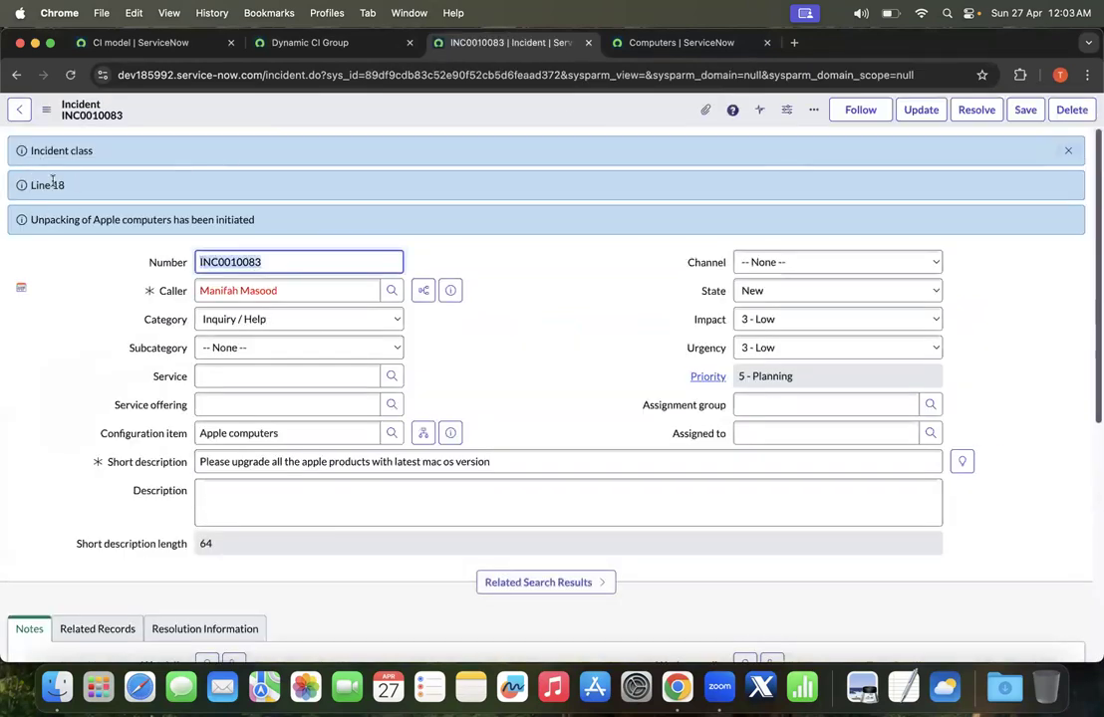
pyautogui.click(1068, 150)
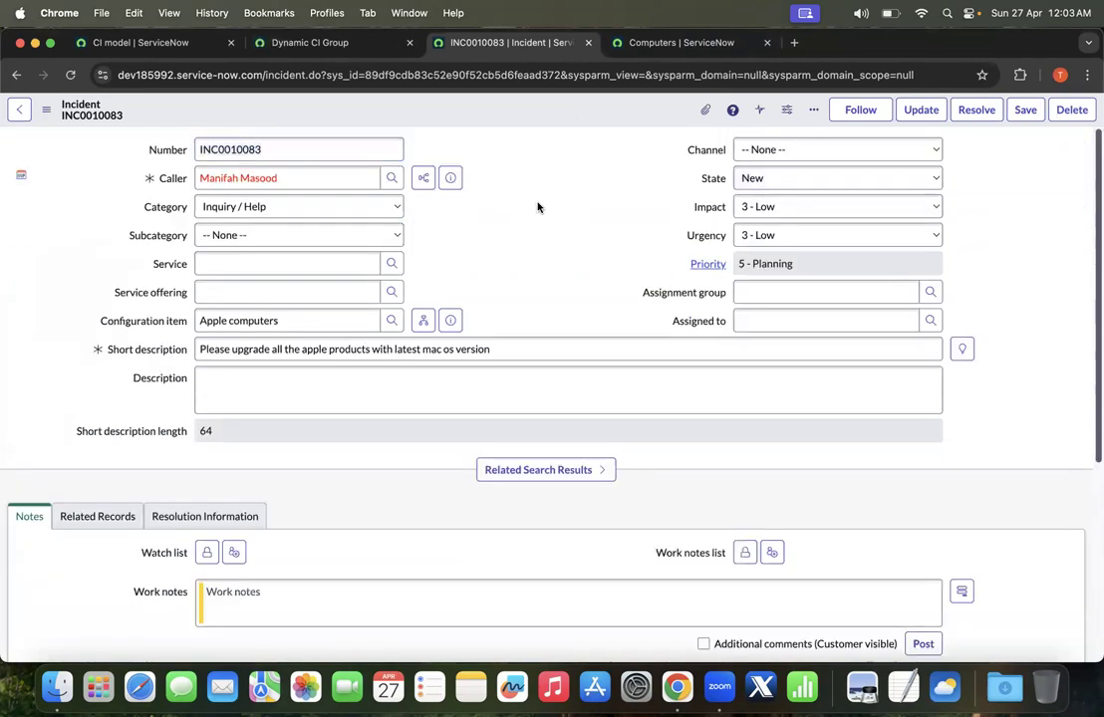
# Examine the configuration items in the saved incident's Affected CIs list, paging forward through the first three pages.
pyautogui.scroll(-5, 538, 207)
pyautogui.click(554, 602)
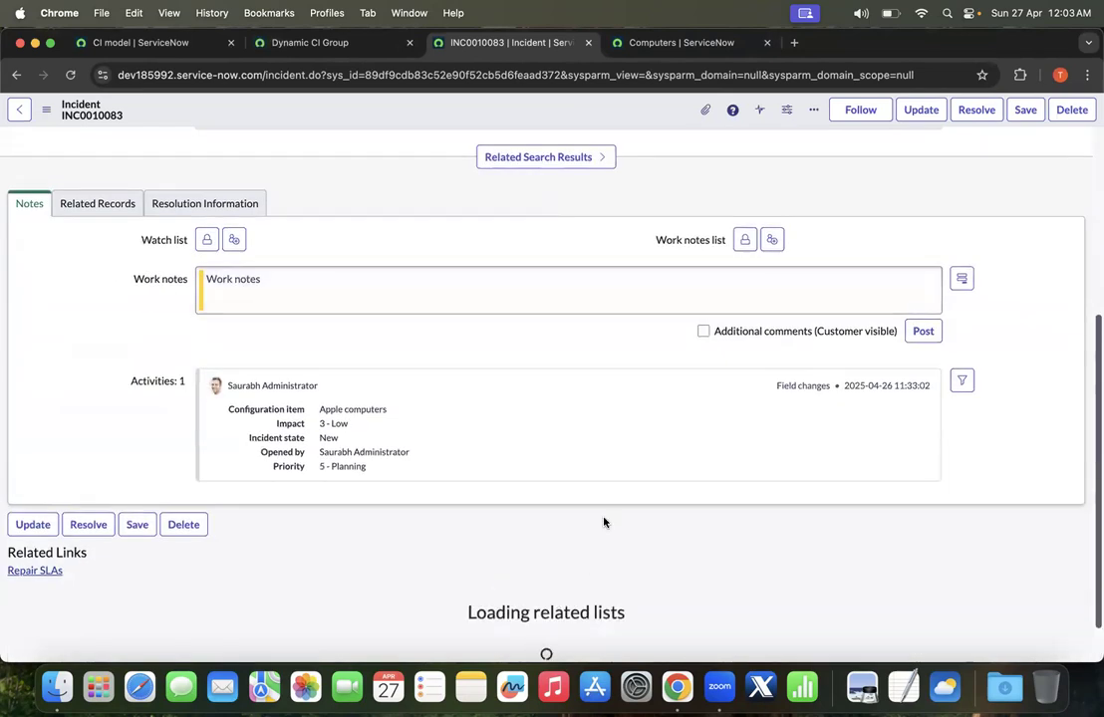
pyautogui.scroll(-1, 556, 375)
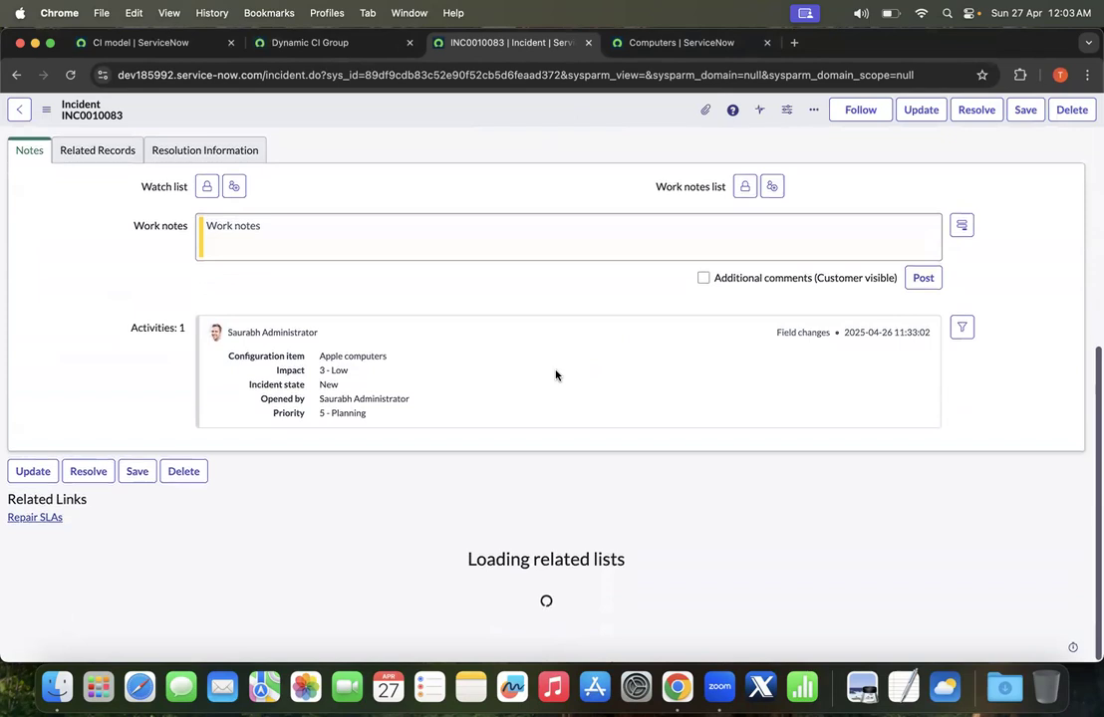
pyautogui.scroll(-5, 556, 375)
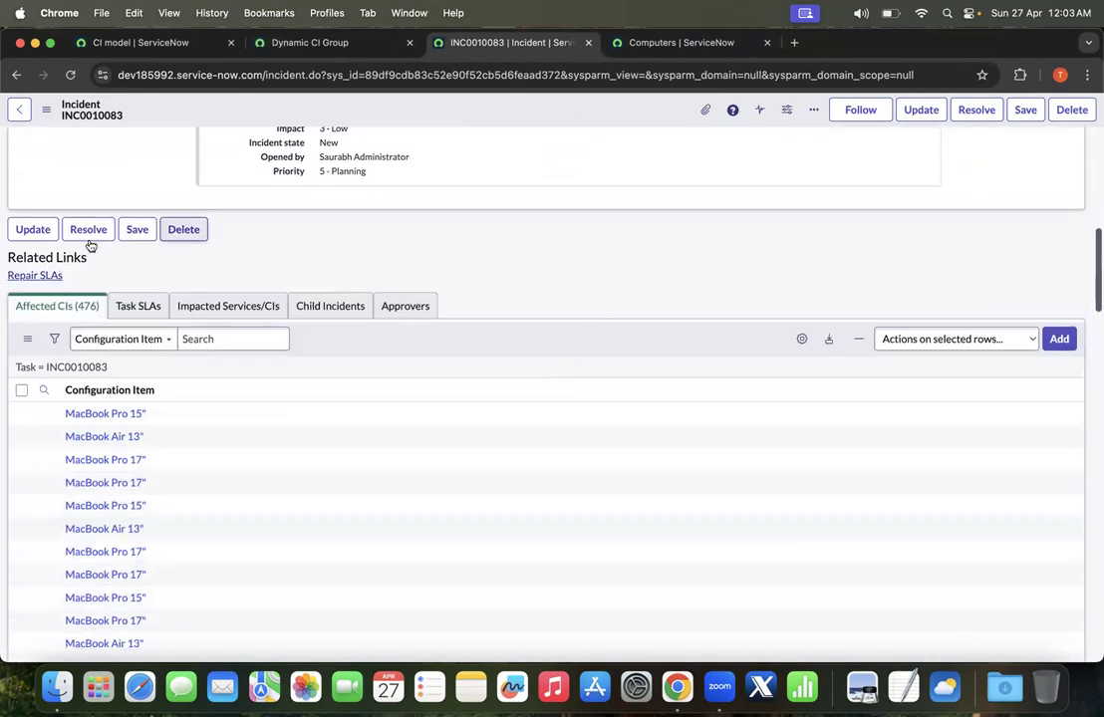
pyautogui.scroll(-20, 536, 337)
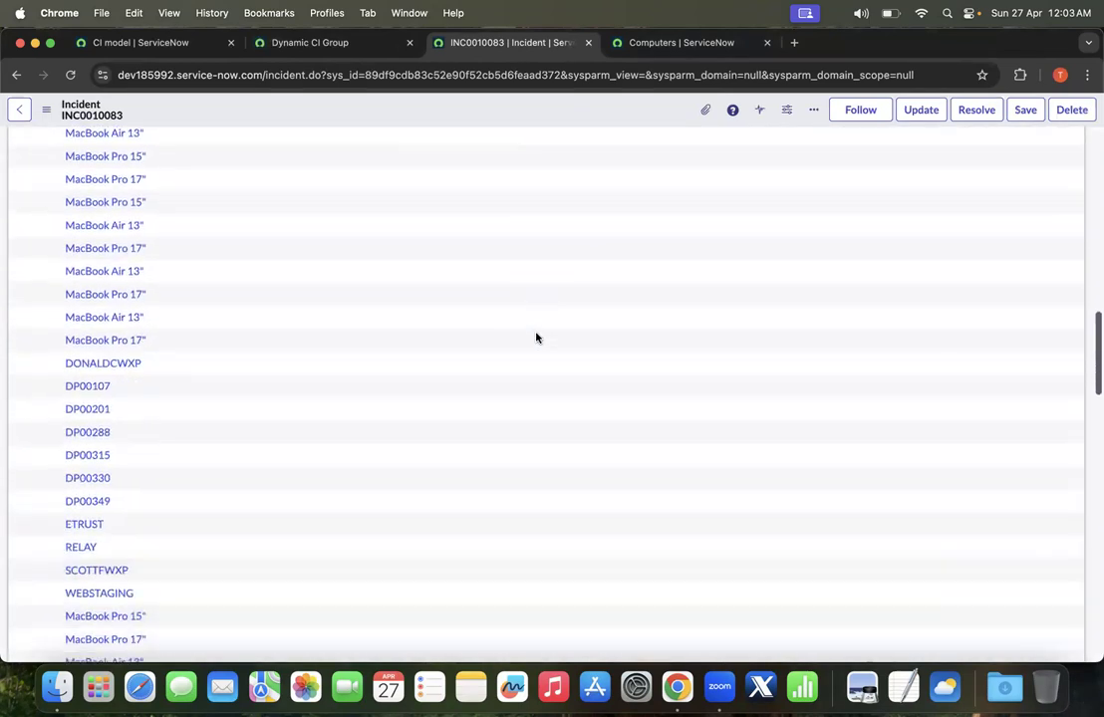
pyautogui.scroll(-10, 536, 338)
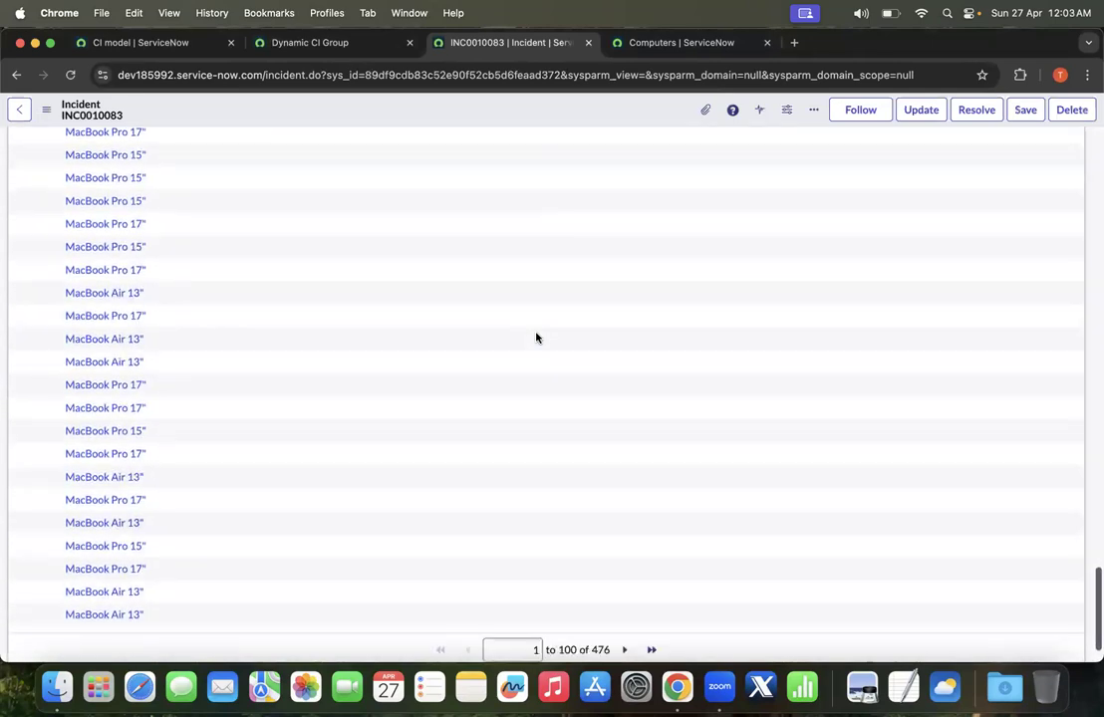
pyautogui.click(626, 593)
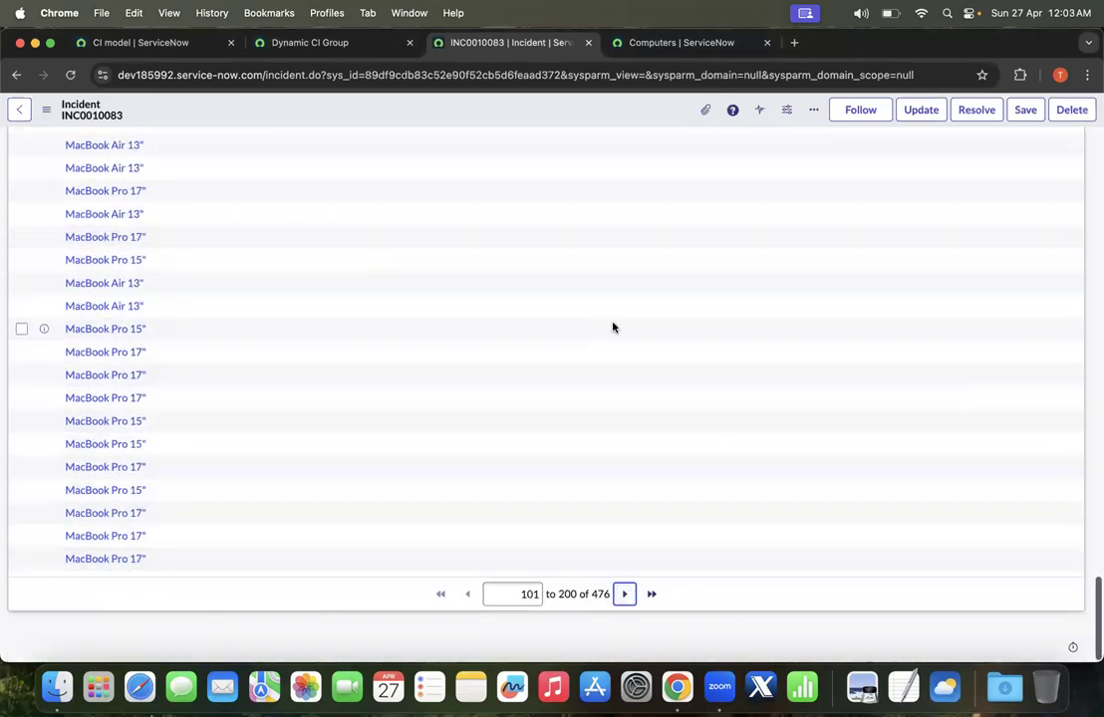
pyautogui.scroll(3, 529, 361)
pyautogui.scroll(10, 529, 360)
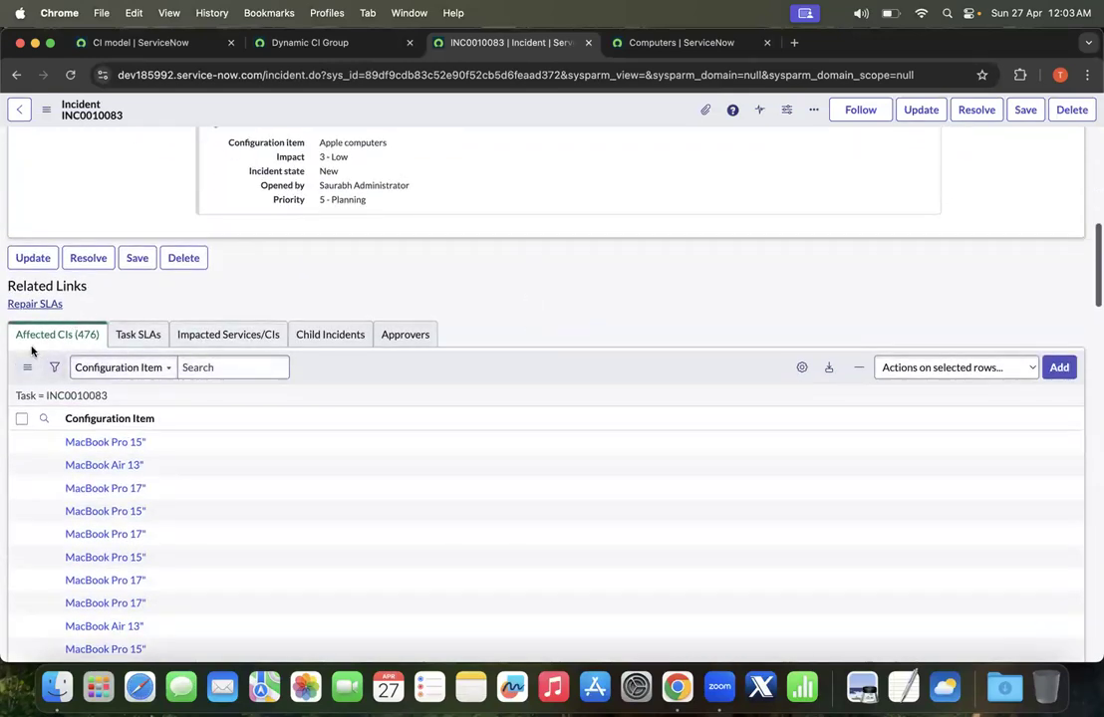
pyautogui.scroll(-5, 421, 368)
pyautogui.scroll(-15, 421, 367)
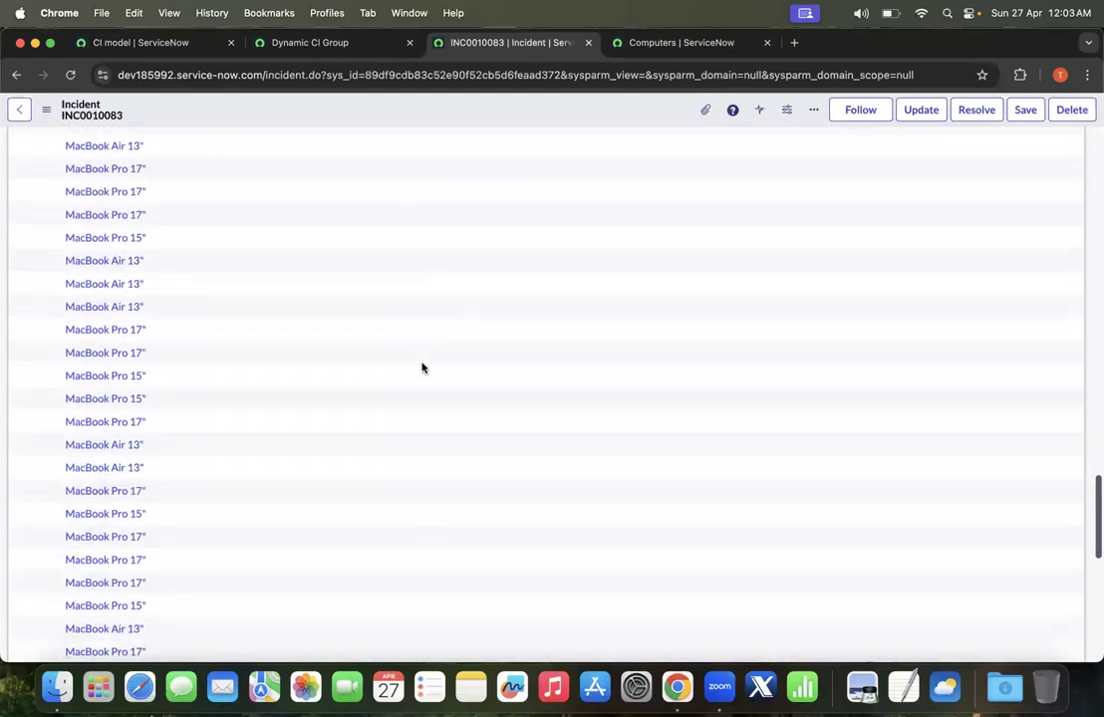
pyautogui.click(624, 594)
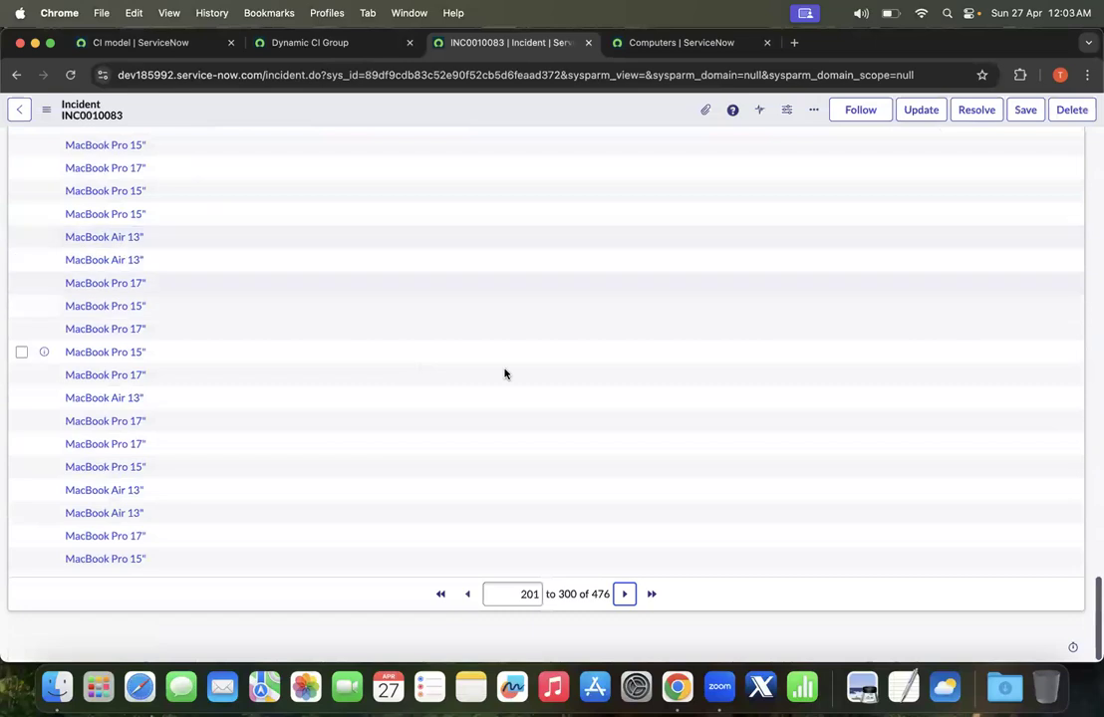
pyautogui.scroll(20, 435, 388)
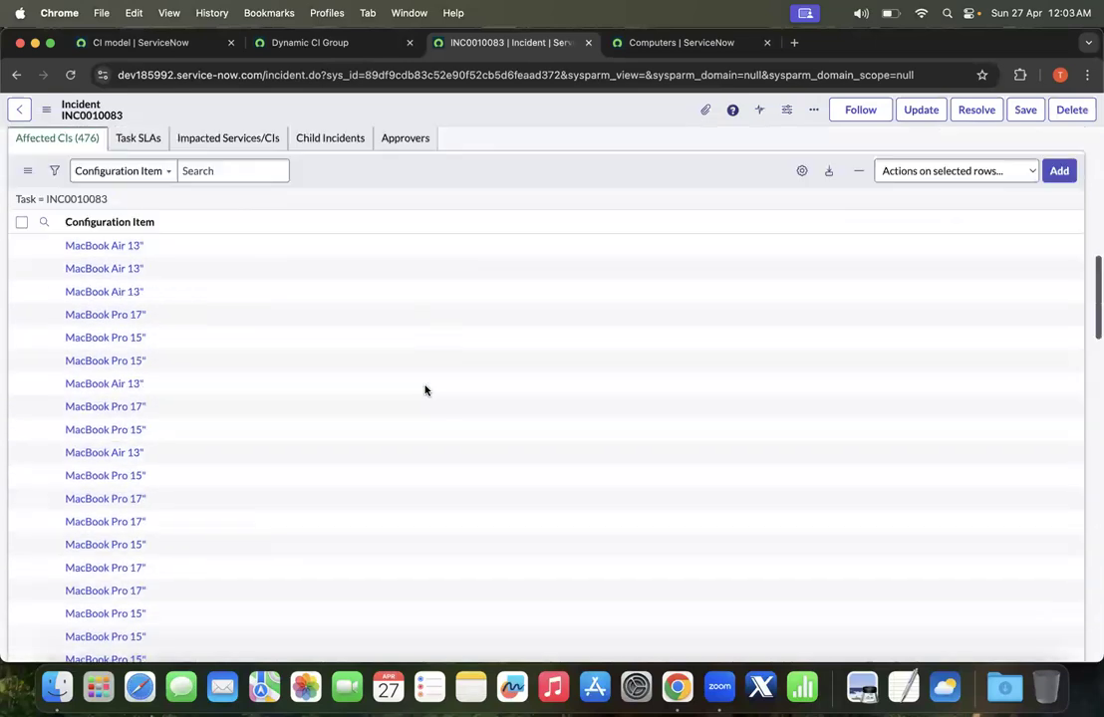